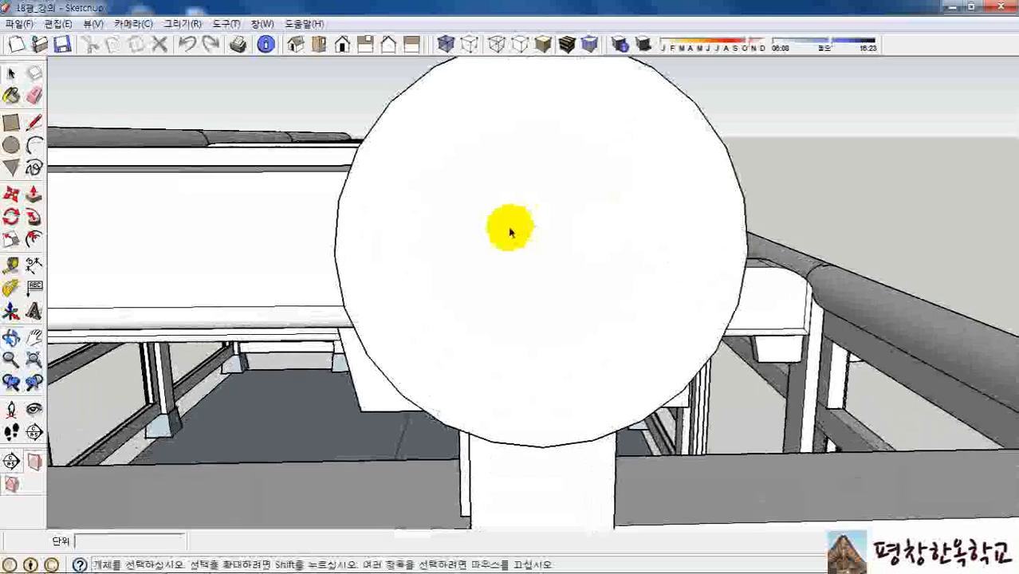
# Step: Construct a horizontal and a vertical guide line through the centre of the middle round beam's end face
pyautogui.scroll(-2, 546, 312)
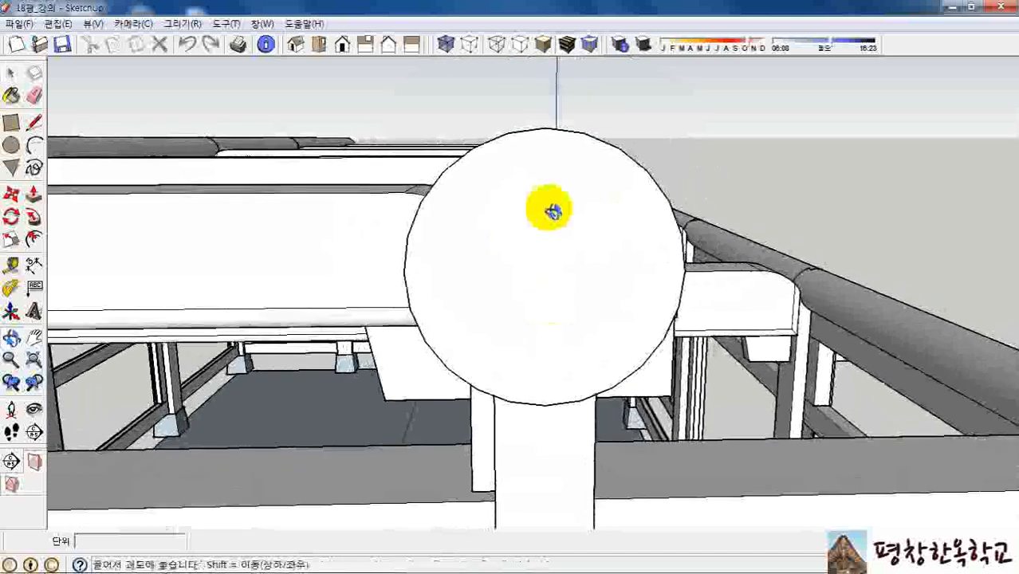
pyautogui.press('t')
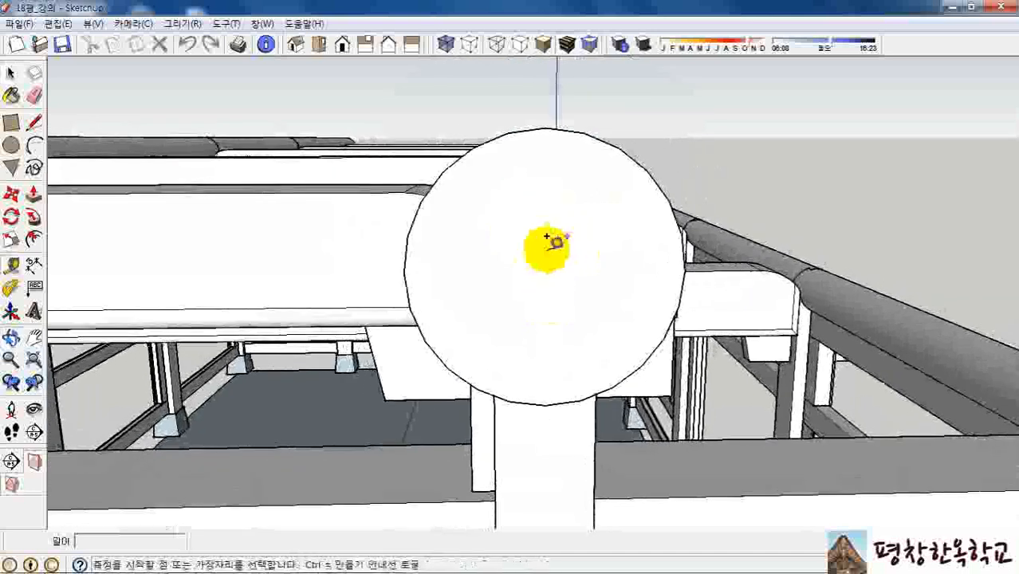
pyautogui.click(405, 272)
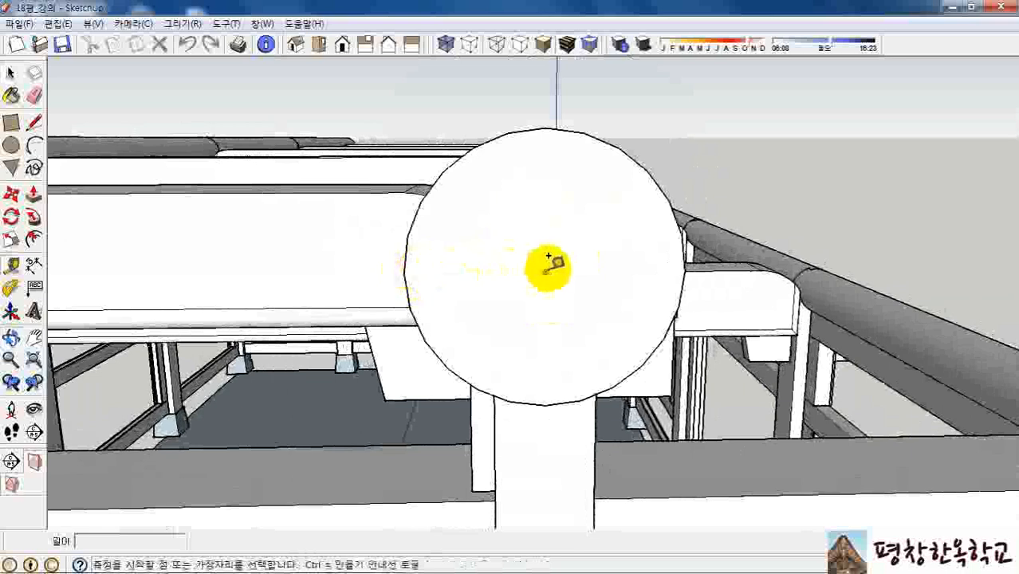
pyautogui.click(549, 258)
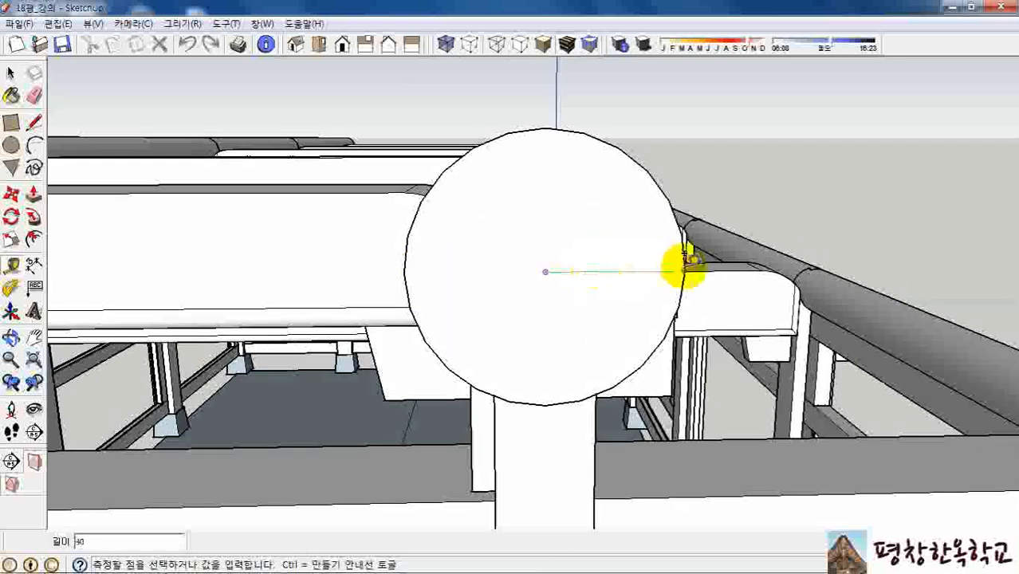
pyautogui.click(686, 258)
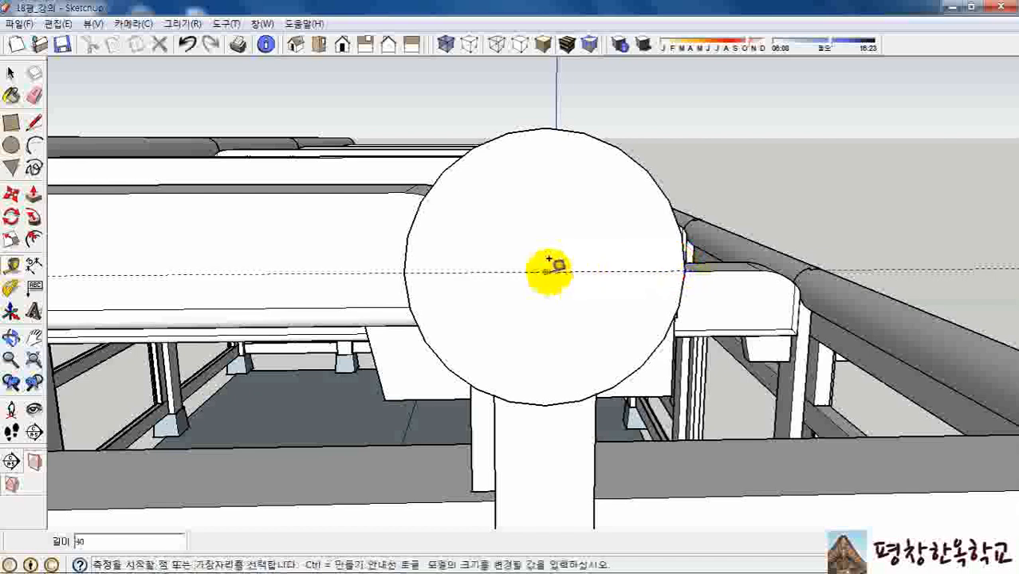
pyautogui.click(548, 259)
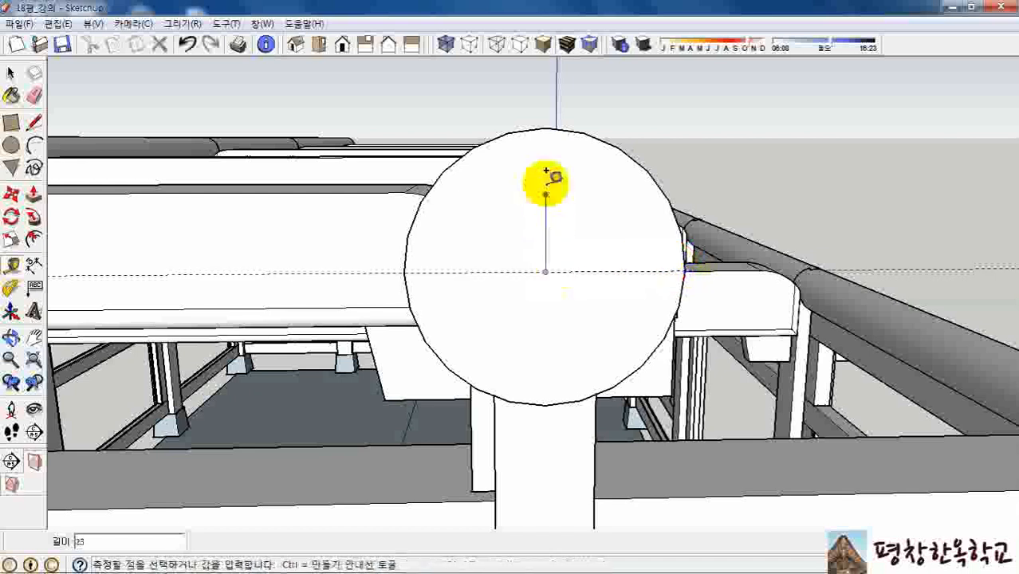
pyautogui.click(549, 120)
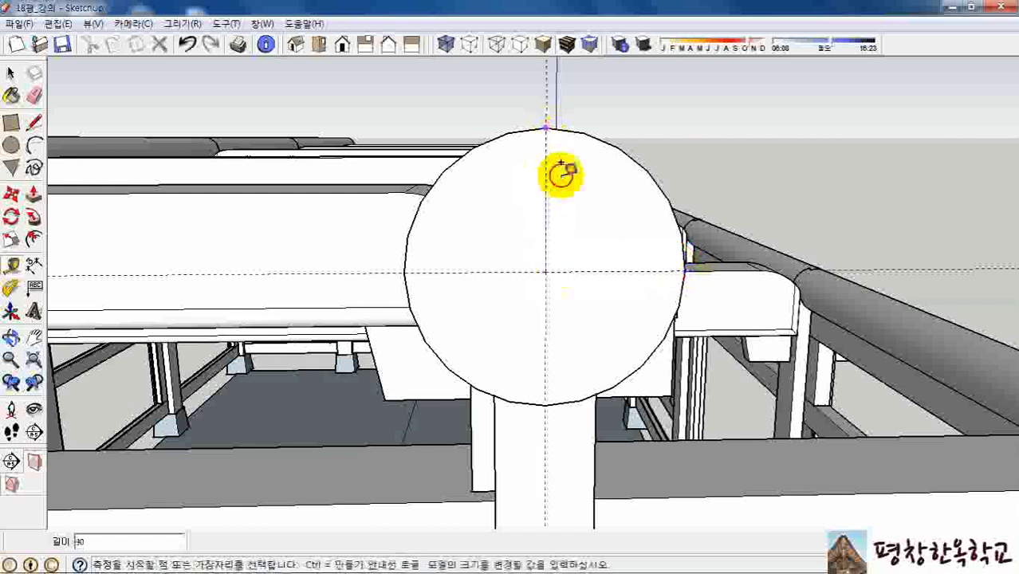
# Step: Place a vertical guide 100 from the beam's vertical centre guide toward the building's middle, with a guide point 70 above the horizontal guide
pyautogui.click(546, 225)
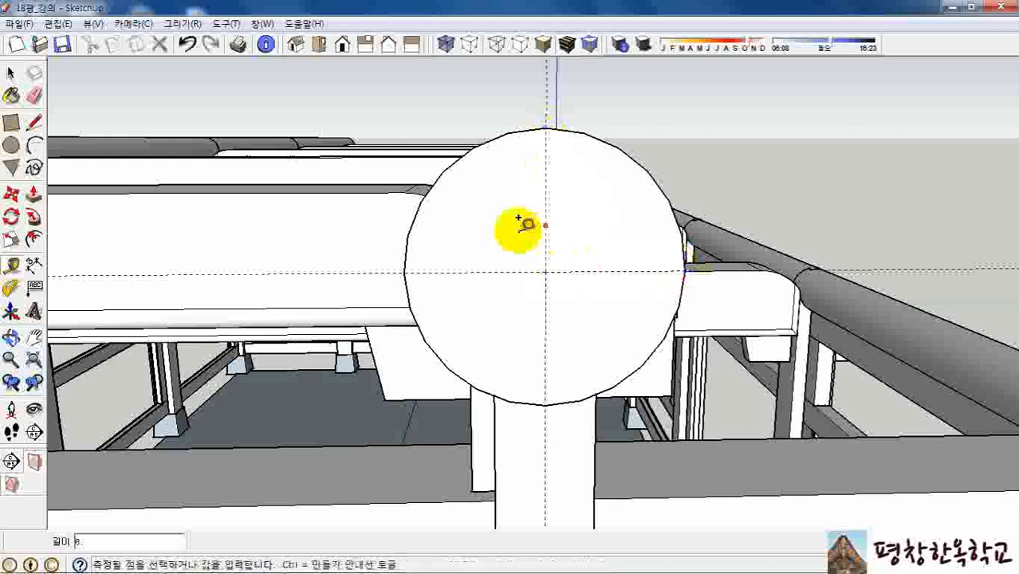
pyautogui.click(478, 224)
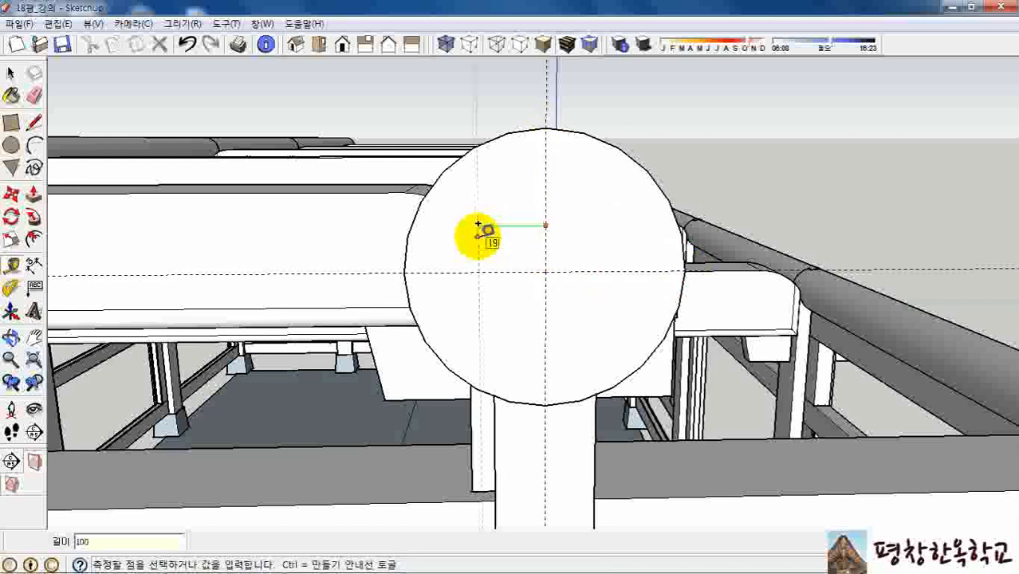
pyautogui.press('Return')
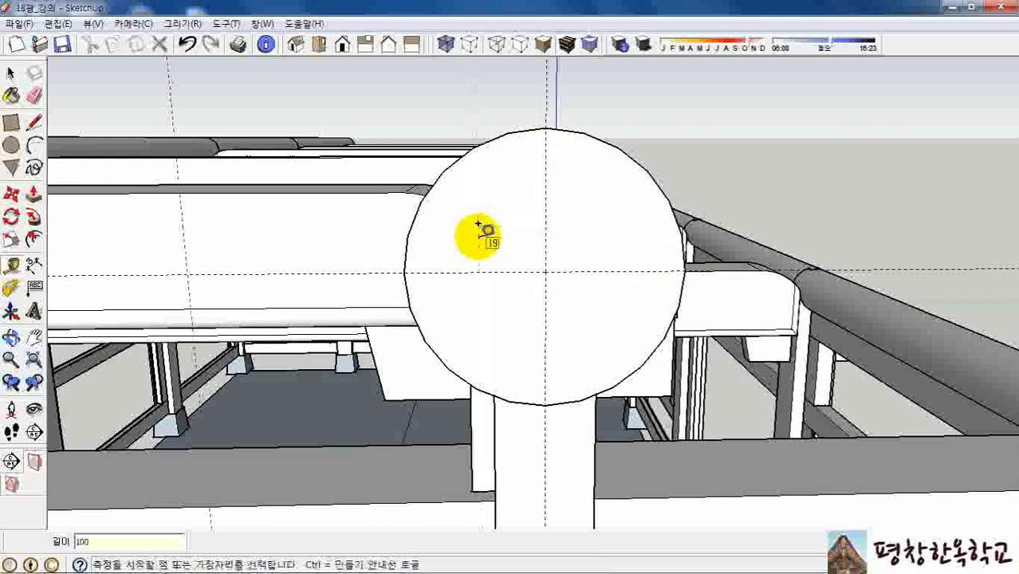
pyautogui.click(187, 273)
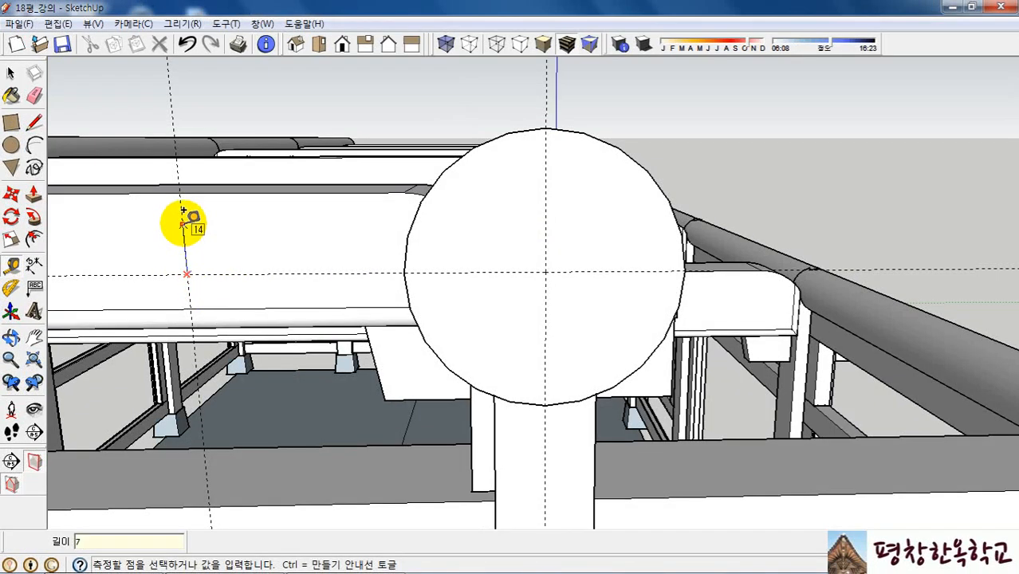
pyautogui.write('70')
pyautogui.press('Return')
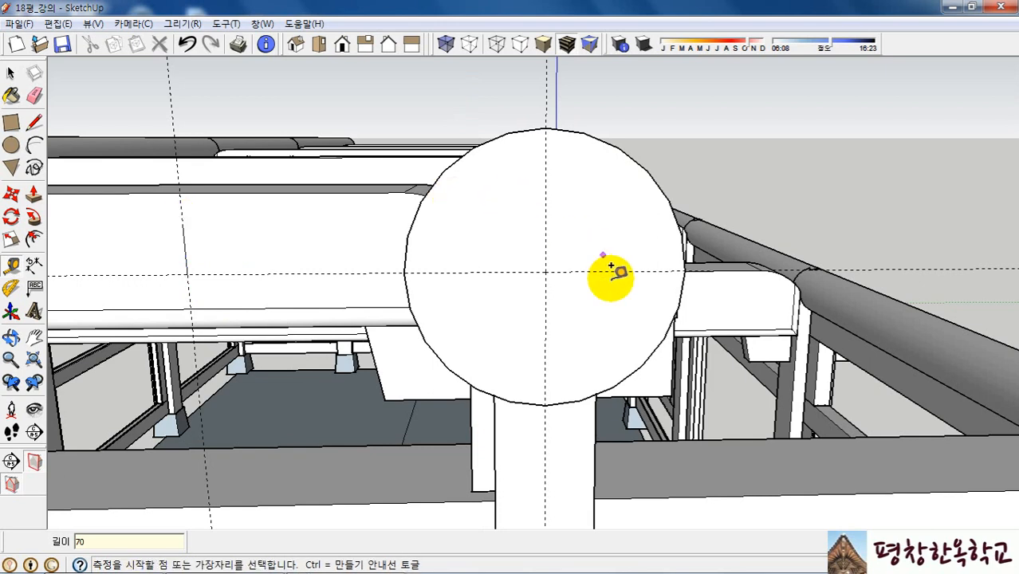
# Step: Construct a sloped guide line from the raised guide point through the centre of the round beam's end face
pyautogui.scroll(-1, 608, 275)
pyautogui.scroll(-2, 603, 277)
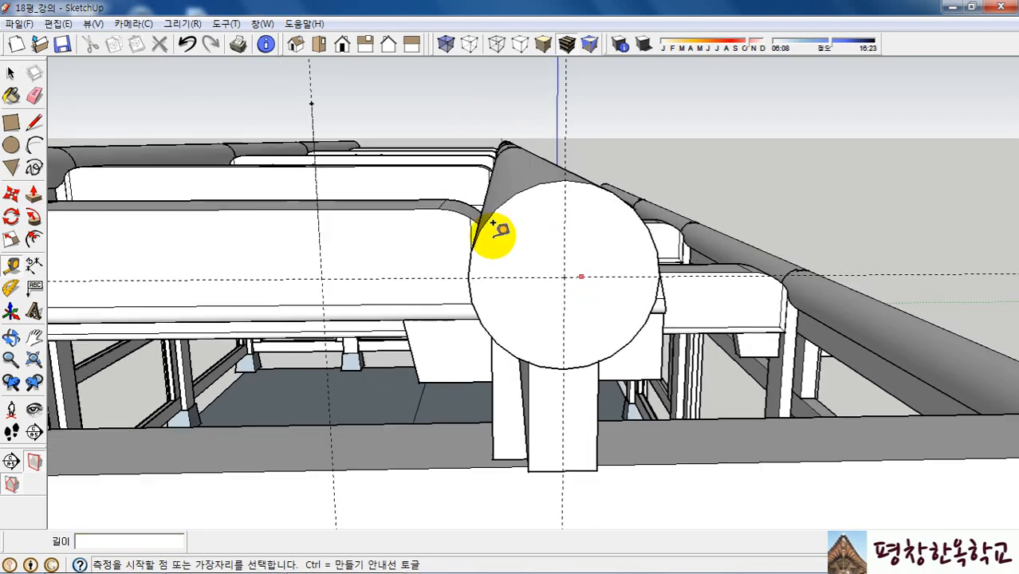
pyautogui.click(312, 102)
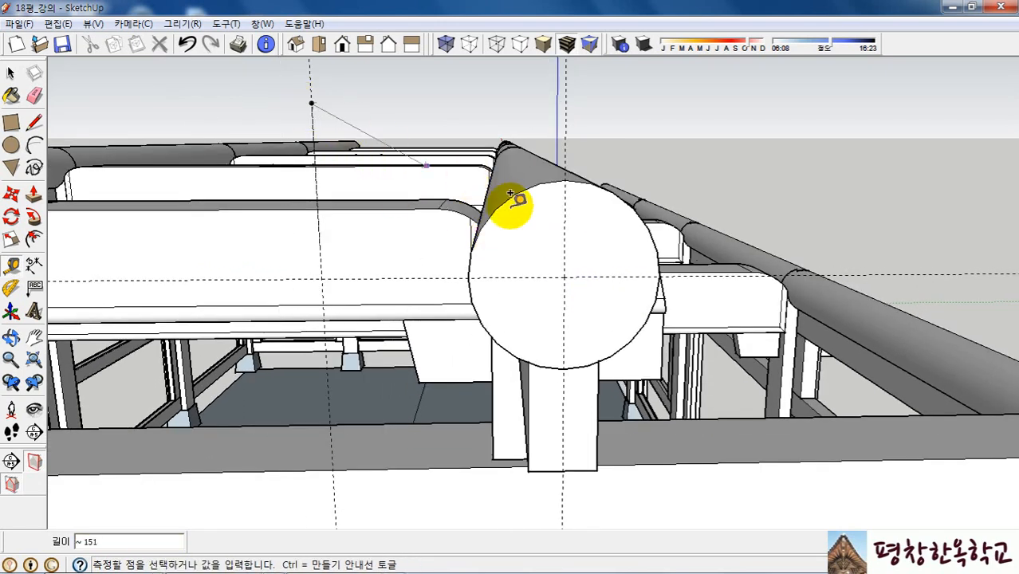
pyautogui.click(565, 264)
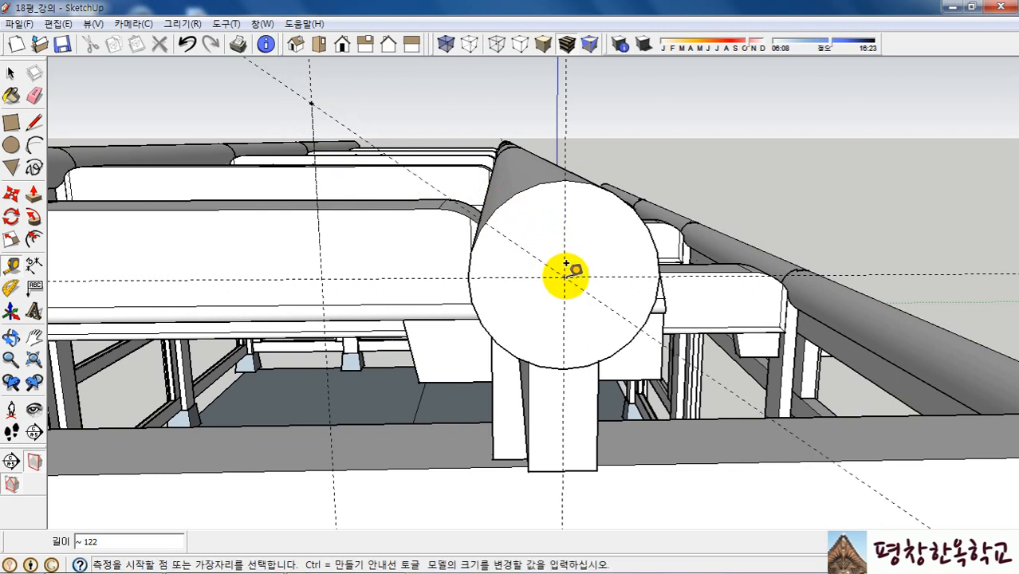
pyautogui.moveTo(600, 267); pyautogui.dragTo(549, 238, button='middle')
pyautogui.scroll(-3, 509, 232)
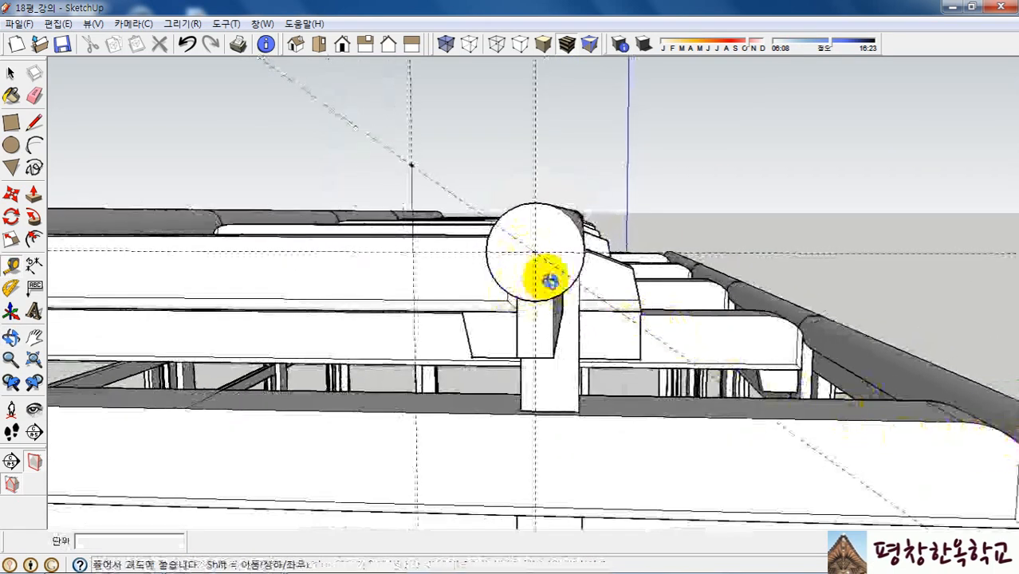
pyautogui.moveTo(546, 273); pyautogui.dragTo(579, 275, button='middle')
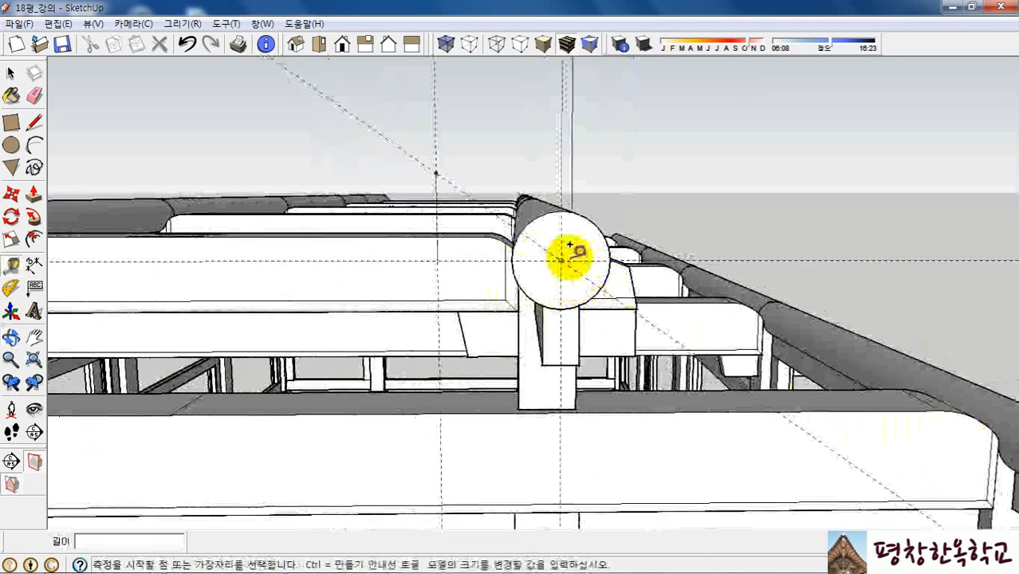
pyautogui.scroll(2, 582, 232)
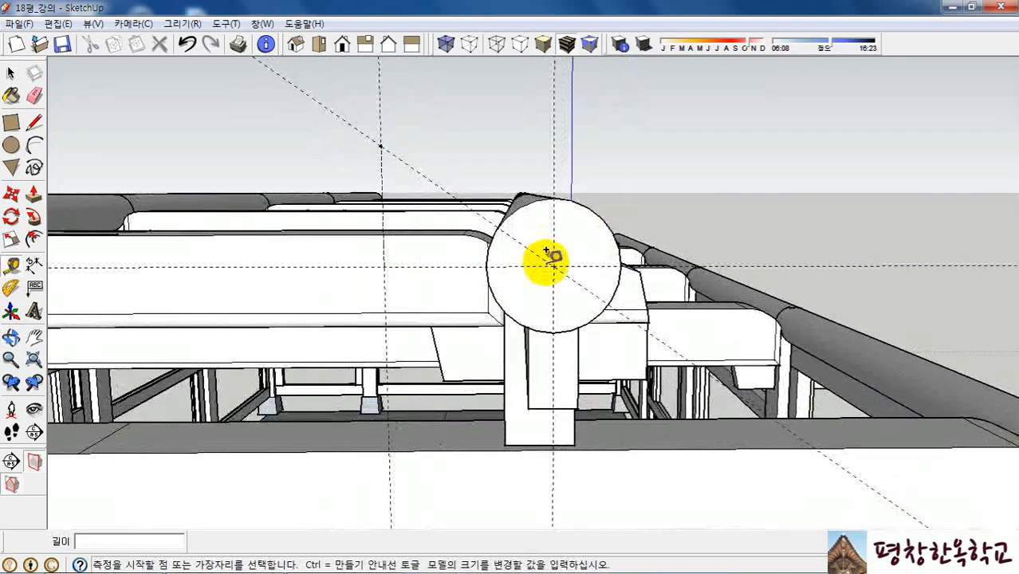
pyautogui.moveTo(557, 254); pyautogui.dragTo(560, 269, button='middle')
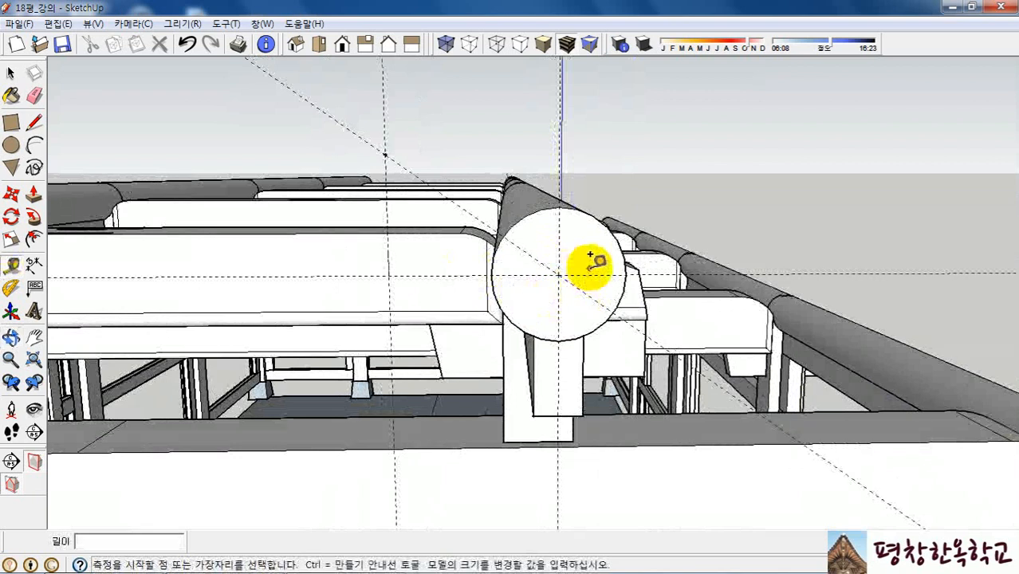
pyautogui.moveTo(556, 234); pyautogui.dragTo(585, 256, button='middle')
# Step: Select the middle beam group and add a vertical guide 450 from its vertical centre guide toward the building's middle
pyautogui.press('space')
pyautogui.click(596, 247)
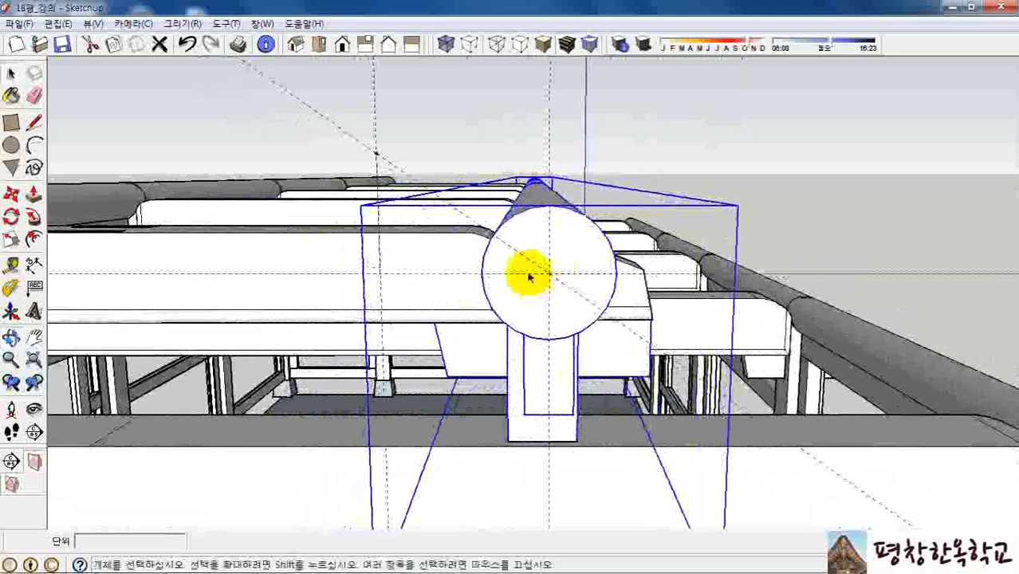
pyautogui.press('t')
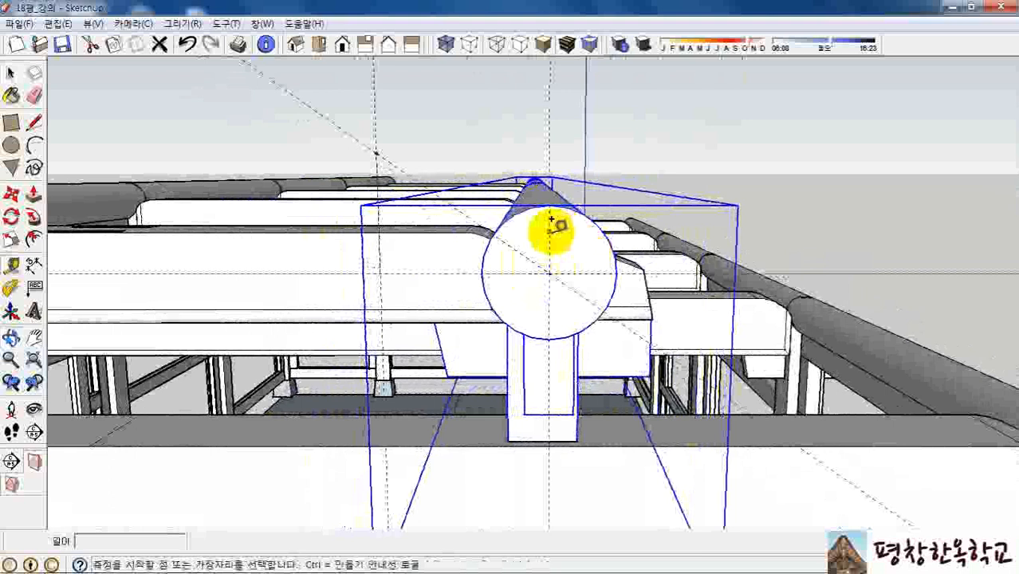
pyautogui.click(551, 219)
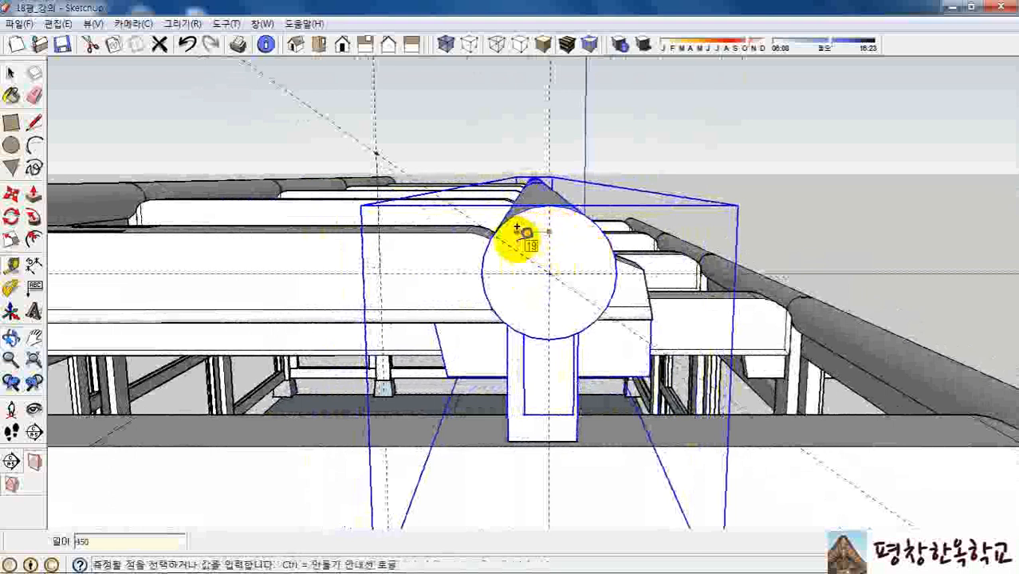
pyautogui.press('Return')
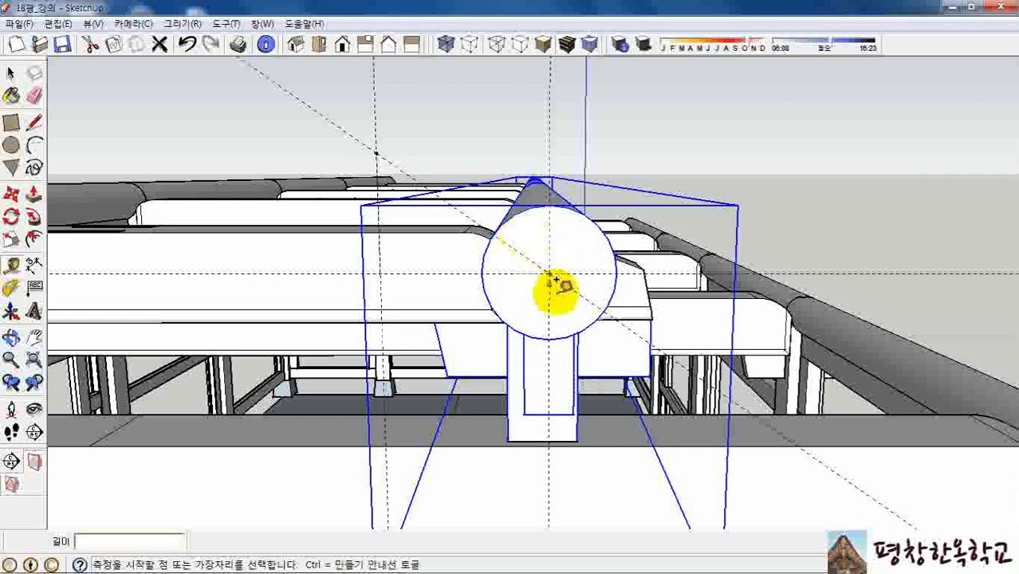
# Step: Copy the selected beam group from its end-face centre to the intersection of the sloped guide and the 450 guide
pyautogui.scroll(-8, 550, 279)
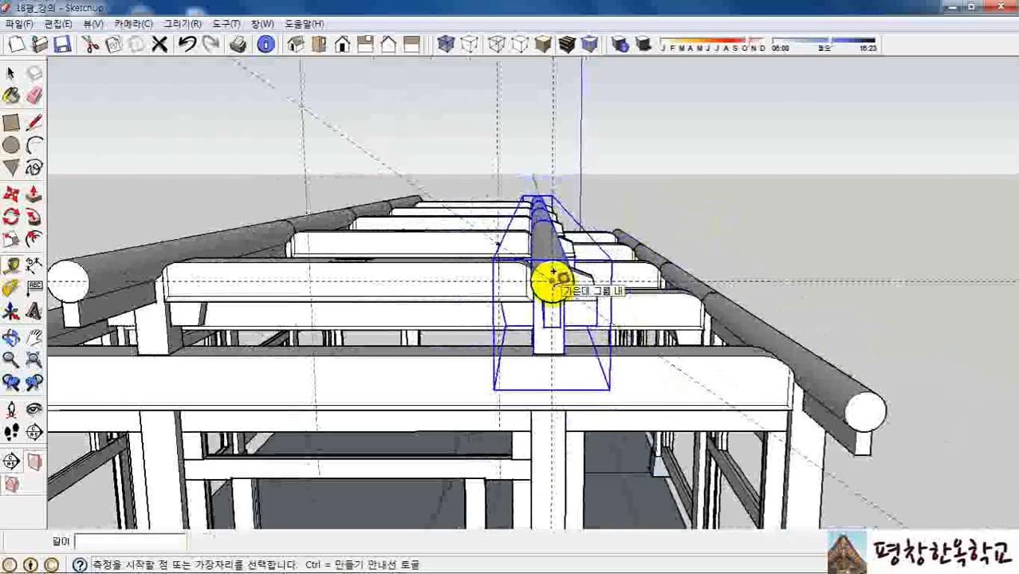
pyautogui.click(304, 96)
pyautogui.press('m')
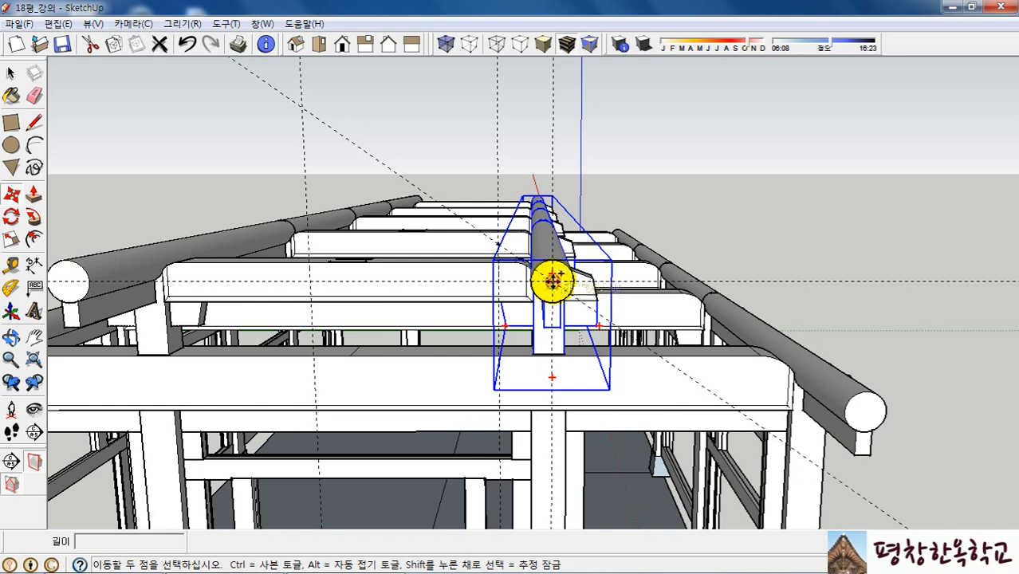
pyautogui.click(553, 281)
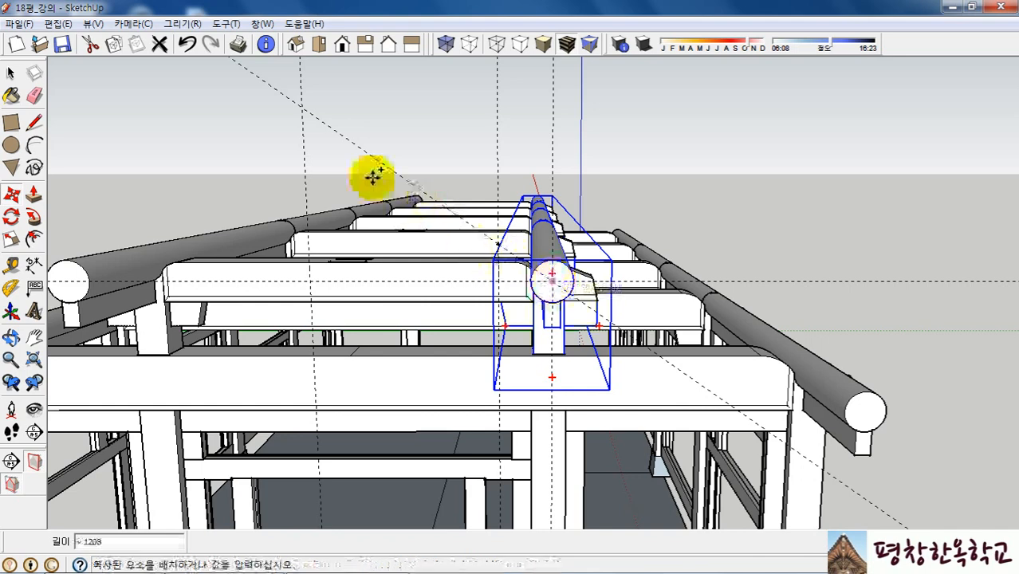
pyautogui.click(303, 106)
# Step: Explode the copied beam group into its separate parts
pyautogui.moveTo(346, 114); pyautogui.dragTo(261, 228, button='middle')
pyautogui.press('space')
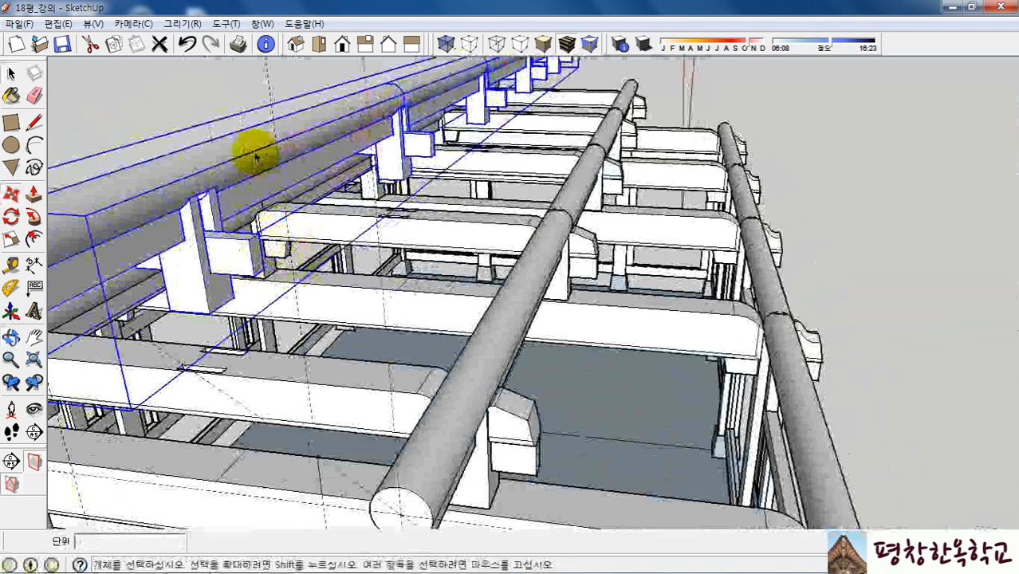
pyautogui.rightClick(256, 157)
pyautogui.click(310, 243)
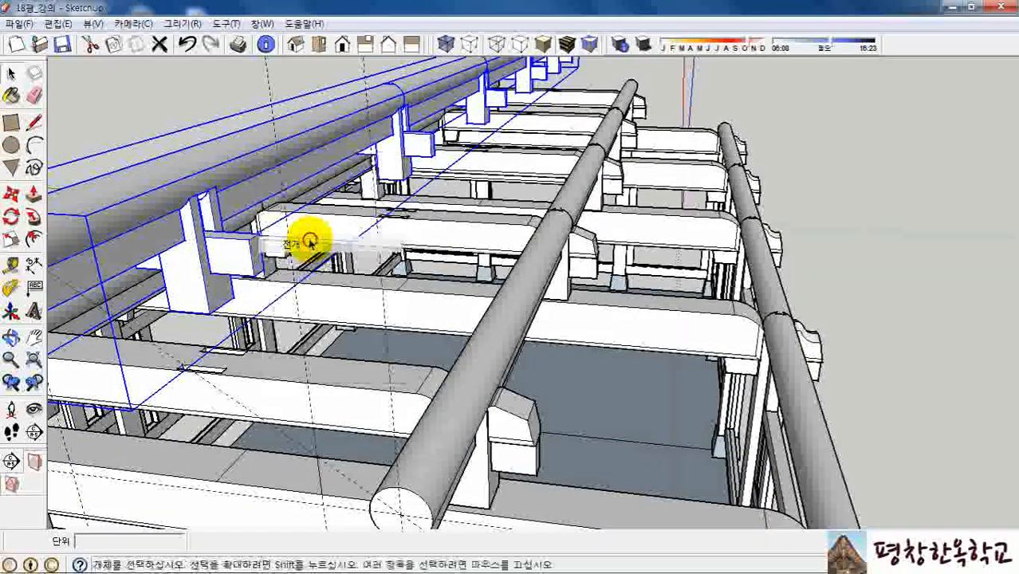
# Step: Select all the supporting post and bracket pieces under the copied beam and delete them
pyautogui.click(234, 254)
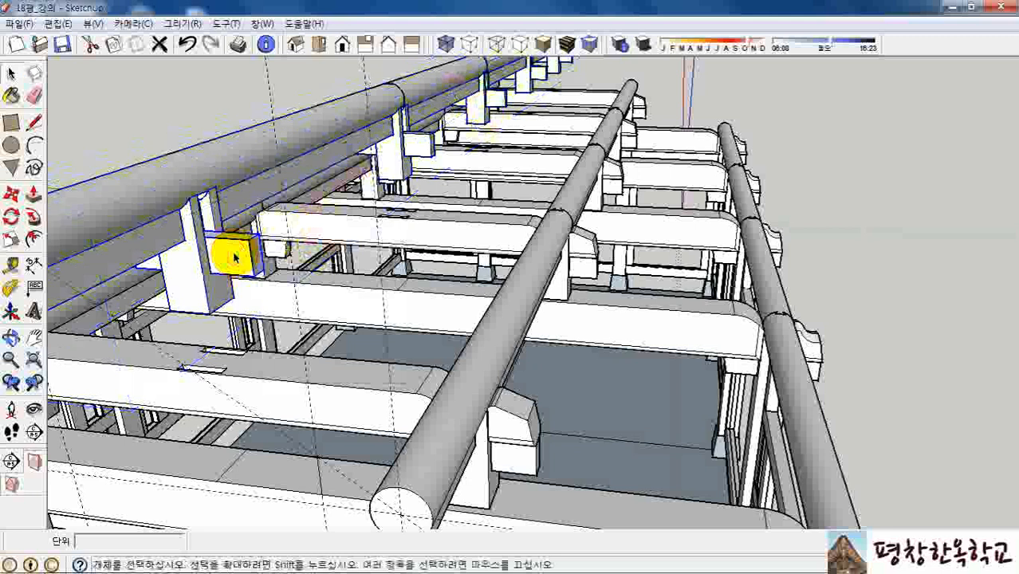
pyautogui.click(195, 268)
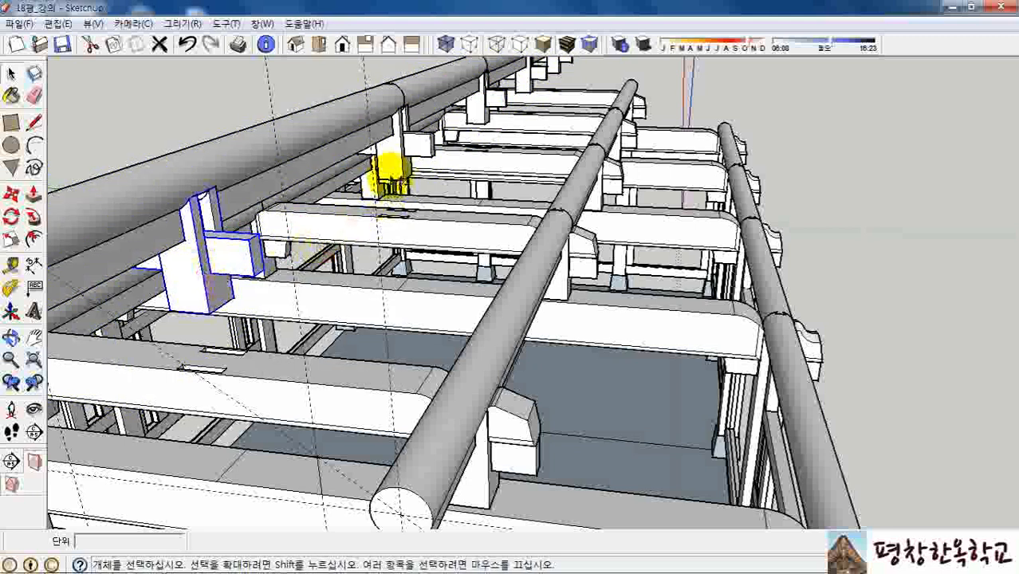
pyautogui.moveTo(424, 146); pyautogui.dragTo(522, 84)
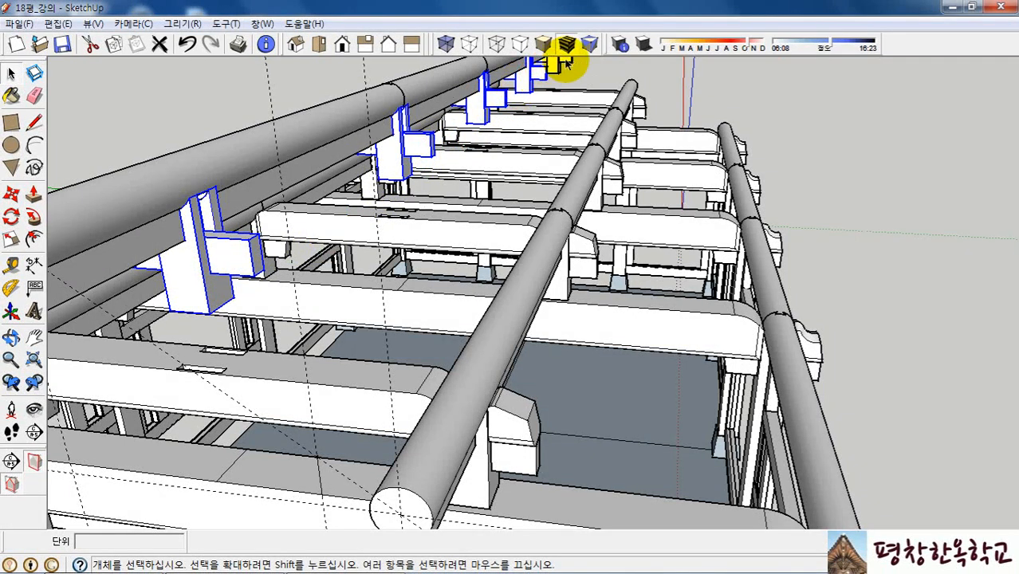
pyautogui.press('Delete')
# Step: Open the upper round beam for editing and close the notch in its underside by pushing the notch's side face 30
pyautogui.moveTo(426, 92); pyautogui.dragTo(312, 182, button='middle')
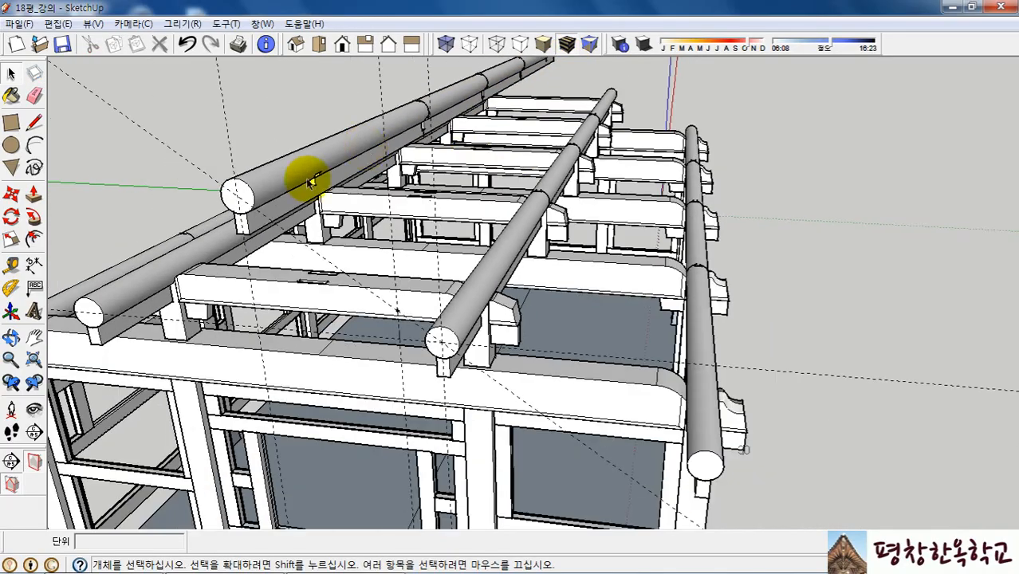
pyautogui.scroll(6, 318, 170)
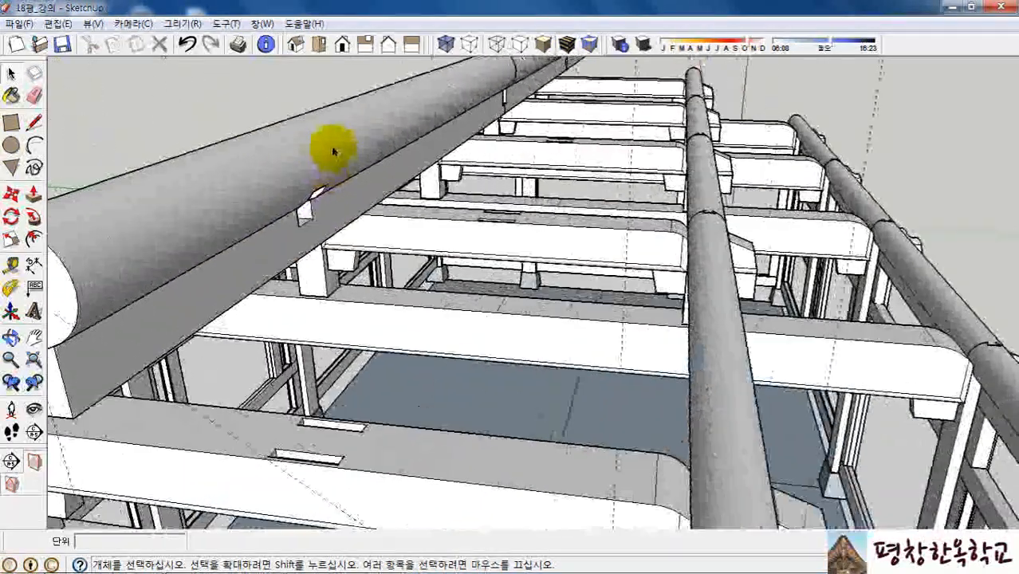
pyautogui.moveTo(334, 150); pyautogui.dragTo(371, 162, button='middle')
pyautogui.scroll(3, 482, 127)
pyautogui.doubleClick(378, 137)
pyautogui.scroll(1, 280, 136)
pyautogui.scroll(1, 278, 136)
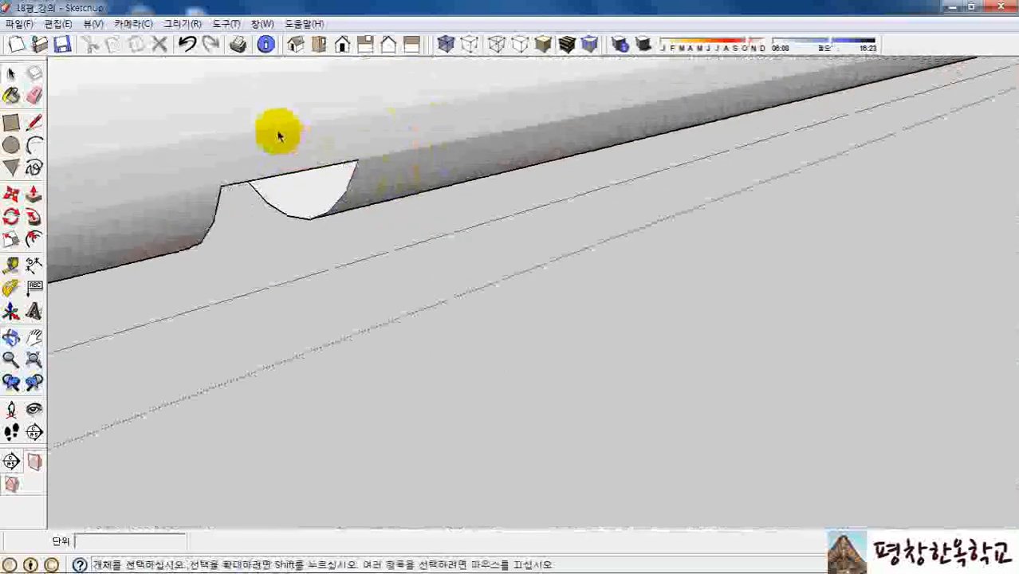
pyautogui.moveTo(275, 137); pyautogui.dragTo(336, 287, button='middle')
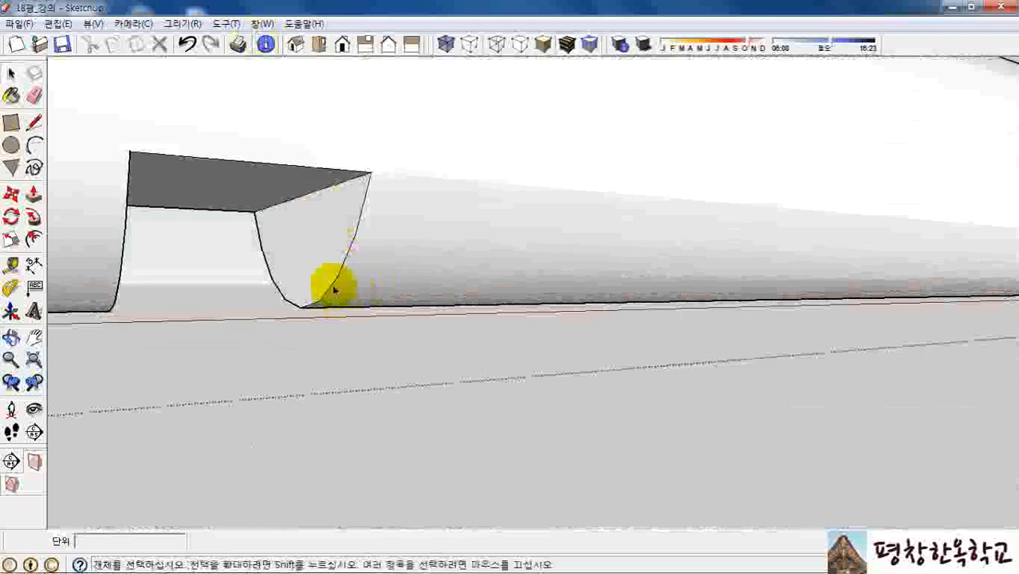
pyautogui.press('p')
pyautogui.moveTo(296, 262); pyautogui.dragTo(123, 274)
pyautogui.moveTo(246, 232); pyautogui.dragTo(339, 172, button='middle')
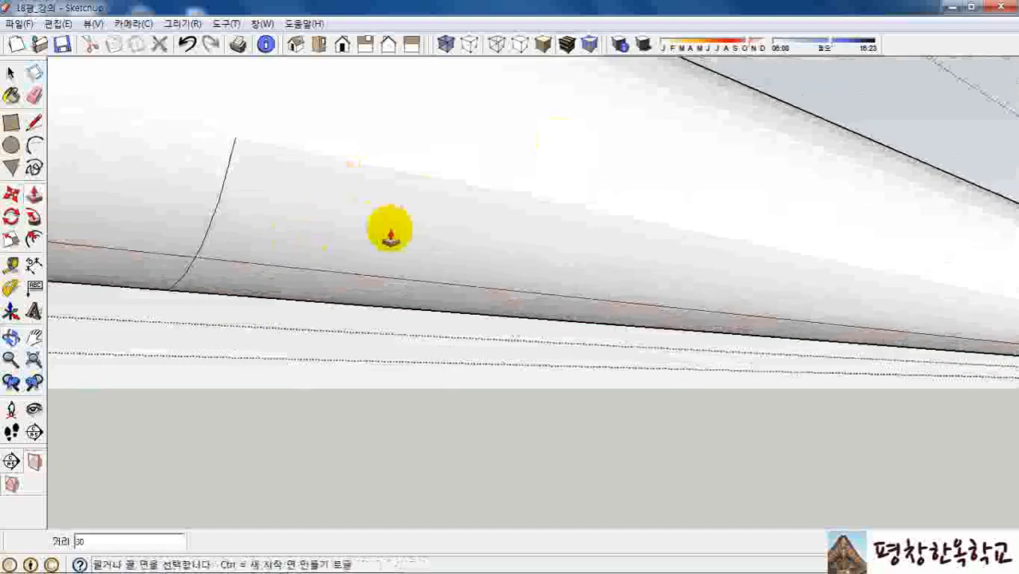
# Step: Erase the leftover curved edges where the notch was on the round beam's underside
pyautogui.press('e')
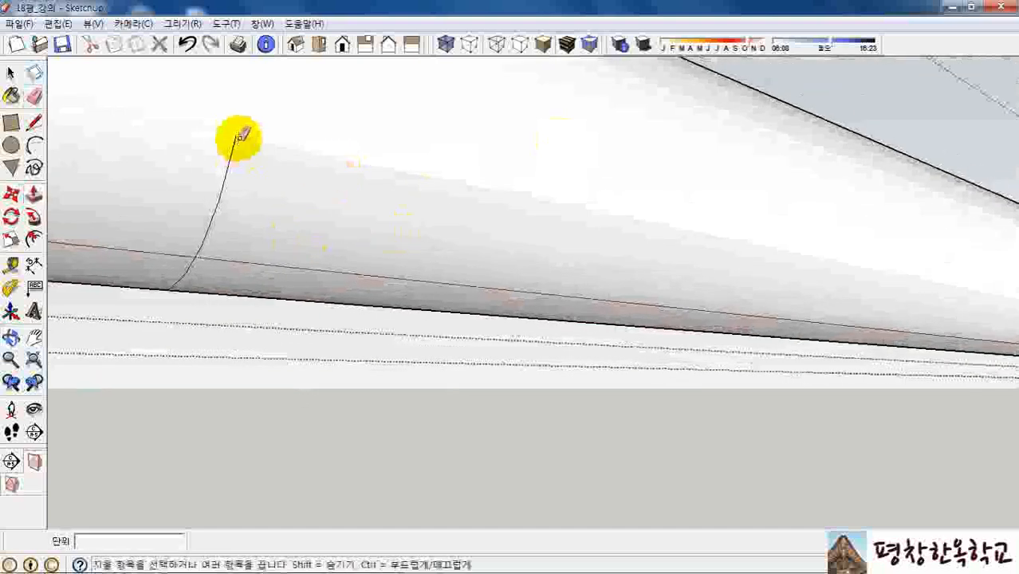
pyautogui.moveTo(237, 142); pyautogui.dragTo(219, 193)
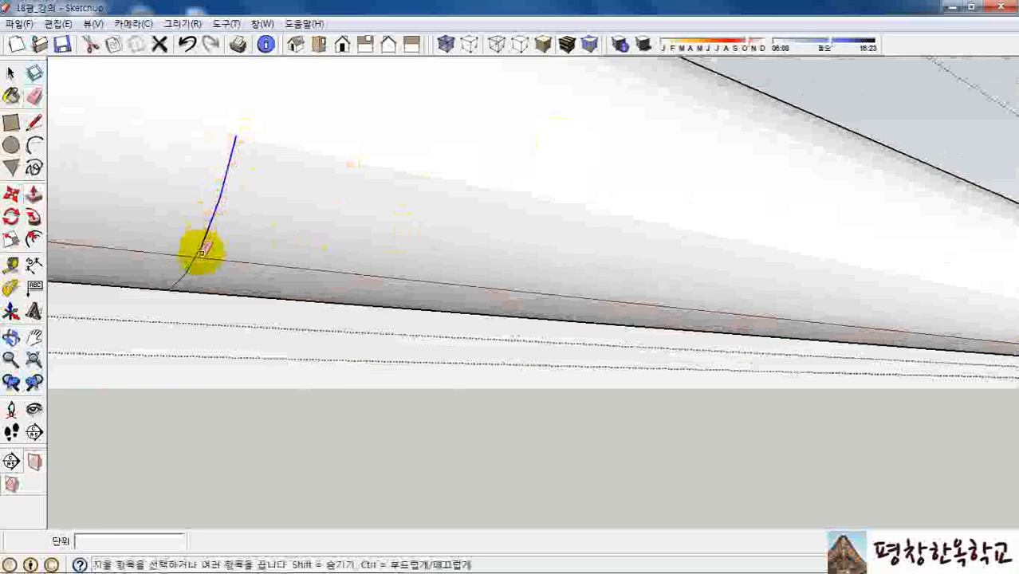
pyautogui.moveTo(200, 257); pyautogui.dragTo(200, 243)
pyautogui.moveTo(201, 243)
pyautogui.mouseDown(button='middle')
pyautogui.moveTo(277, 107)
pyautogui.moveTo(244, 201)
pyautogui.moveTo(351, 185)
pyautogui.moveTo(342, 217)
pyautogui.moveTo(191, 166)
pyautogui.moveTo(259, 192)
pyautogui.moveTo(291, 234)
pyautogui.moveTo(233, 116)
pyautogui.mouseUp(button='middle')
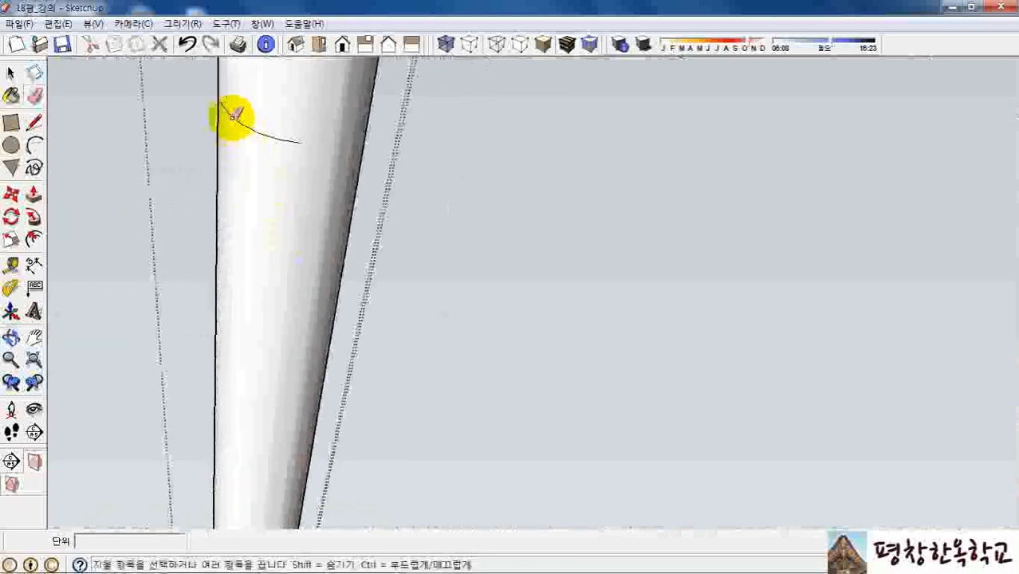
pyautogui.moveTo(229, 112)
pyautogui.mouseDown()
pyautogui.moveTo(273, 130)
pyautogui.moveTo(289, 154)
pyautogui.mouseUp()
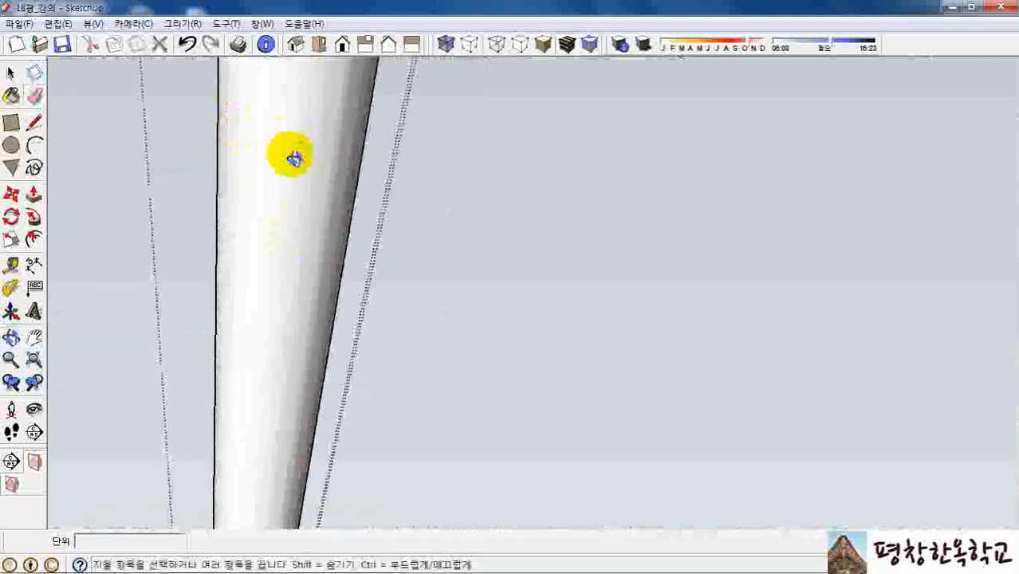
# Step: Select all the round beam's geometry from its slotted end and copy it 85 sideways
pyautogui.moveTo(288, 155)
pyautogui.mouseDown(button='middle')
pyautogui.moveTo(300, 191)
pyautogui.moveTo(346, 223)
pyautogui.moveTo(231, 181)
pyautogui.moveTo(336, 200)
pyautogui.mouseUp(button='middle')
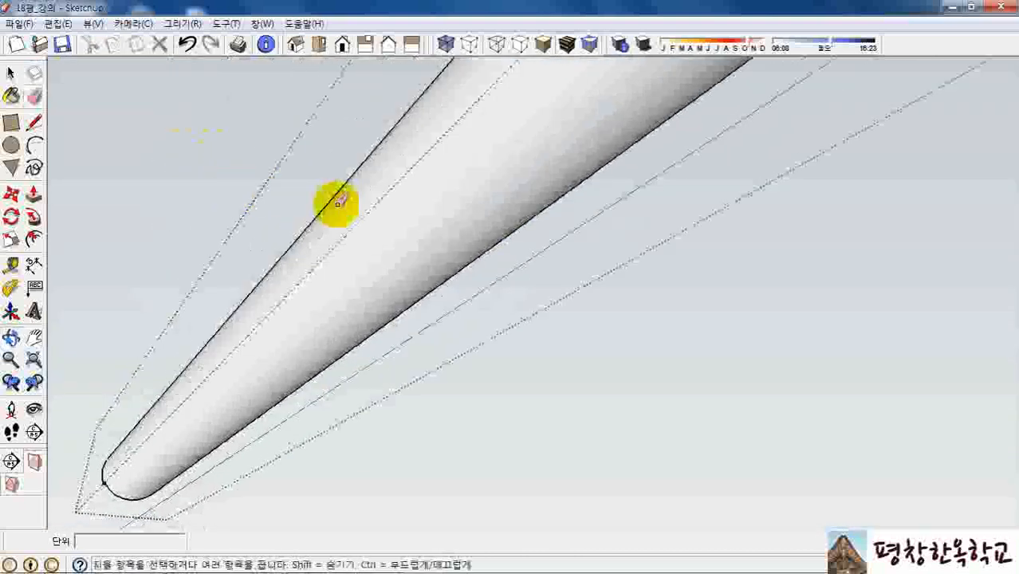
pyautogui.moveTo(407, 195)
pyautogui.mouseDown(button='middle')
pyautogui.moveTo(414, 173)
pyautogui.moveTo(178, 348)
pyautogui.moveTo(360, 179)
pyautogui.moveTo(352, 216)
pyautogui.moveTo(233, 255)
pyautogui.mouseUp(button='middle')
pyautogui.scroll(-3, 229, 243)
pyautogui.moveTo(439, 172)
pyautogui.mouseDown(button='middle')
pyautogui.moveTo(353, 196)
pyautogui.moveTo(455, 144)
pyautogui.mouseUp(button='middle')
pyautogui.scroll(4, 557, 177)
pyautogui.moveTo(573, 204)
pyautogui.mouseDown(button='middle')
pyautogui.moveTo(504, 166)
pyautogui.moveTo(606, 211)
pyautogui.moveTo(694, 227)
pyautogui.moveTo(630, 176)
pyautogui.mouseUp(button='middle')
pyautogui.scroll(3, 770, 303)
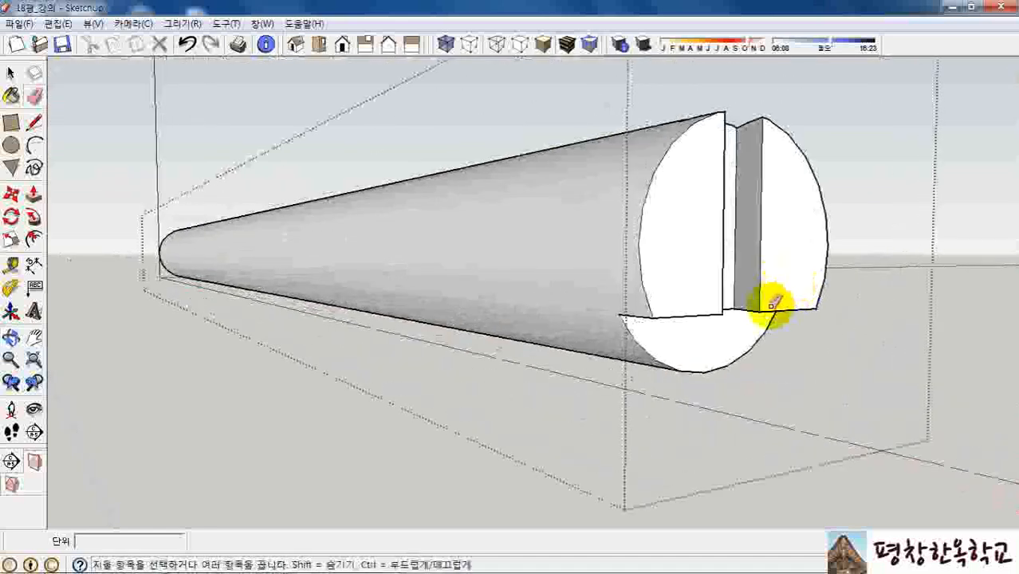
pyautogui.press('space')
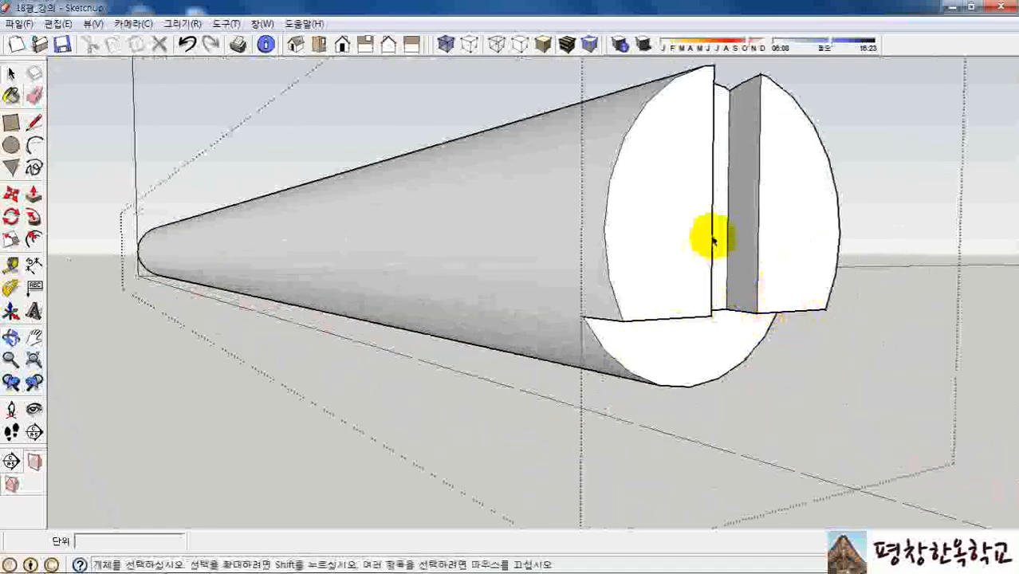
pyautogui.moveTo(715, 234); pyautogui.dragTo(680, 258, button='middle')
pyautogui.moveTo(694, 336)
pyautogui.mouseDown(button='middle')
pyautogui.moveTo(659, 257)
pyautogui.moveTo(610, 286)
pyautogui.mouseUp(button='middle')
pyautogui.moveTo(630, 242)
pyautogui.mouseDown(button='middle')
pyautogui.moveTo(683, 224)
pyautogui.moveTo(646, 266)
pyautogui.moveTo(666, 331)
pyautogui.mouseUp(button='middle')
pyautogui.scroll(2, 600, 240)
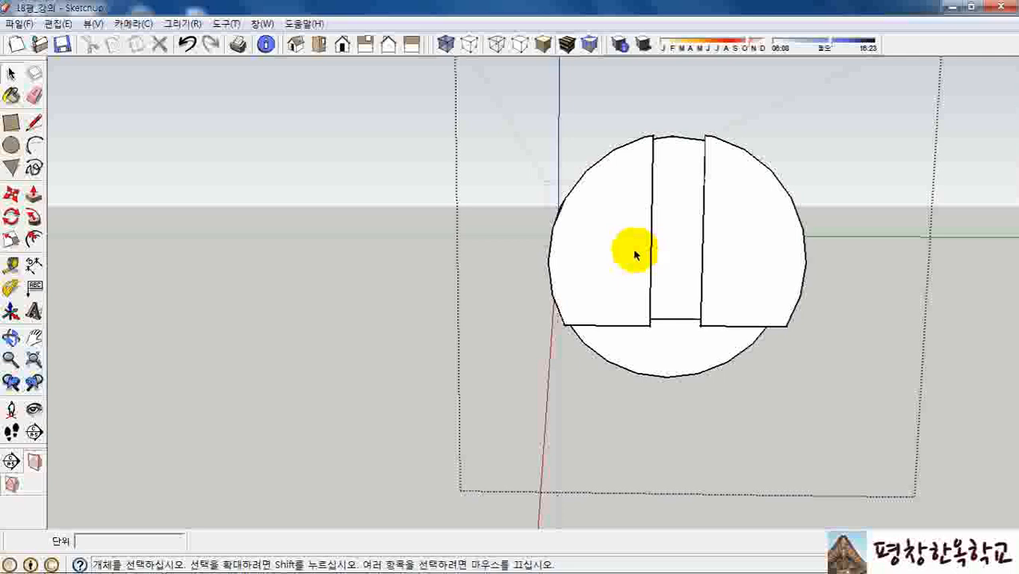
pyautogui.tripleClick(635, 252)
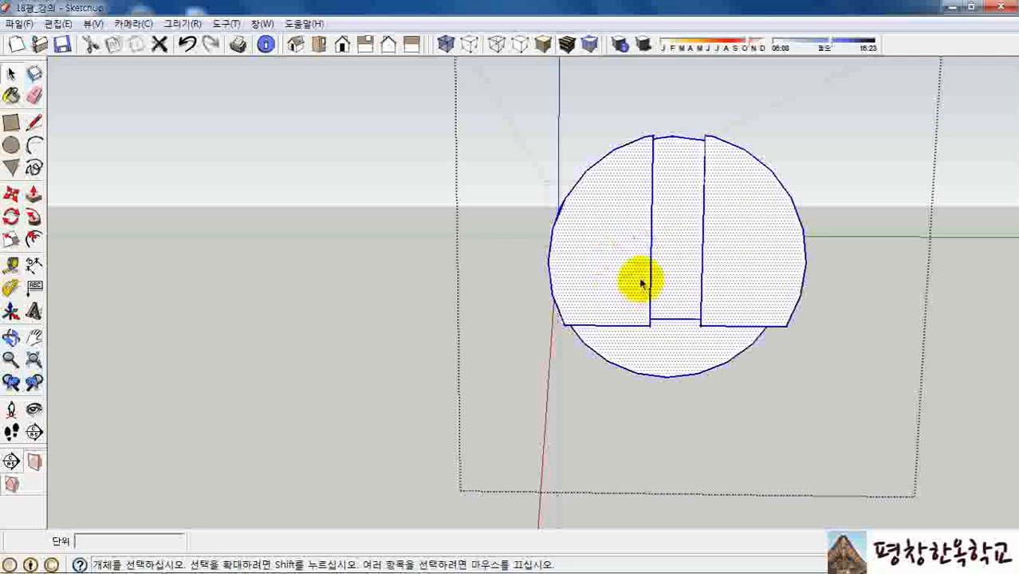
pyautogui.press('m')
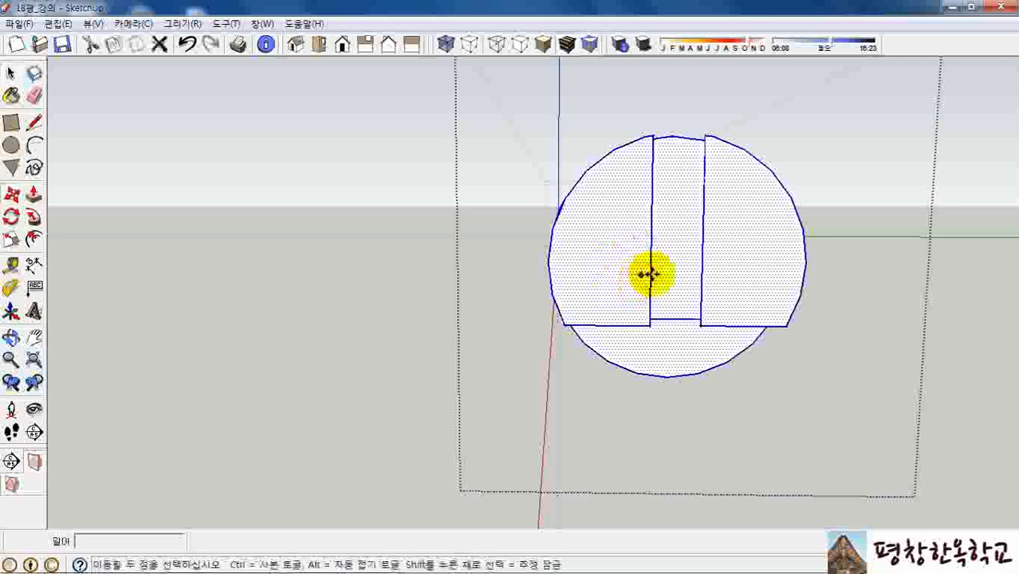
pyautogui.press('ctrl')
pyautogui.click(701, 326)
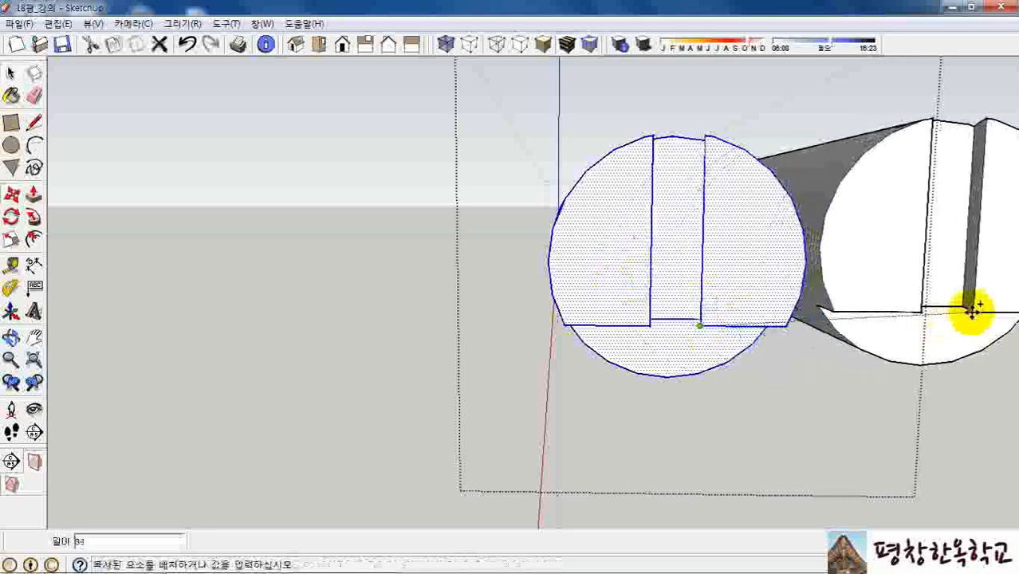
pyautogui.click(978, 308)
# Step: Flip the copied beam geometry along the blue axis and move it by its outer edge point onto the original's matching point
pyautogui.rightClick(872, 238)
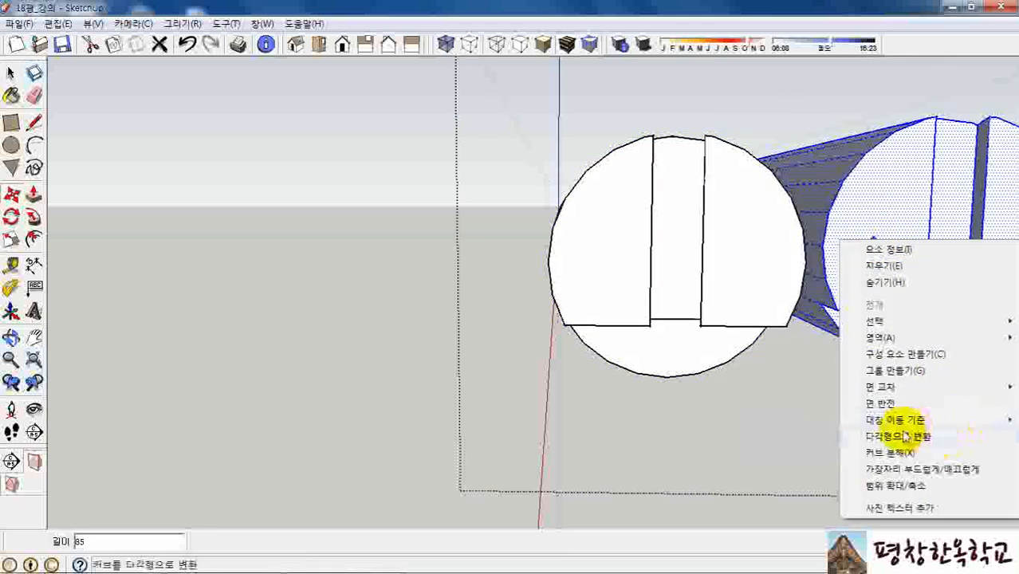
pyautogui.moveTo(898, 420)
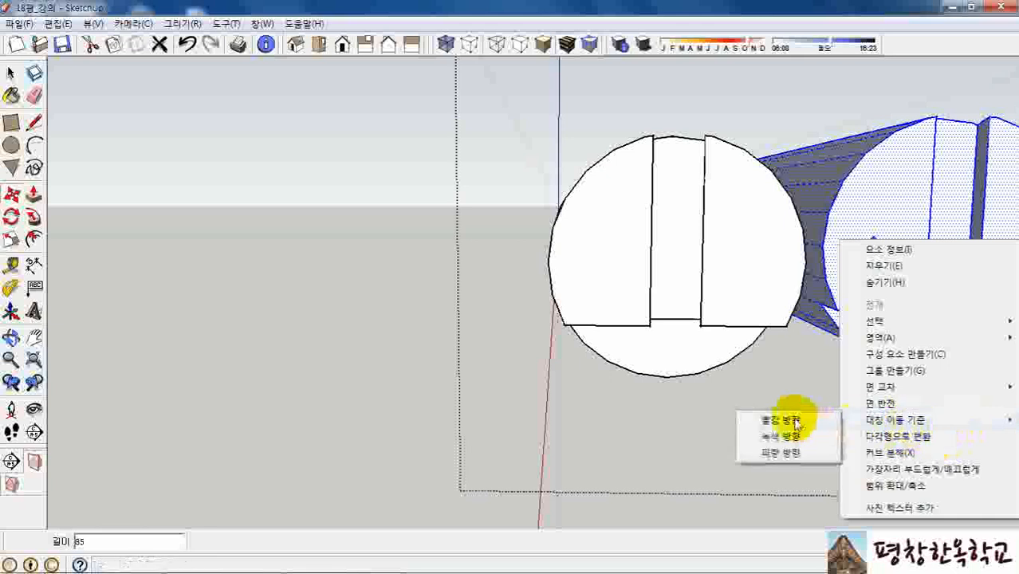
pyautogui.click(789, 454)
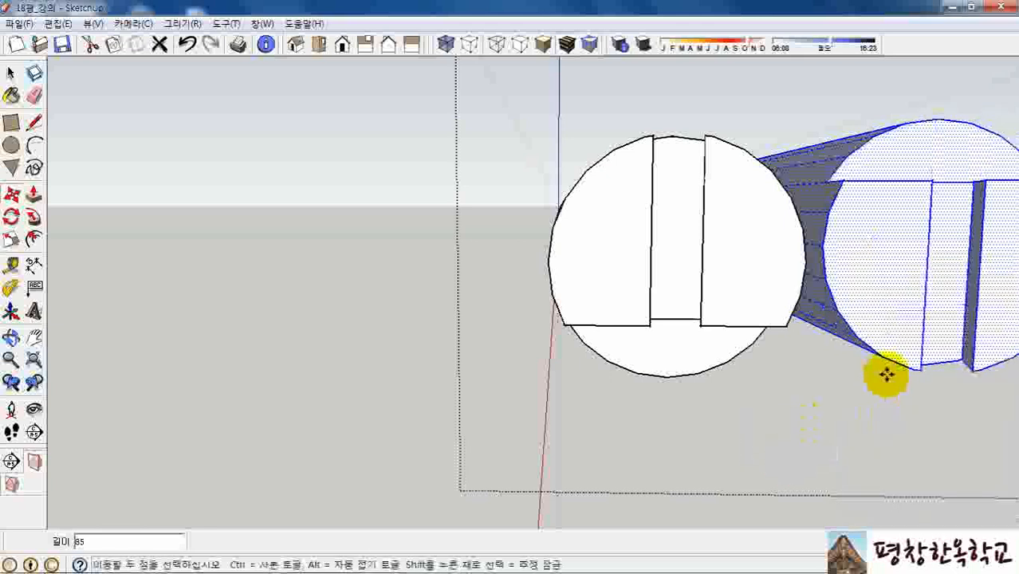
pyautogui.click(824, 247)
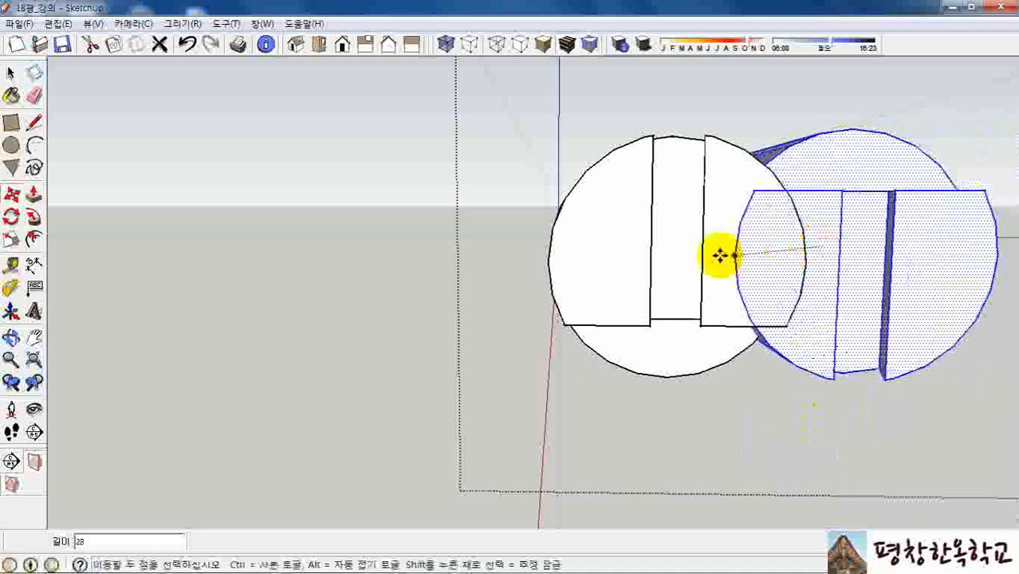
pyautogui.click(550, 260)
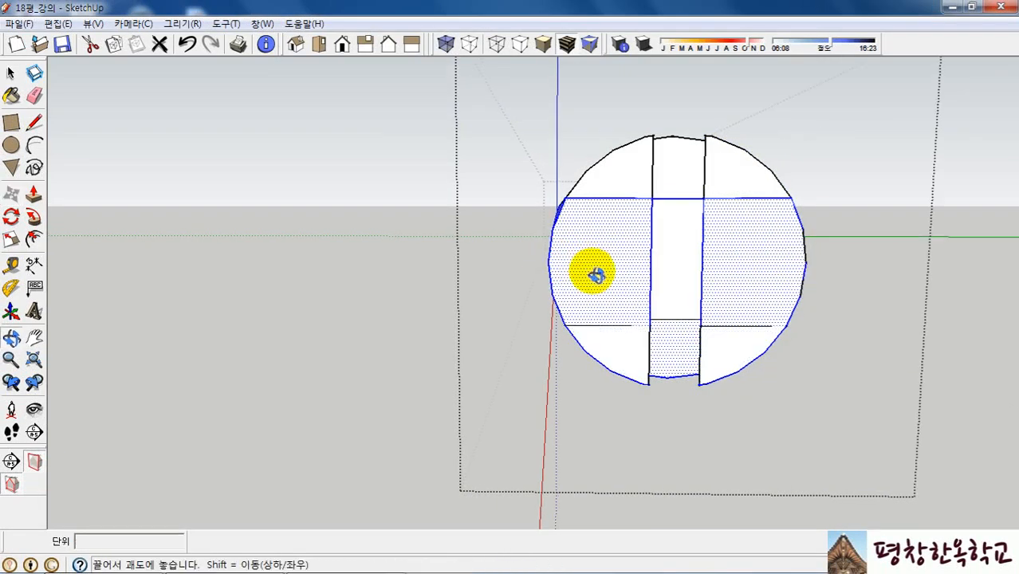
# Step: Erase the overlapping arc on the beam's surface and the seam lines across both halves of its end face
pyautogui.moveTo(594, 273); pyautogui.dragTo(708, 326, button='middle')
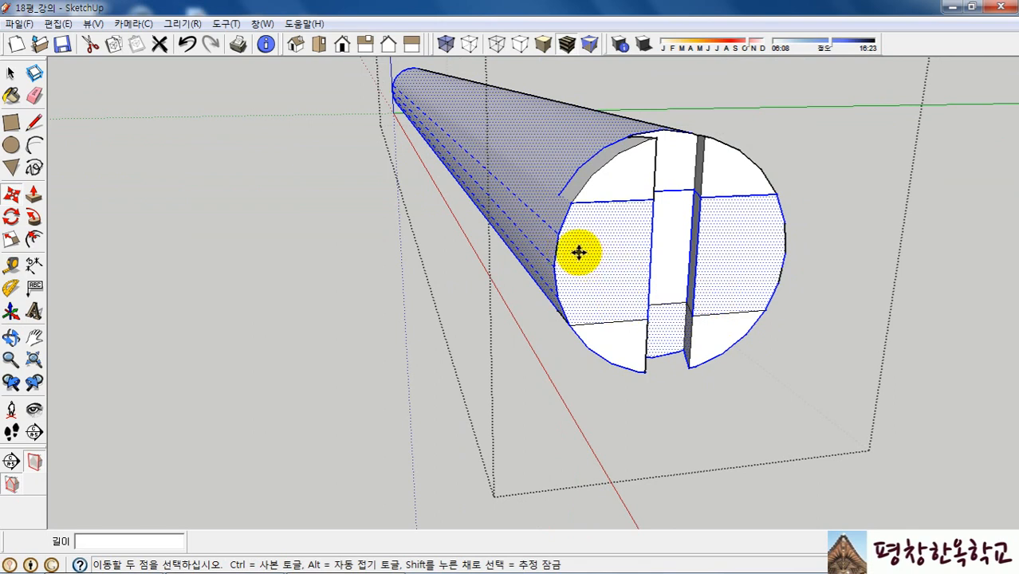
pyautogui.press('e')
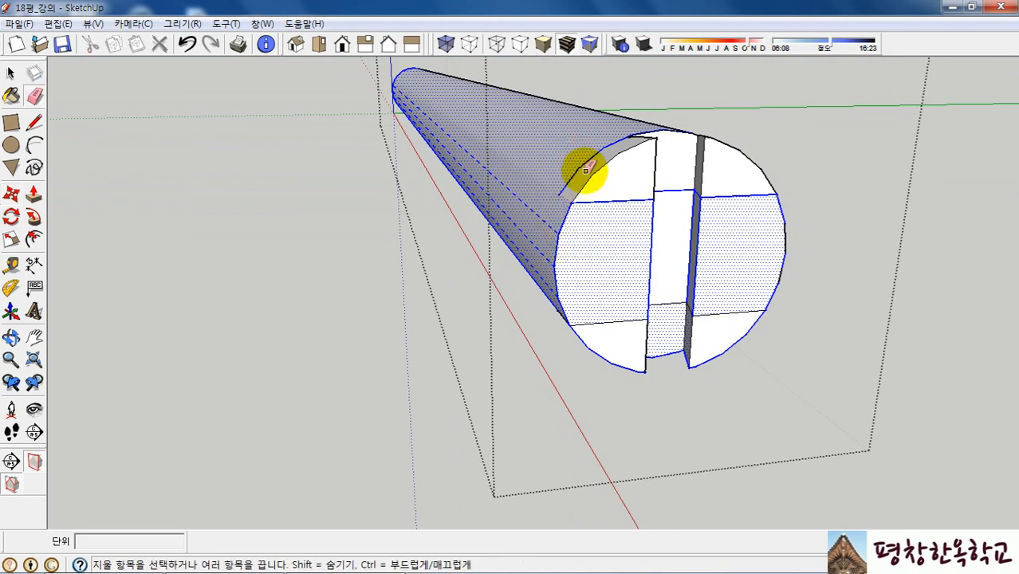
pyautogui.moveTo(585, 170); pyautogui.dragTo(577, 149)
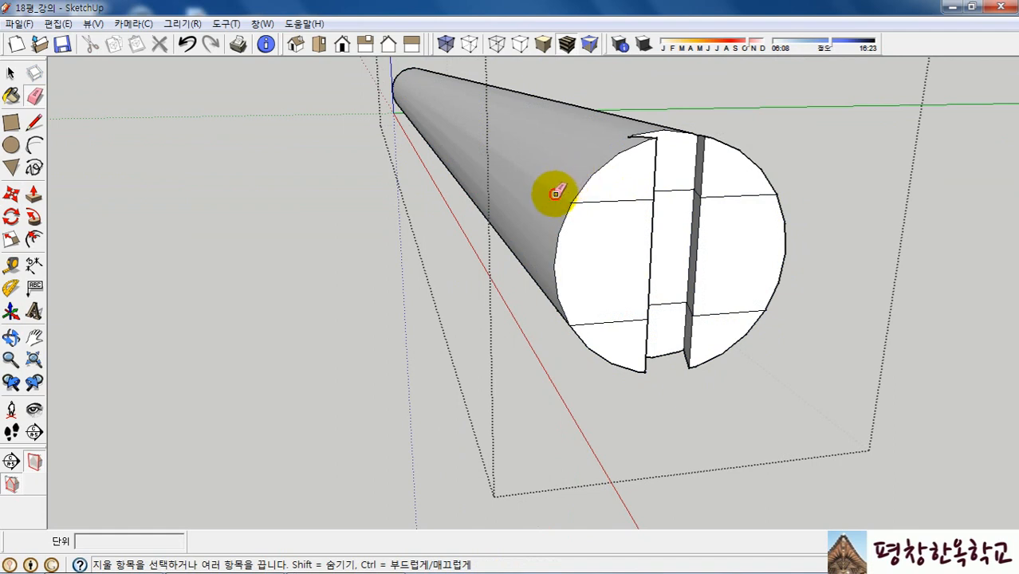
pyautogui.click(636, 200)
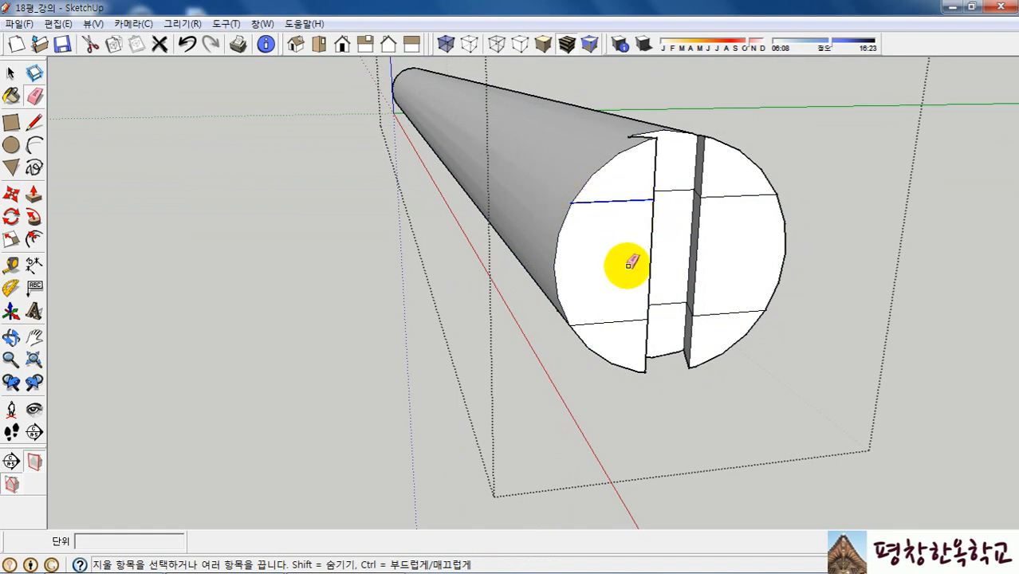
pyautogui.click(630, 324)
pyautogui.moveTo(742, 199)
pyautogui.mouseDown()
pyautogui.moveTo(728, 308)
pyautogui.moveTo(729, 285)
pyautogui.mouseUp()
# Step: Erase the seam lines inside the end slot and the stray arc under the beam end, and finish editing the beam
pyautogui.scroll(2, 738, 263)
pyautogui.scroll(2, 742, 254)
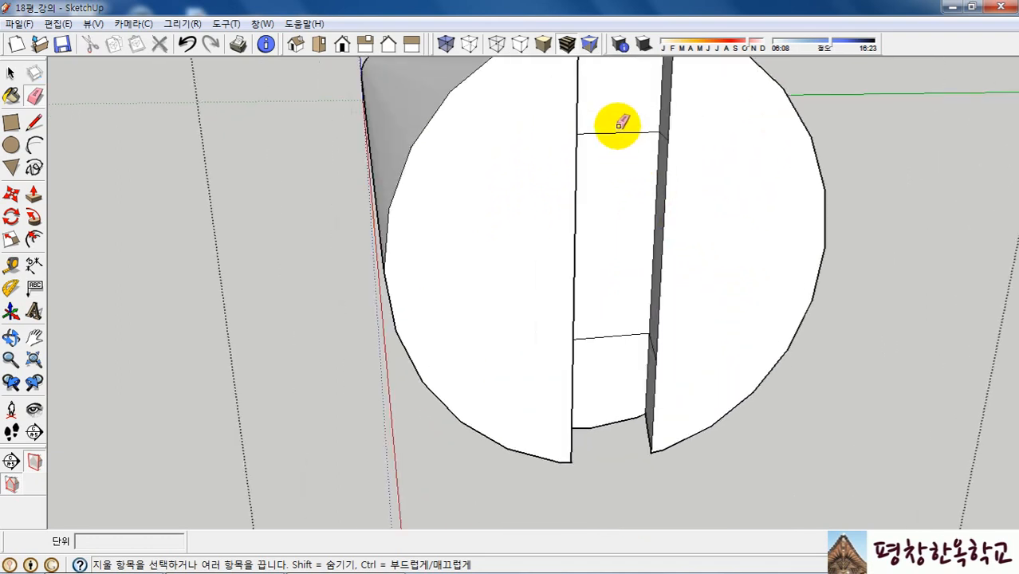
pyautogui.moveTo(614, 127); pyautogui.dragTo(626, 331)
pyautogui.moveTo(626, 332); pyautogui.dragTo(739, 257, button='middle')
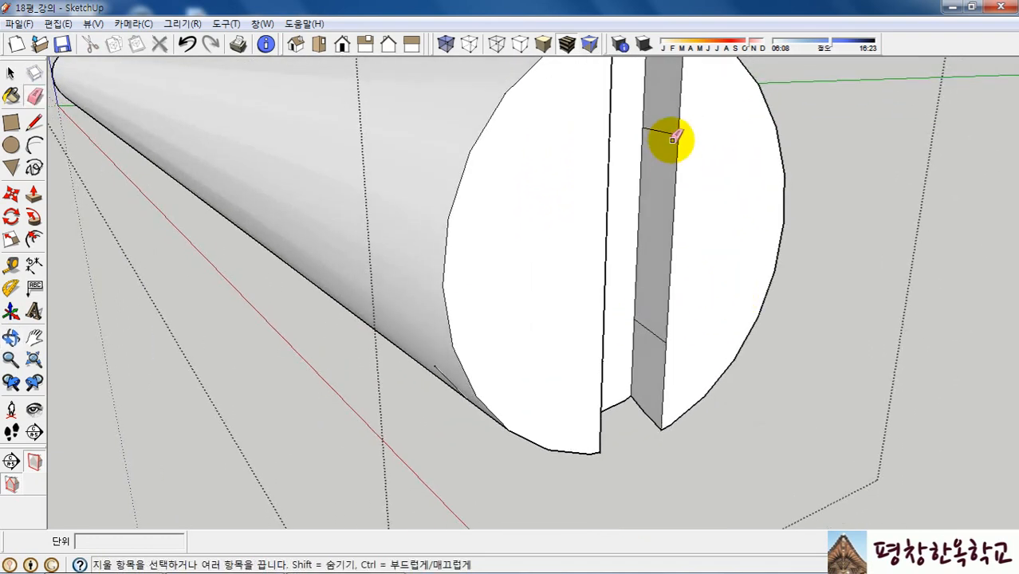
pyautogui.click(668, 130)
pyautogui.click(657, 333)
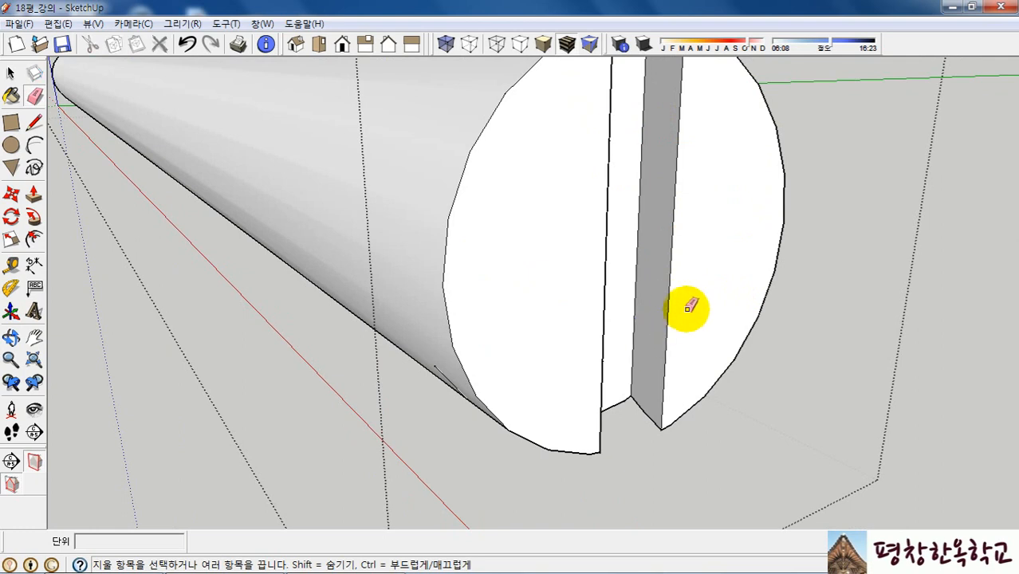
pyautogui.moveTo(689, 303)
pyautogui.mouseDown(button='middle')
pyautogui.moveTo(476, 302)
pyautogui.moveTo(369, 258)
pyautogui.mouseUp(button='middle')
pyautogui.click(435, 106)
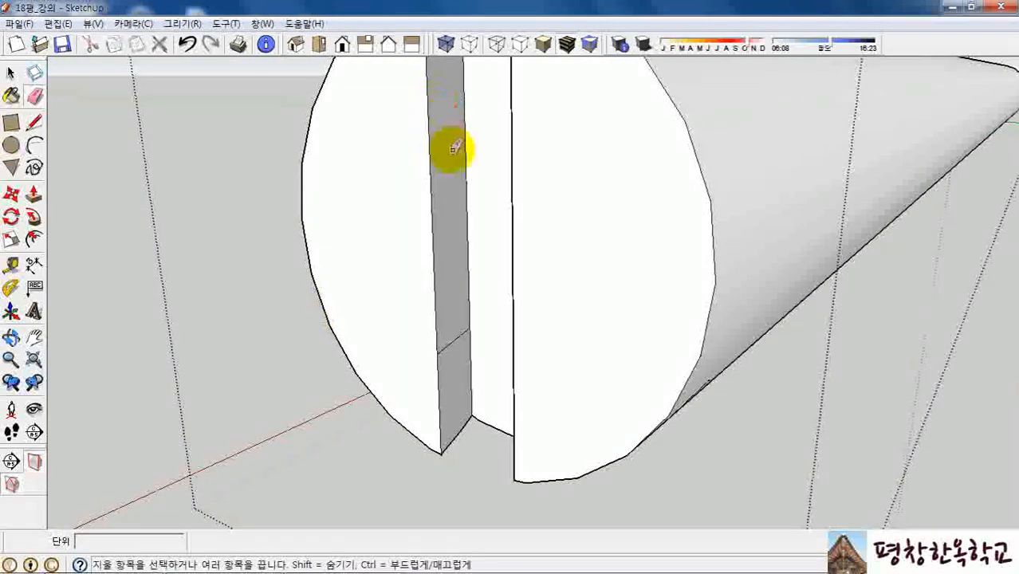
pyautogui.moveTo(416, 326)
pyautogui.mouseDown(button='middle')
pyautogui.moveTo(860, 295)
pyautogui.moveTo(723, 250)
pyautogui.mouseUp(button='middle')
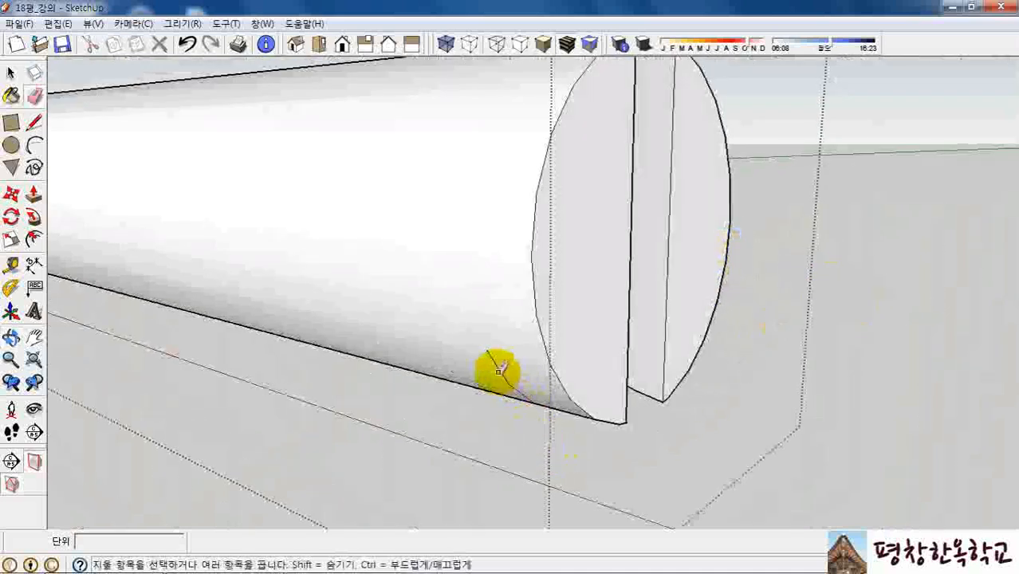
pyautogui.scroll(-5, 535, 326)
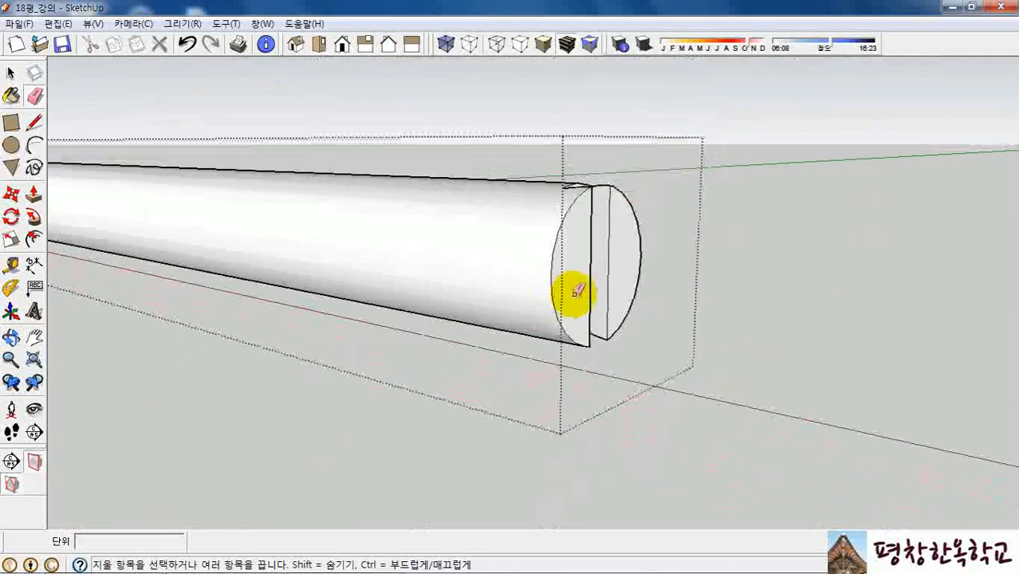
pyautogui.press('space')
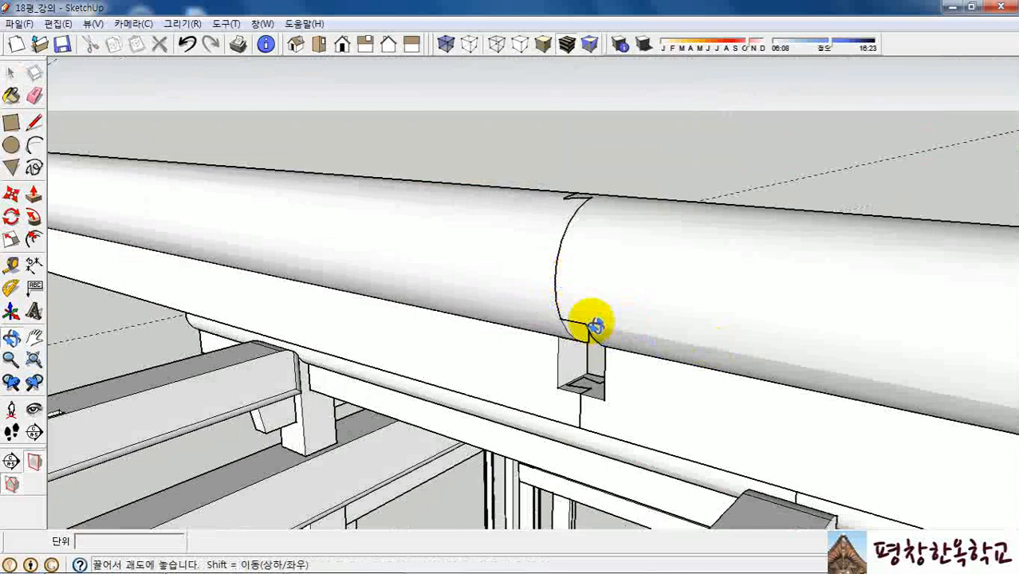
# Step: Open the squared beam under the round beam for editing and push its notched end ledge in 20 to cut it off
pyautogui.moveTo(592, 325); pyautogui.dragTo(848, 230, button='middle')
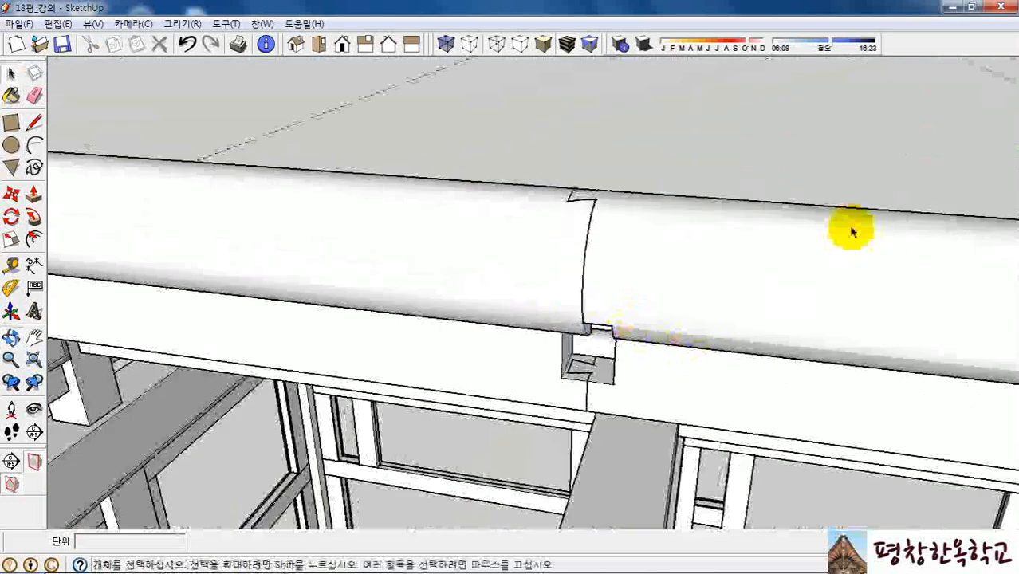
pyautogui.scroll(2, 852, 212)
pyautogui.scroll(-2, 852, 212)
pyautogui.scroll(4, 648, 288)
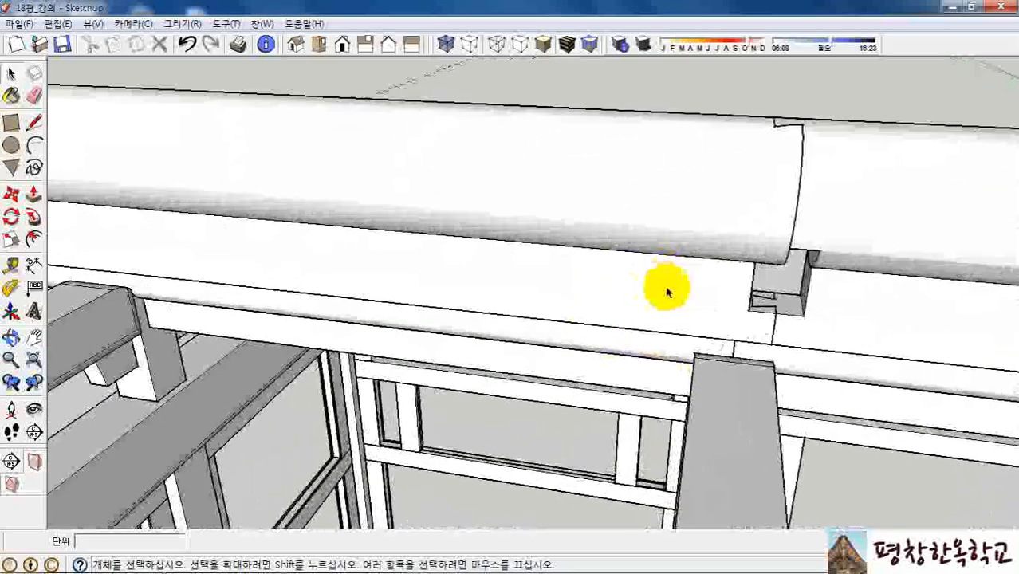
pyautogui.doubleClick(648, 295)
pyautogui.moveTo(838, 255)
pyautogui.mouseDown(button='middle')
pyautogui.moveTo(763, 257)
pyautogui.moveTo(768, 275)
pyautogui.moveTo(705, 309)
pyautogui.moveTo(730, 332)
pyautogui.mouseUp(button='middle')
pyautogui.scroll(5, 767, 283)
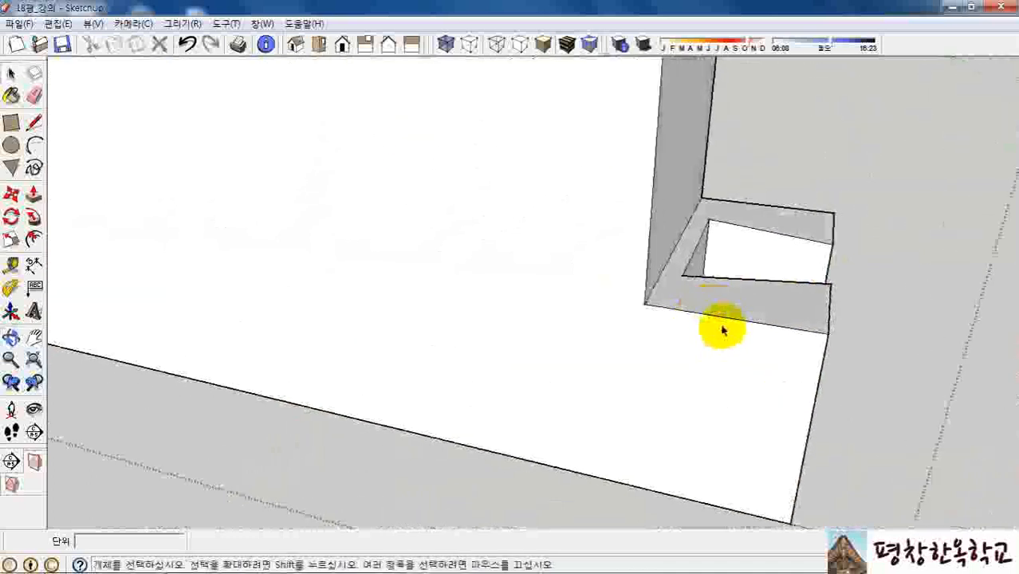
pyautogui.press('p')
pyautogui.moveTo(731, 308); pyautogui.dragTo(715, 498)
pyautogui.scroll(-5, 826, 359)
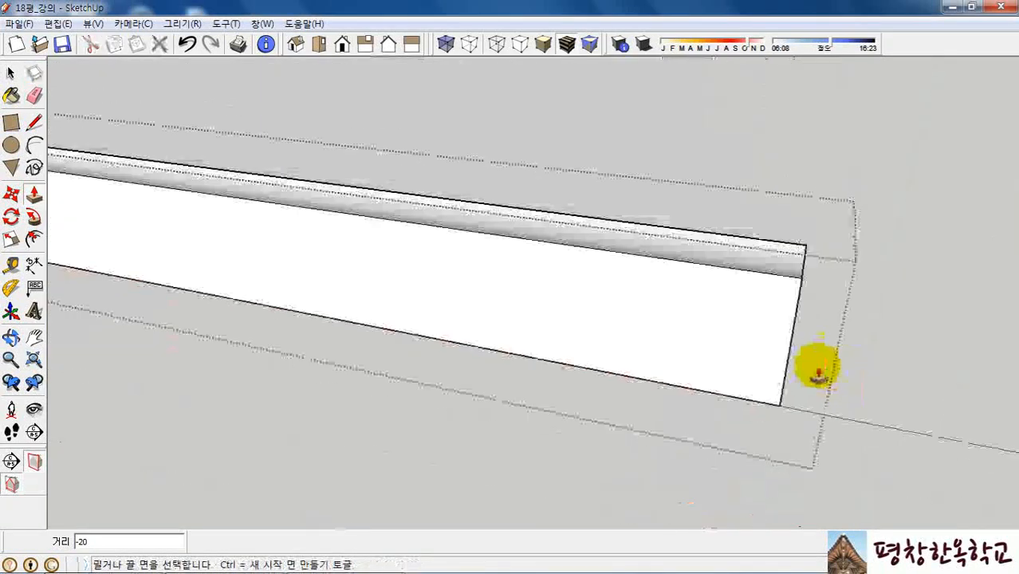
# Step: Fill the notch partway along the squared beam by extruding its floor 30, and erase the leftover arc on the curved surface
pyautogui.scroll(-3, 846, 351)
pyautogui.scroll(5, 431, 263)
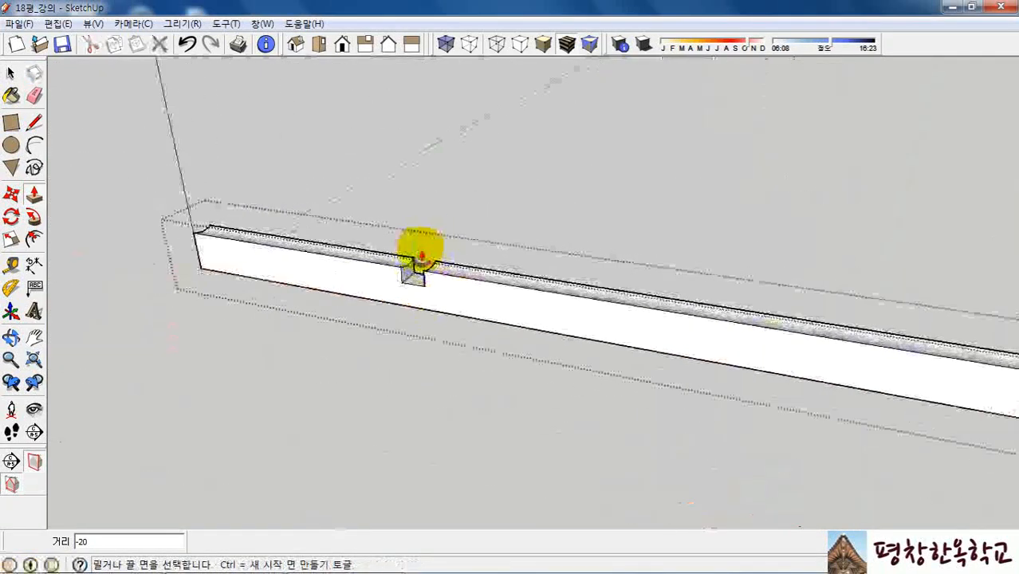
pyautogui.scroll(3, 421, 254)
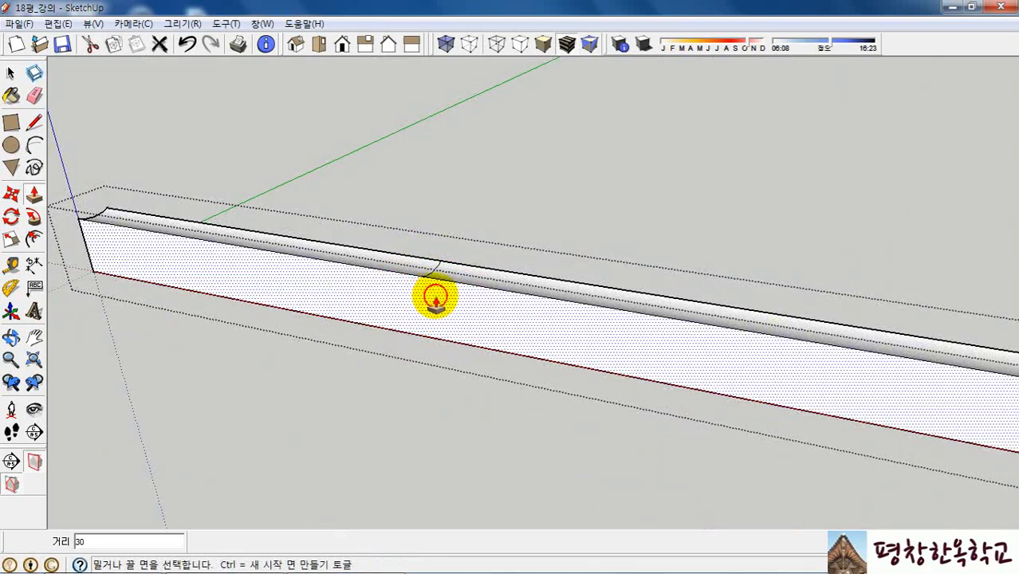
pyautogui.moveTo(432, 296); pyautogui.dragTo(499, 381, button='middle')
pyautogui.press('e')
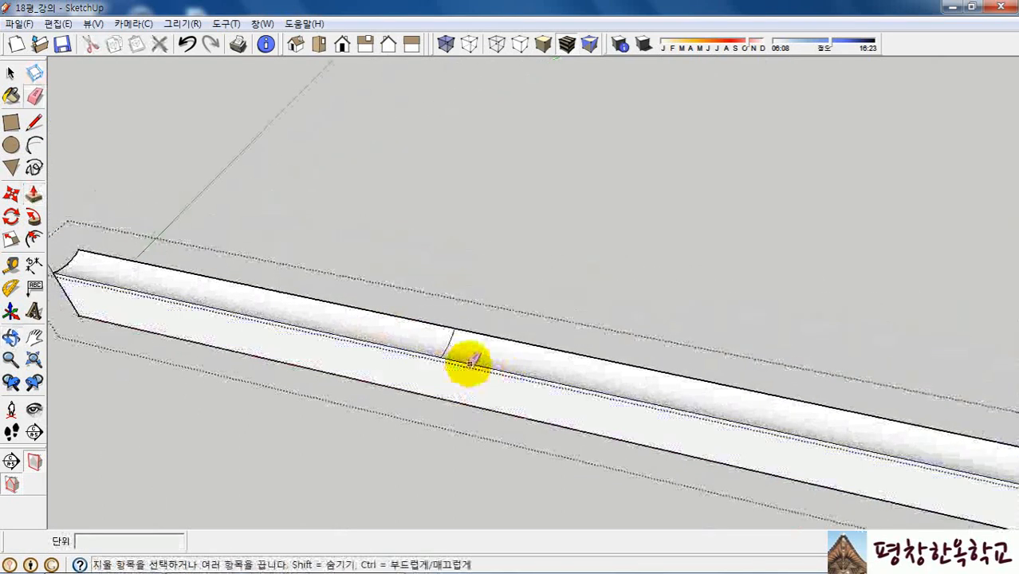
pyautogui.scroll(5, 467, 360)
pyautogui.moveTo(454, 287); pyautogui.dragTo(455, 293)
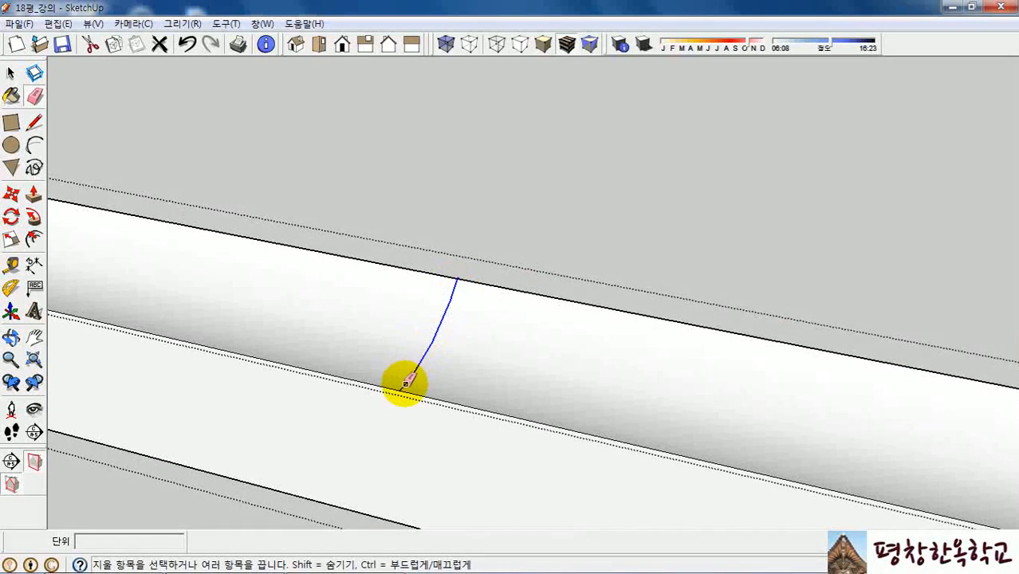
pyautogui.moveTo(406, 384); pyautogui.dragTo(406, 384)
pyautogui.moveTo(518, 386); pyautogui.dragTo(494, 361, button='middle')
pyautogui.scroll(-3, 311, 292)
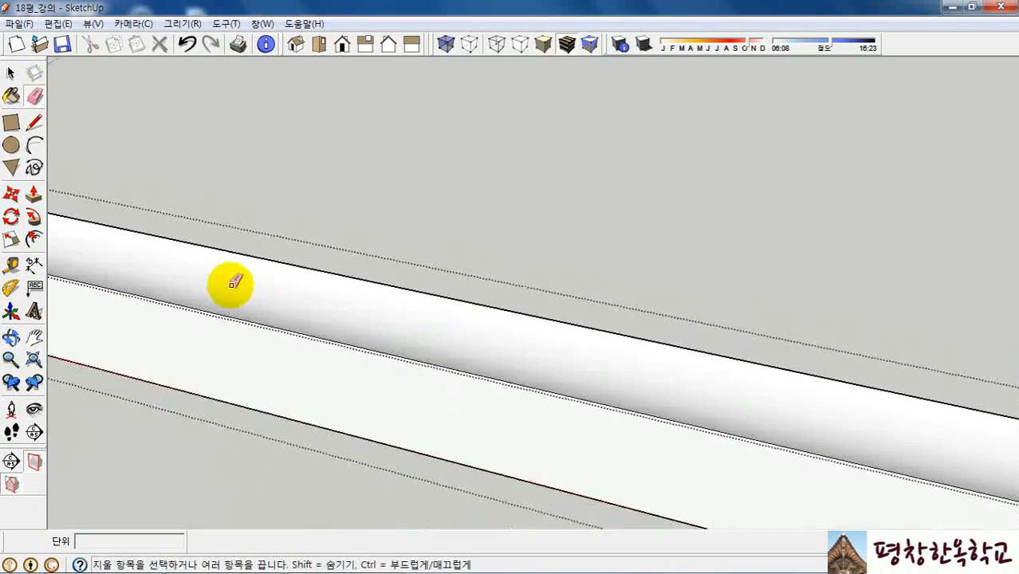
# Step: Place a guide line 20 in from the beam's end edge on its flat face
pyautogui.scroll(-8, 230, 283)
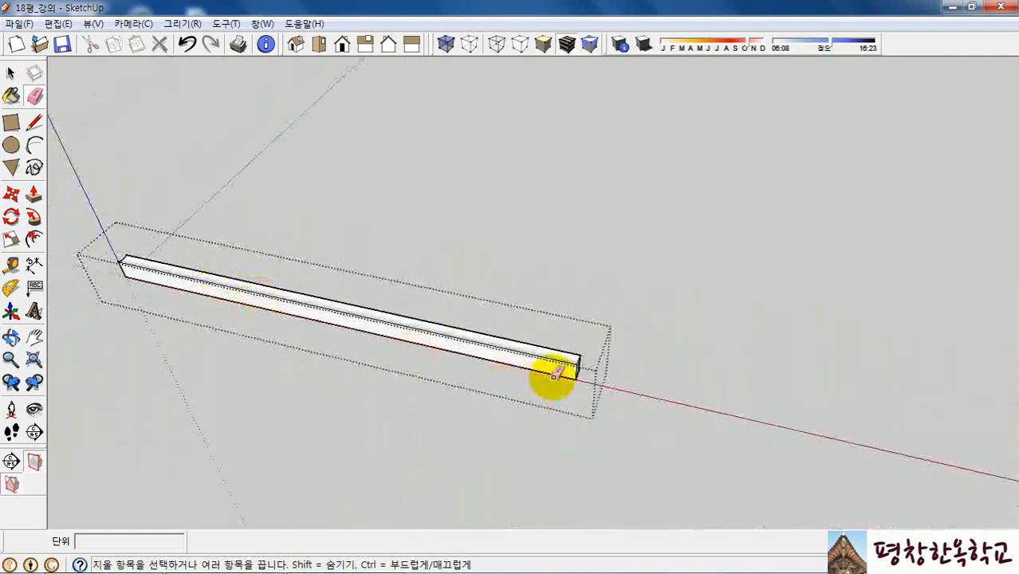
pyautogui.scroll(3, 554, 375)
pyautogui.moveTo(626, 353)
pyautogui.mouseDown(button='middle')
pyautogui.moveTo(597, 301)
pyautogui.moveTo(613, 142)
pyautogui.moveTo(569, 325)
pyautogui.moveTo(575, 278)
pyautogui.moveTo(562, 195)
pyautogui.moveTo(607, 273)
pyautogui.mouseUp(button='middle')
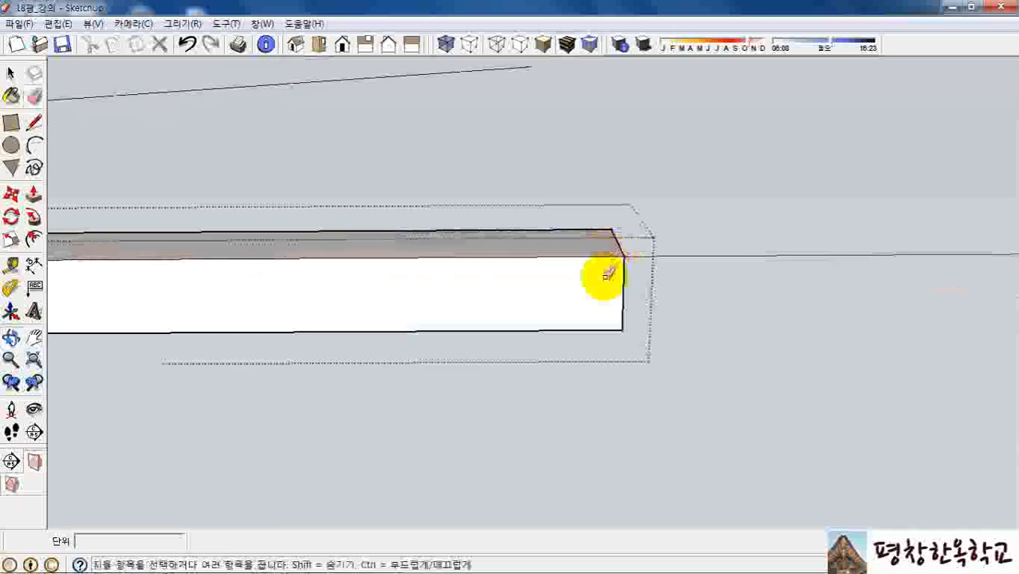
pyautogui.scroll(3, 606, 273)
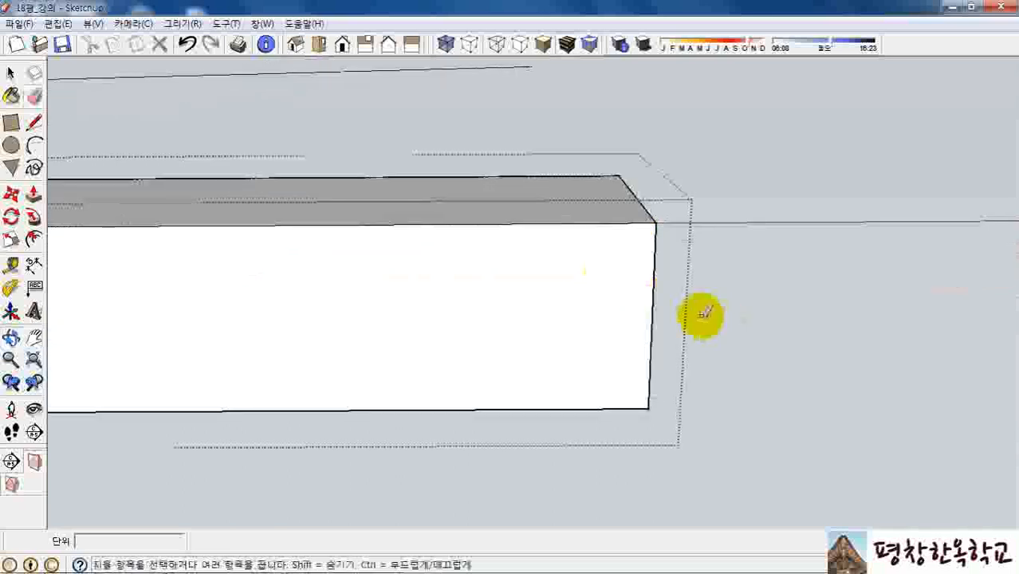
pyautogui.press('t')
pyautogui.scroll(2, 649, 267)
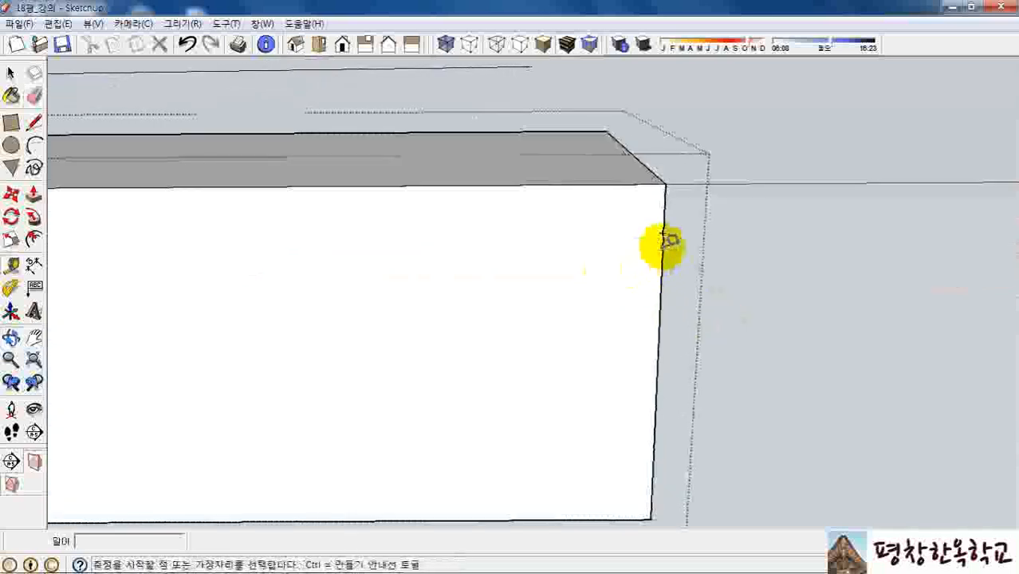
pyautogui.click(663, 246)
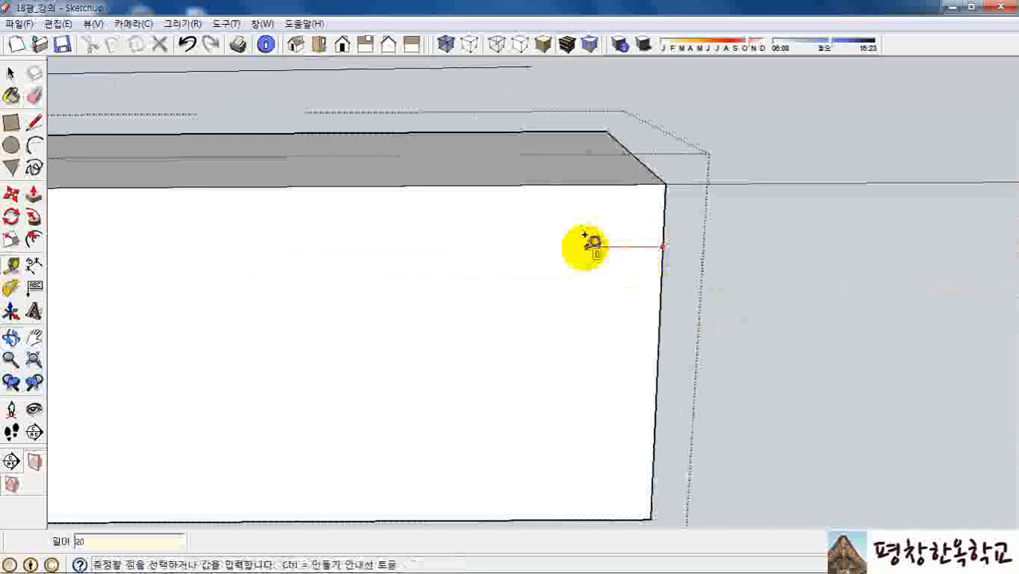
pyautogui.press('Return')
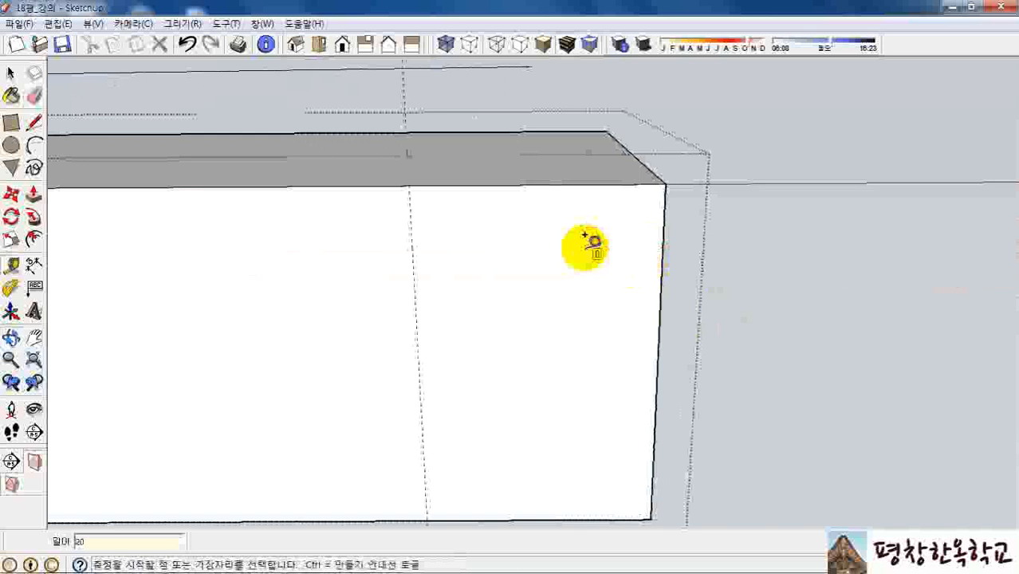
# Step: Place guide lines 5 inside both long edges of the face at the beam's end
pyautogui.click(582, 183)
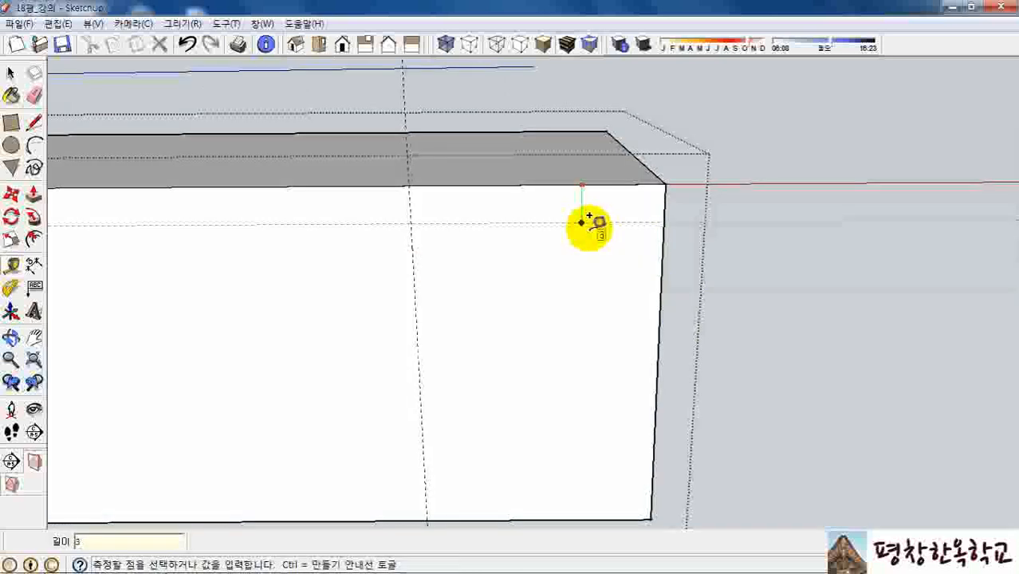
pyautogui.write('3')
pyautogui.press('Return')
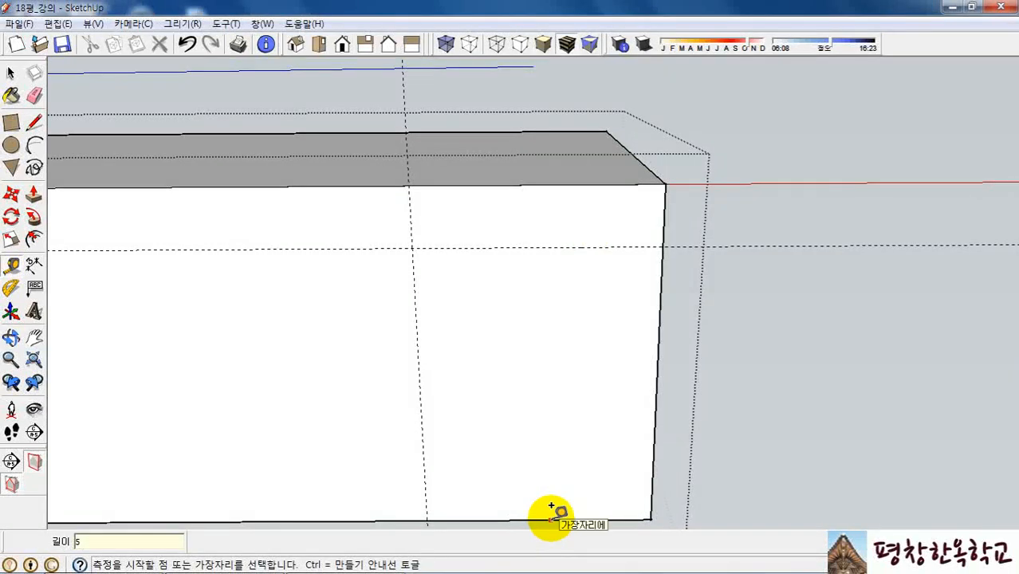
pyautogui.click(552, 519)
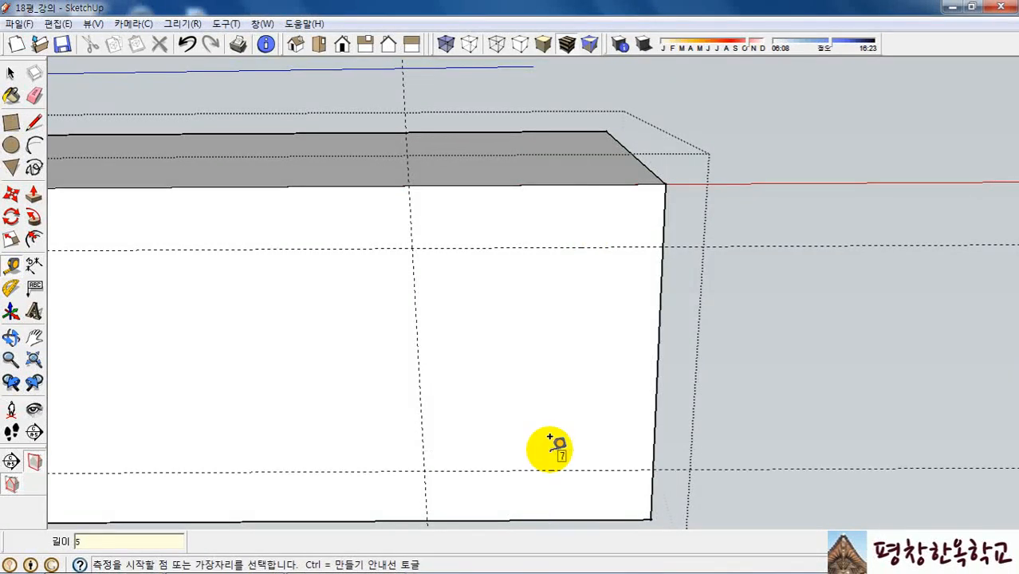
pyautogui.moveTo(595, 433); pyautogui.dragTo(597, 354, button='middle')
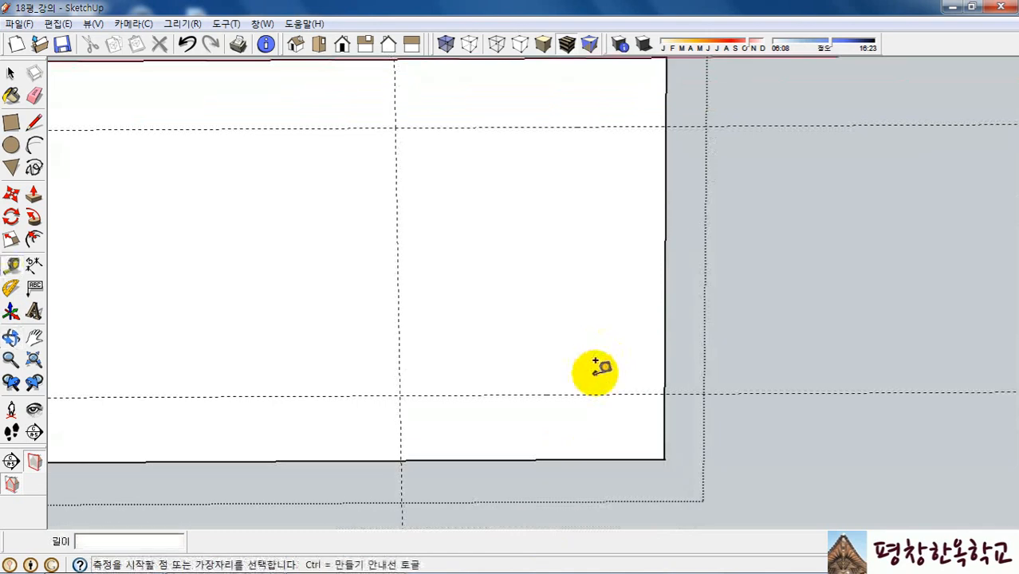
pyautogui.scroll(-1, 569, 444)
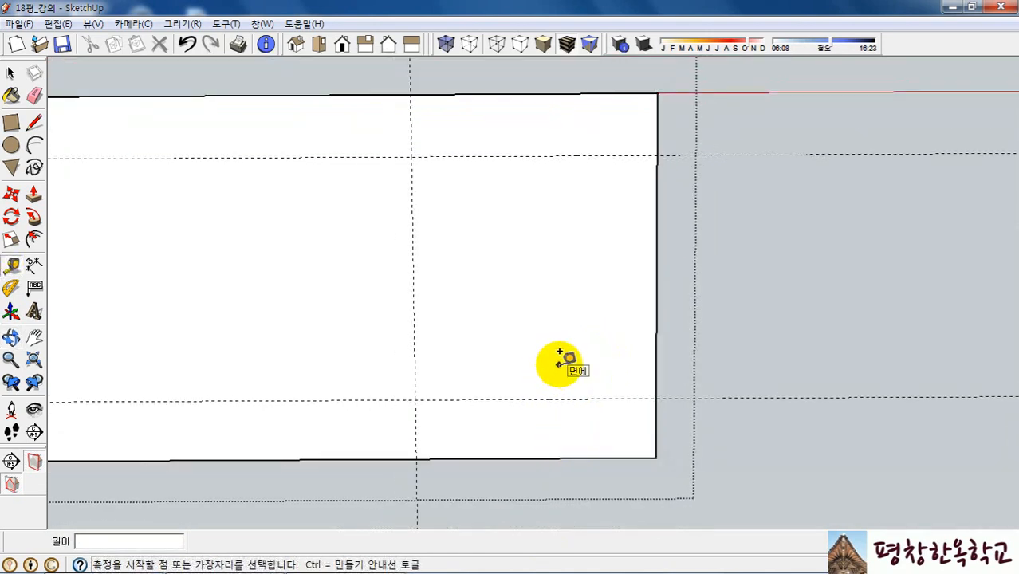
# Step: Draw the dovetail outline with short lines along the crosswise guide and diagonals from the guide intersections to the end corners
pyautogui.press('l')
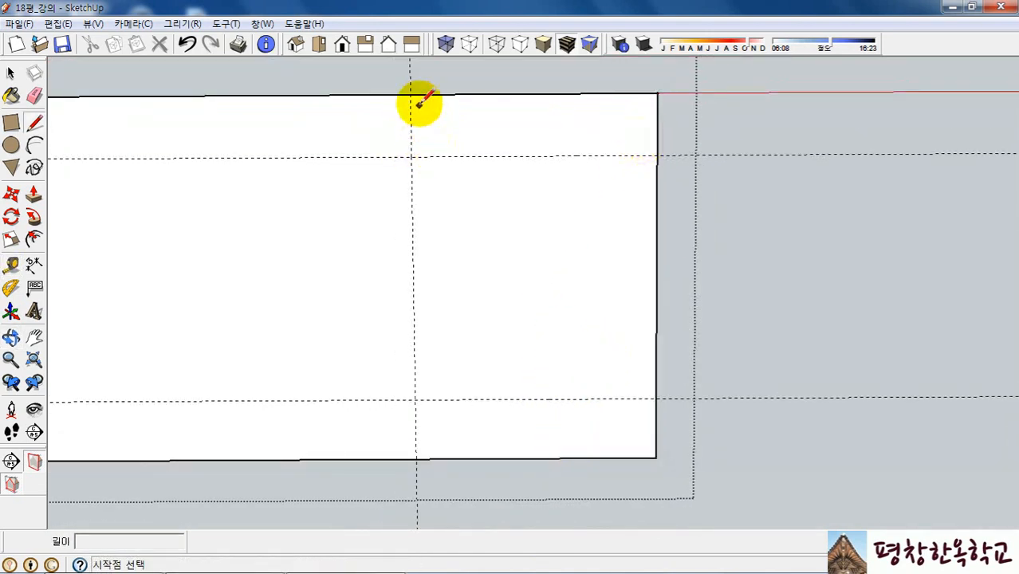
pyautogui.click(412, 156)
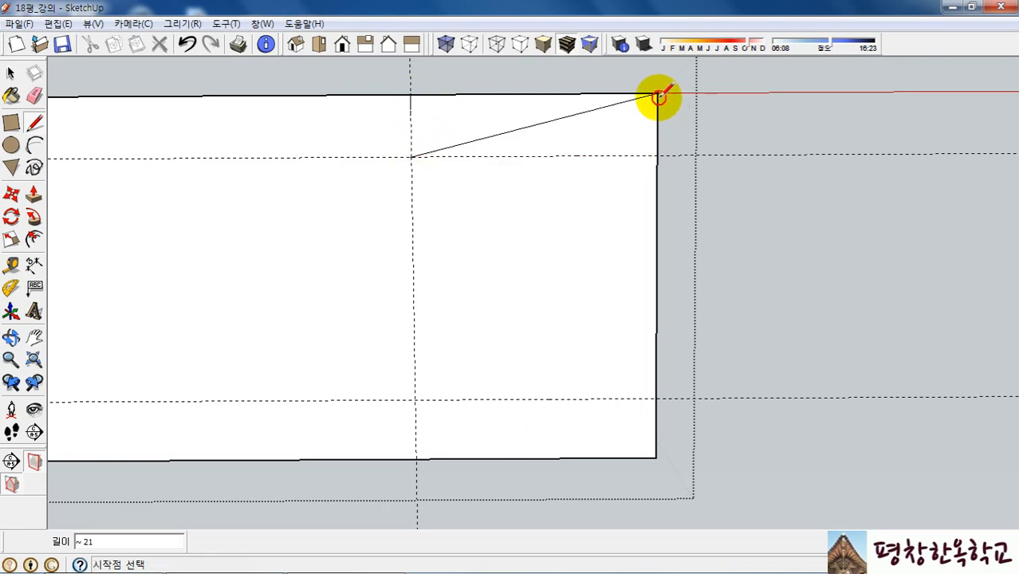
pyautogui.click(658, 95)
pyautogui.click(415, 458)
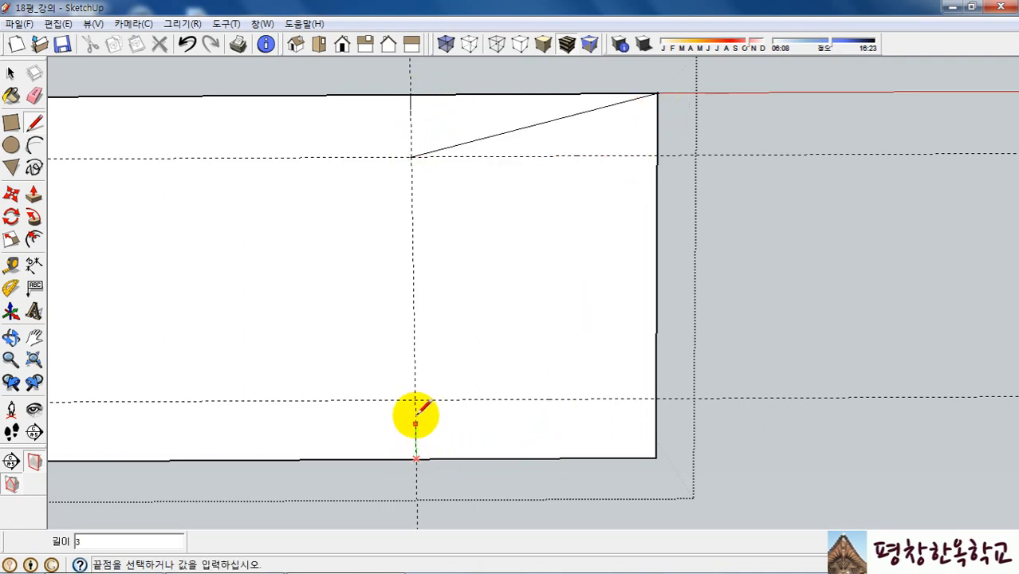
pyautogui.click(414, 399)
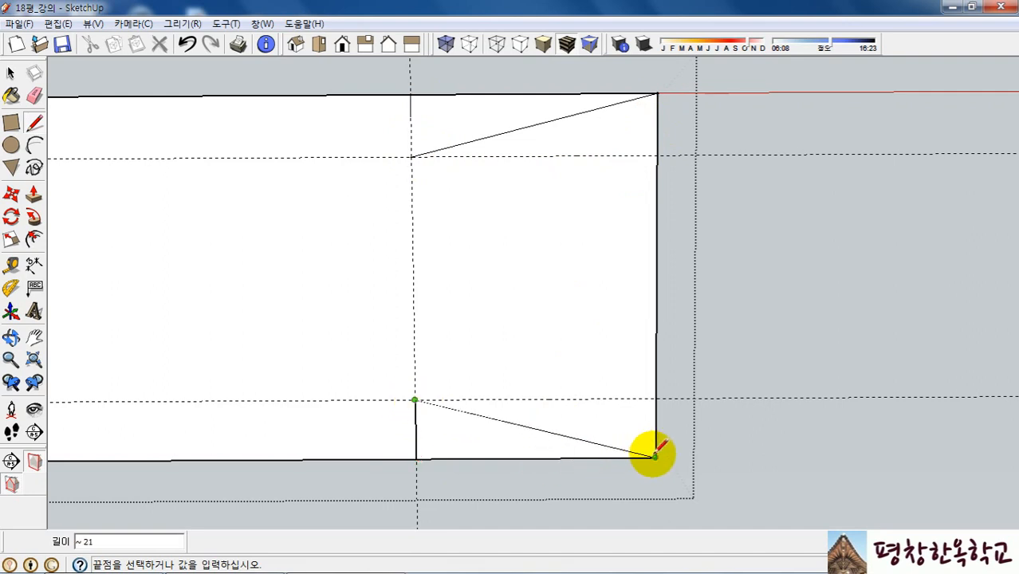
# Step: Push the first triangle beside the dovetail outline in 50 so it cuts through the beam
pyautogui.moveTo(596, 341); pyautogui.dragTo(603, 467, button='middle')
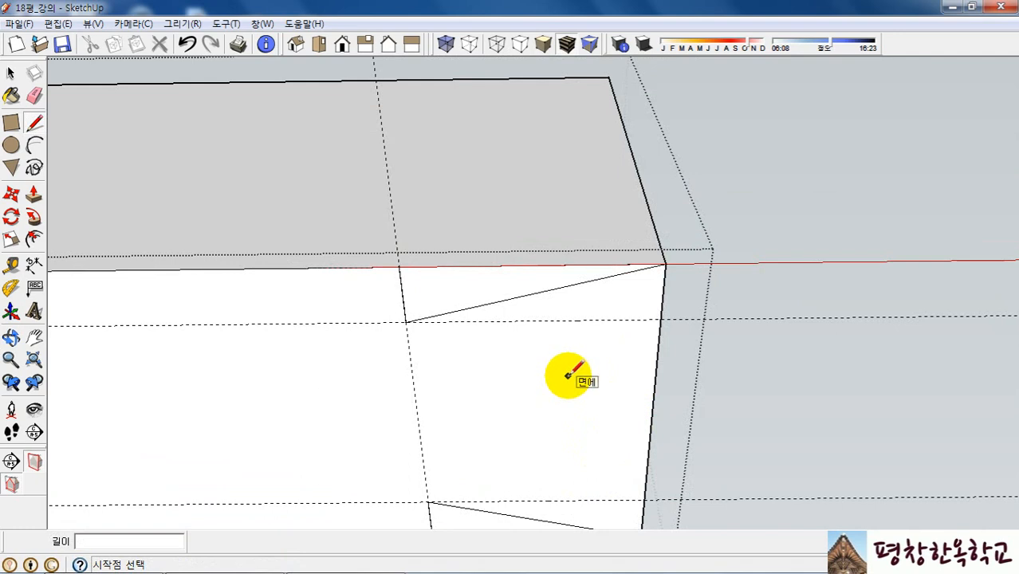
pyautogui.press('p')
pyautogui.moveTo(484, 289); pyautogui.dragTo(453, 200)
pyautogui.moveTo(453, 200); pyautogui.dragTo(438, 348, button='middle')
pyautogui.scroll(-1, 469, 264)
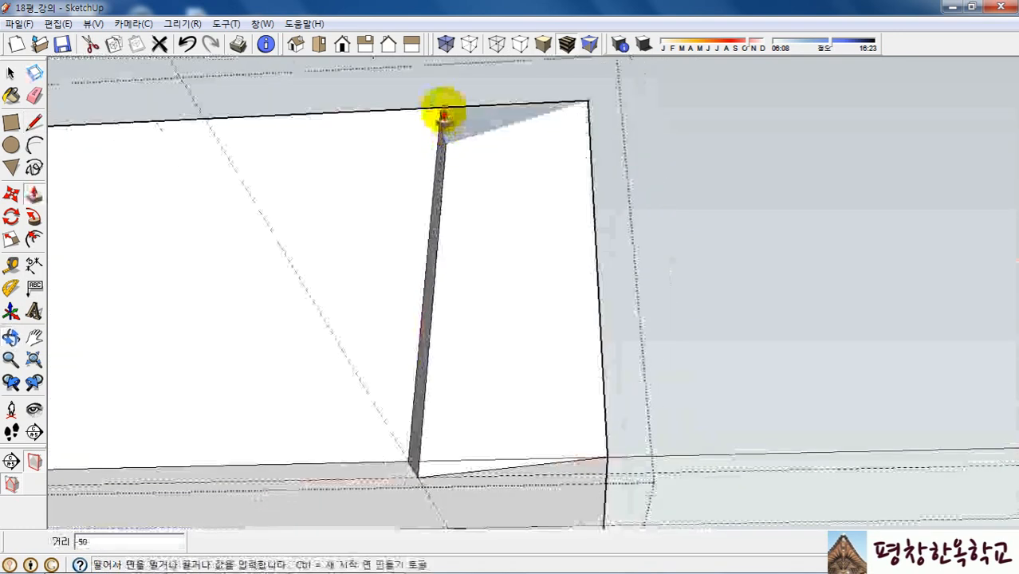
pyautogui.click(444, 117)
# Step: Cut away the second triangle on the opposite side of the dovetail to the same depth and finish editing the beam
pyautogui.moveTo(537, 205); pyautogui.dragTo(496, 441, button='middle')
pyautogui.doubleClick(487, 449)
pyautogui.moveTo(581, 346); pyautogui.dragTo(472, 397, button='middle')
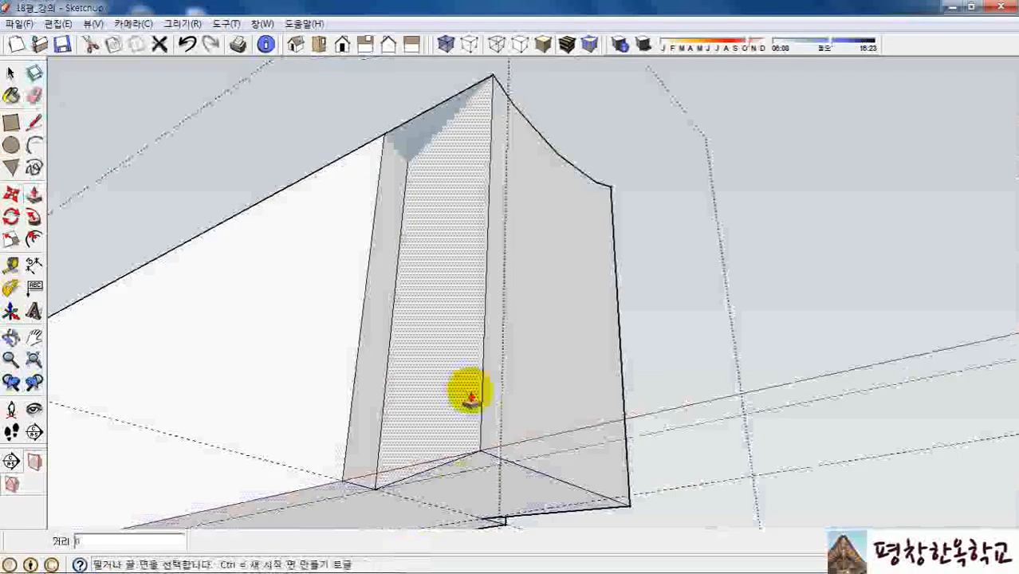
pyautogui.moveTo(468, 269); pyautogui.dragTo(596, 255, button='middle')
pyautogui.scroll(-2, 596, 255)
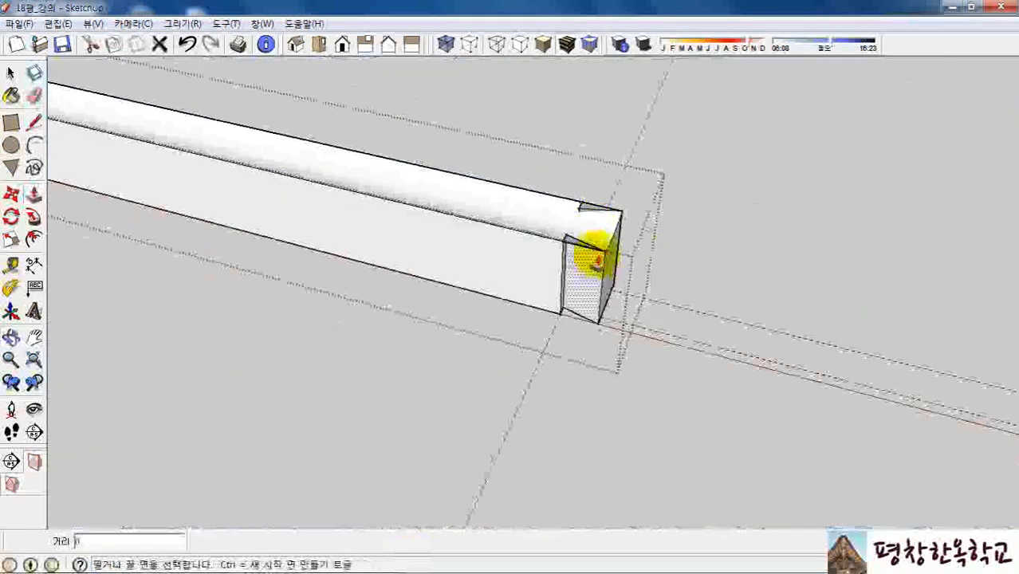
pyautogui.scroll(3, 598, 226)
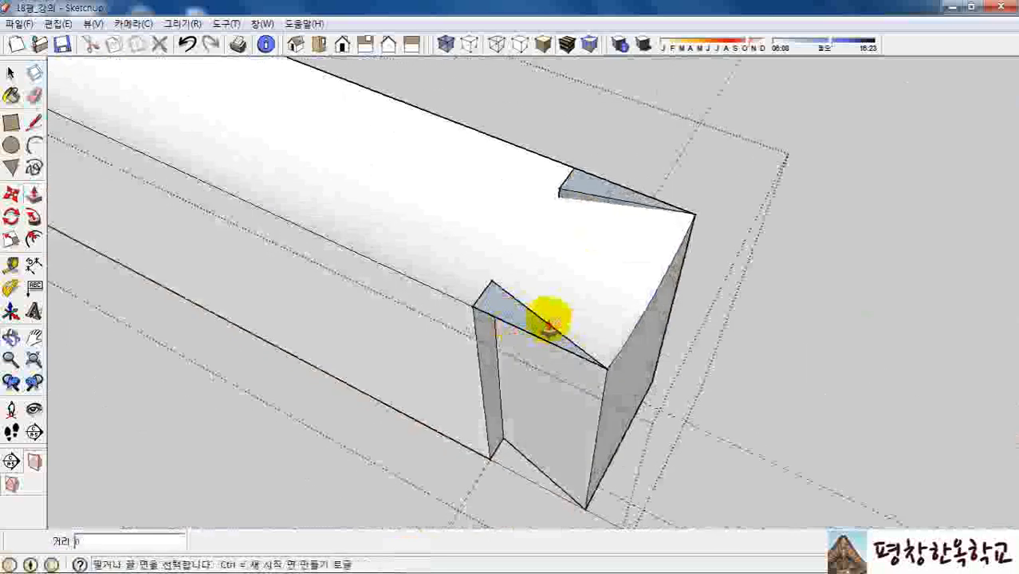
pyautogui.press('space')
pyautogui.scroll(-6, 610, 323)
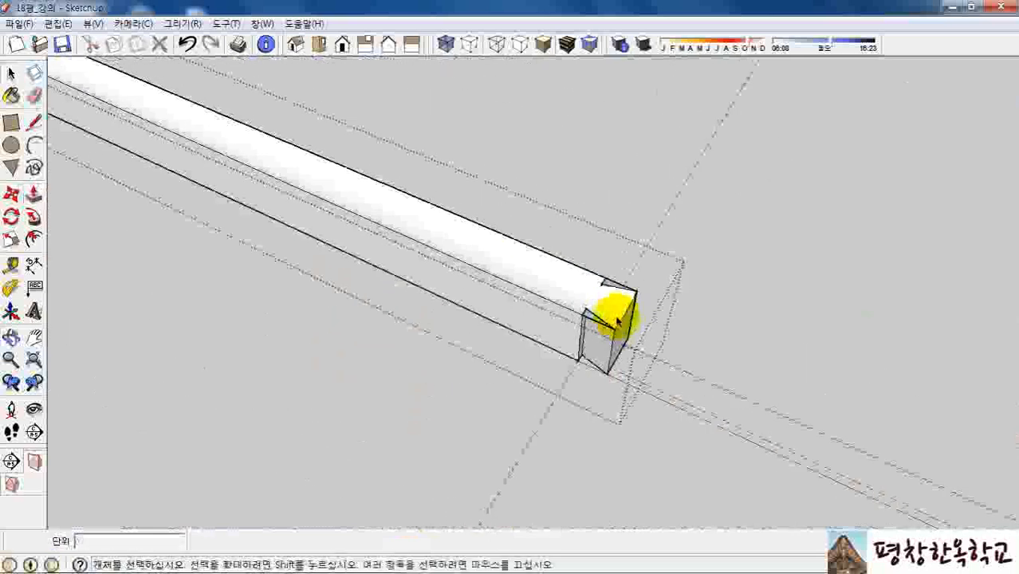
pyautogui.scroll(-3, 610, 321)
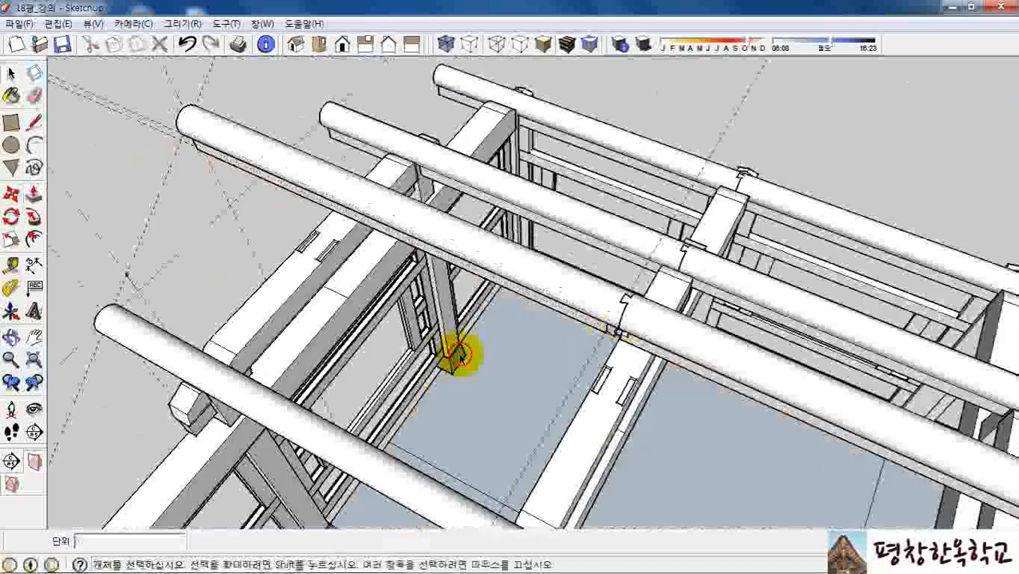
# Step: Hide the round beam lying on top of the dovetailed squared beam
pyautogui.moveTo(644, 281); pyautogui.dragTo(717, 240, button='middle')
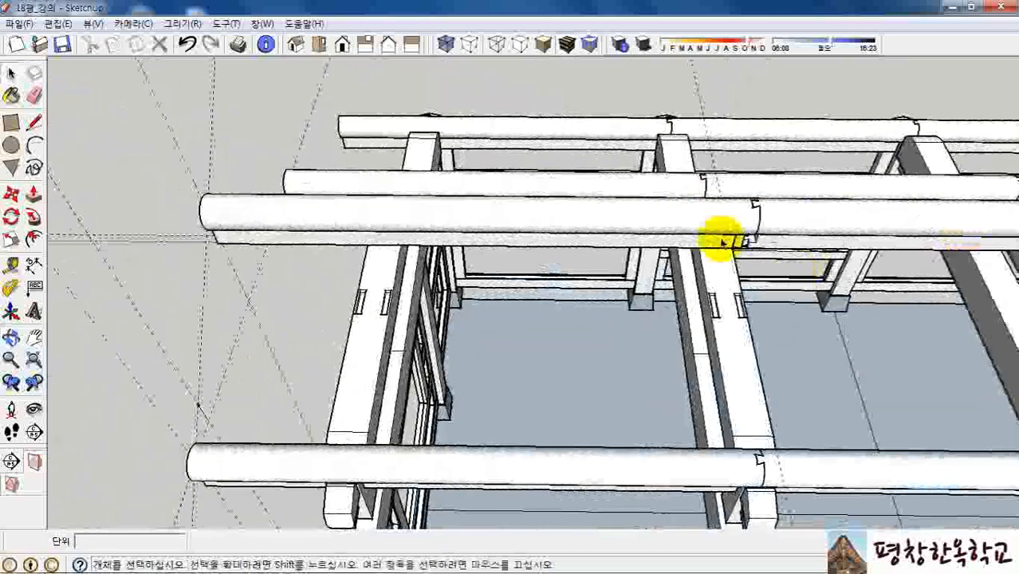
pyautogui.rightClick(653, 220)
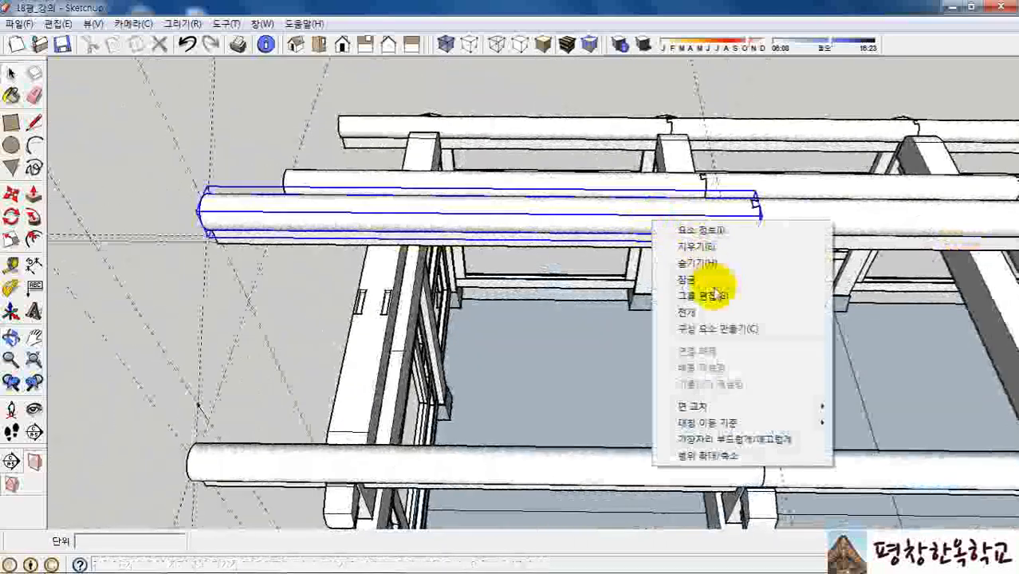
pyautogui.click(720, 266)
# Step: Open the dovetailed squared beam for editing and intersect its concave upper face with the model
pyautogui.scroll(5, 717, 235)
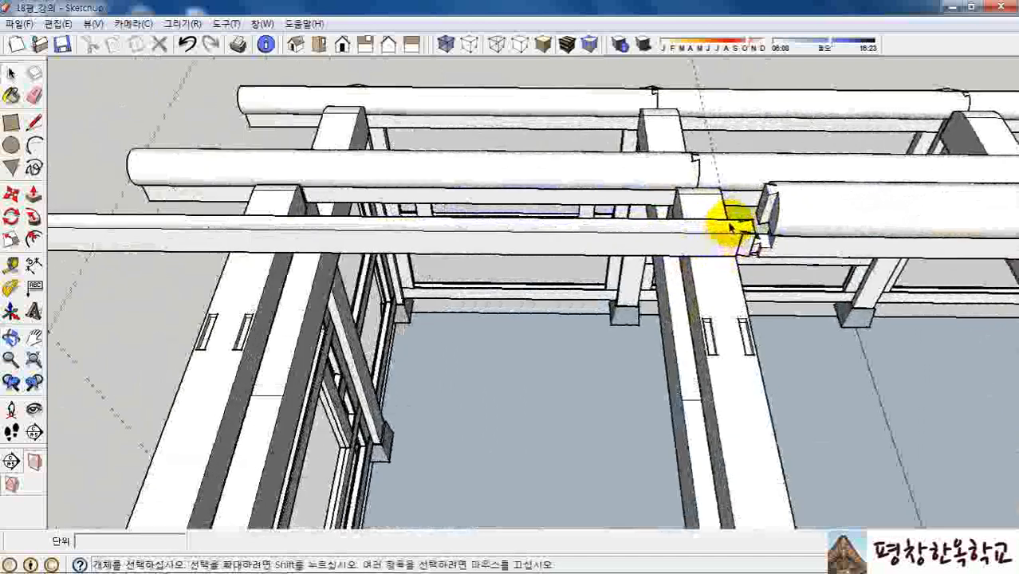
pyautogui.doubleClick(713, 227)
pyautogui.moveTo(713, 227); pyautogui.dragTo(728, 294, button='middle')
pyautogui.scroll(2, 738, 279)
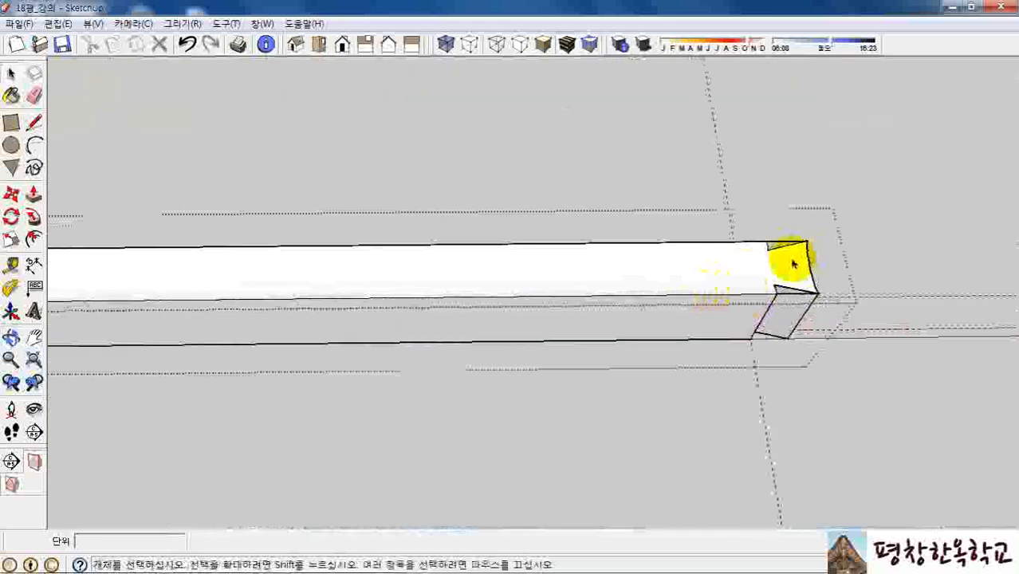
pyautogui.click(771, 268)
pyautogui.rightClick(724, 263)
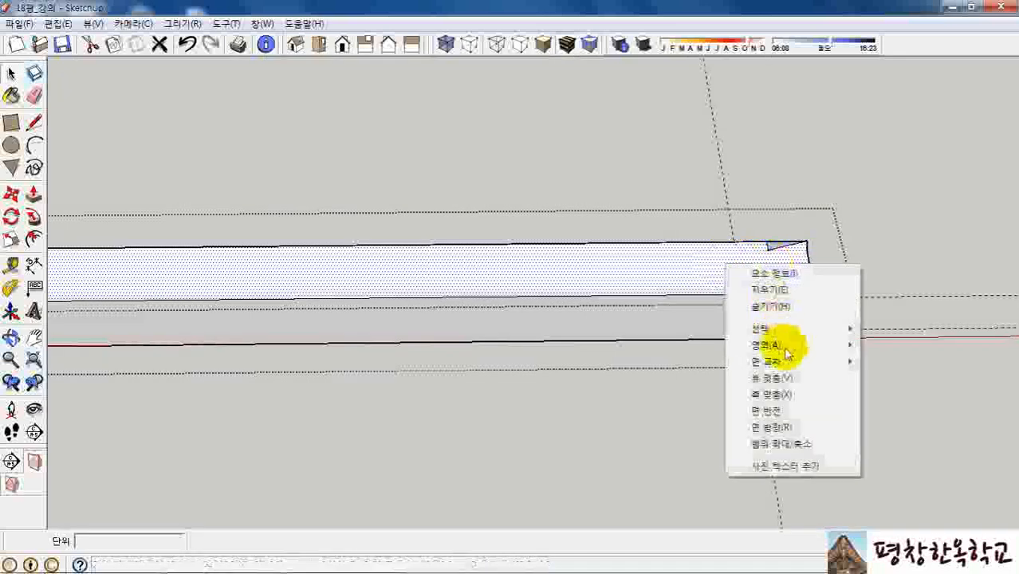
pyautogui.moveTo(788, 364)
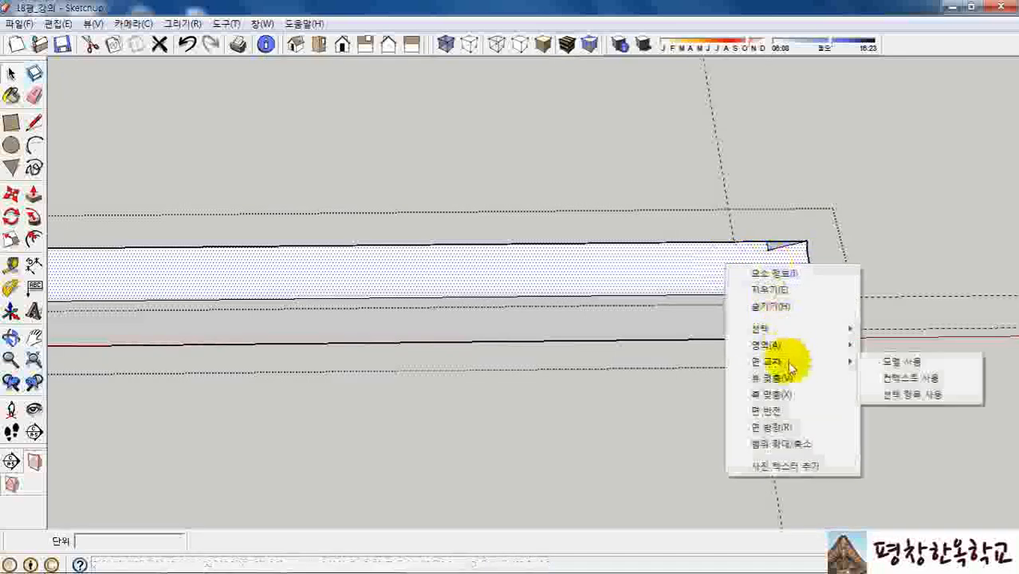
pyautogui.click(921, 365)
# Step: Delete the leftover face pieces and edge closing the first triangular notch on the far side of the dovetail
pyautogui.scroll(5, 798, 259)
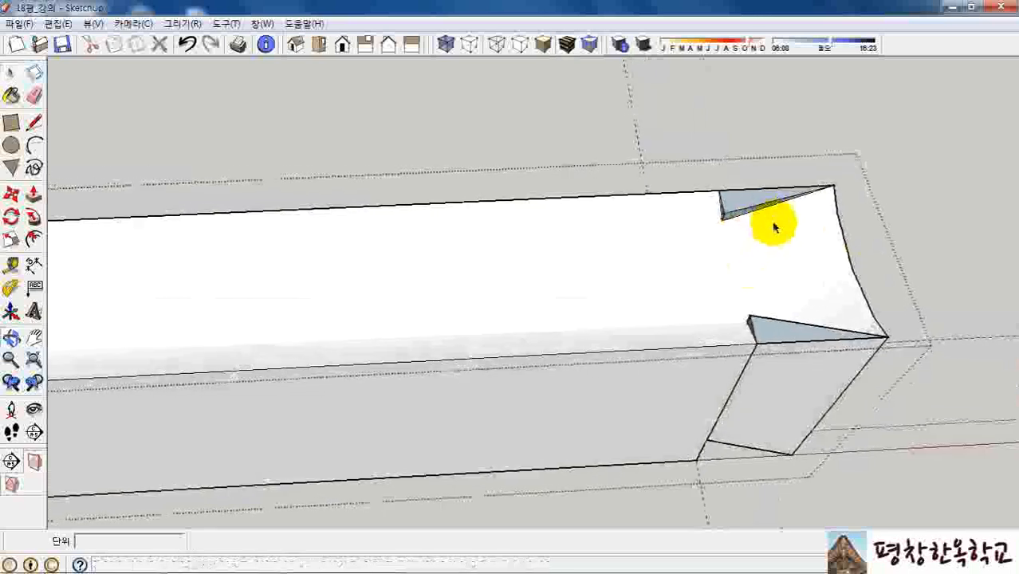
pyautogui.scroll(4, 774, 227)
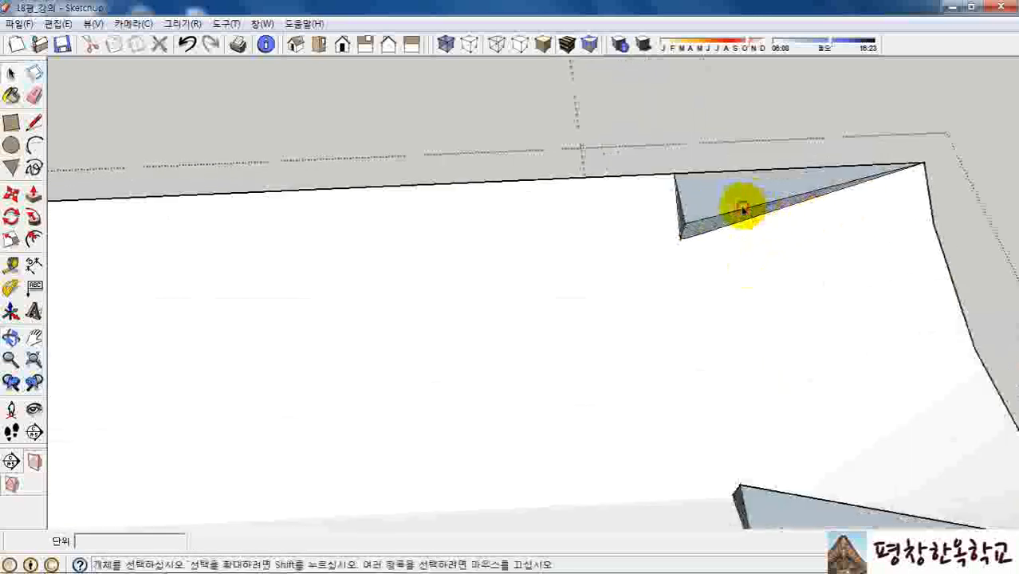
pyautogui.press('Delete')
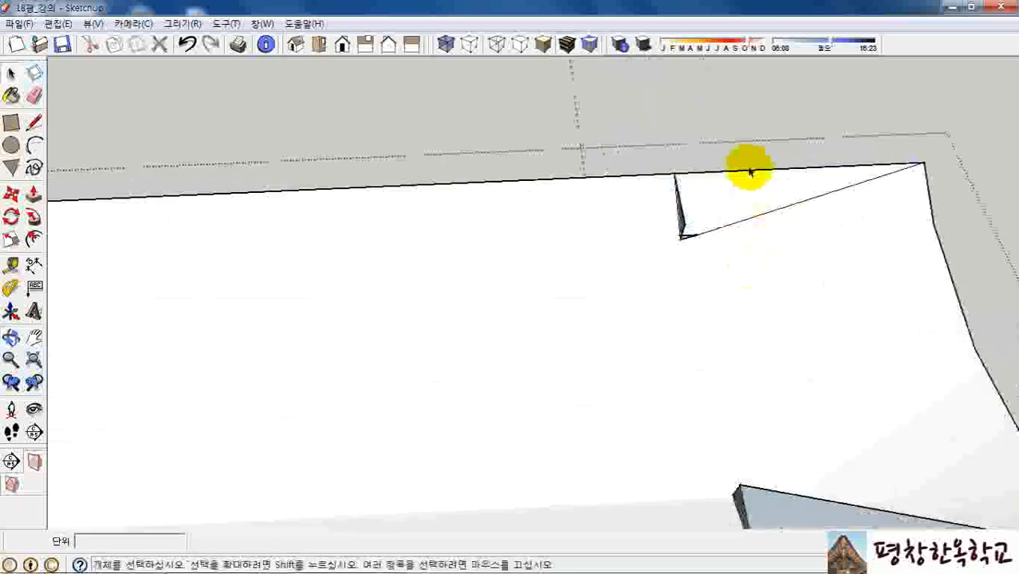
pyautogui.click(744, 179)
pyautogui.click(748, 173)
pyautogui.press('Delete')
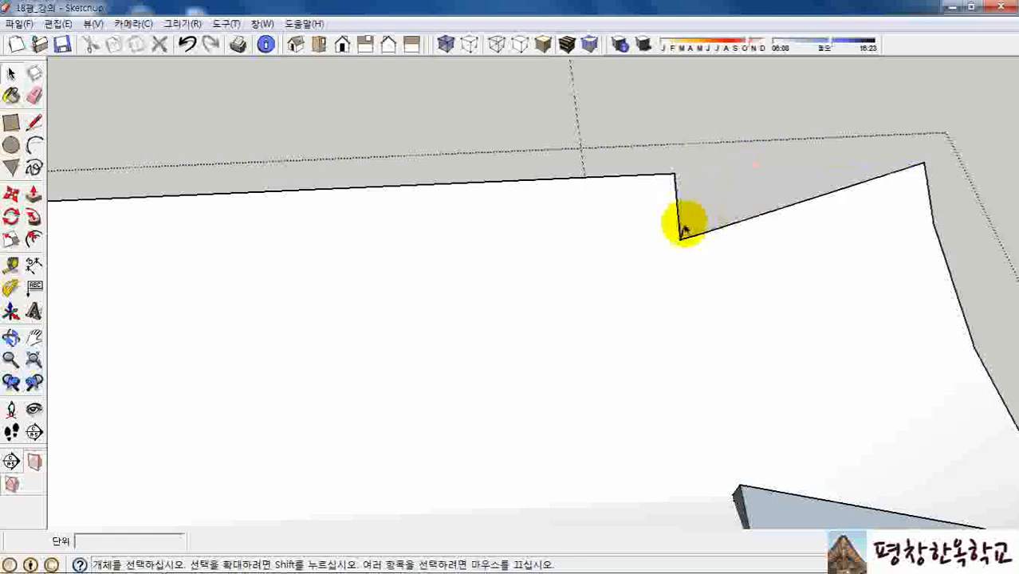
# Step: Delete the leftover face and edges over the second triangular notch on the near side and finish editing the beam
pyautogui.scroll(-5, 690, 231)
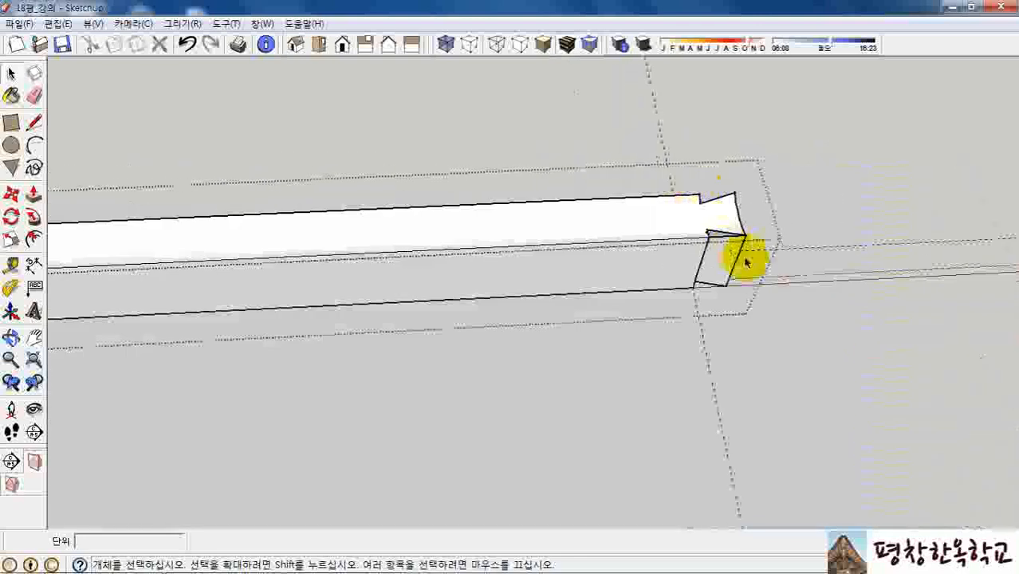
pyautogui.scroll(5, 735, 255)
pyautogui.scroll(2, 722, 233)
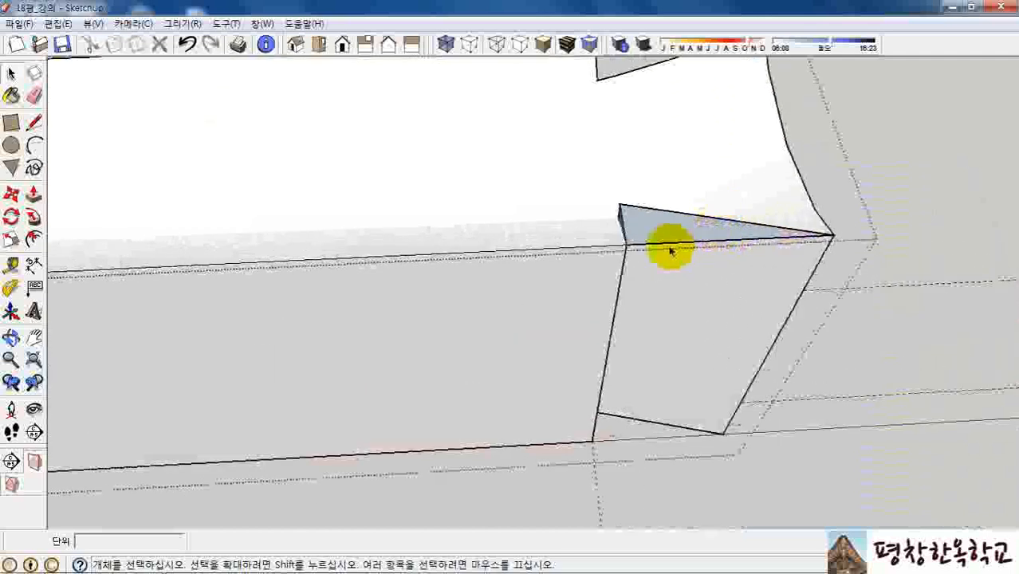
pyautogui.click(644, 232)
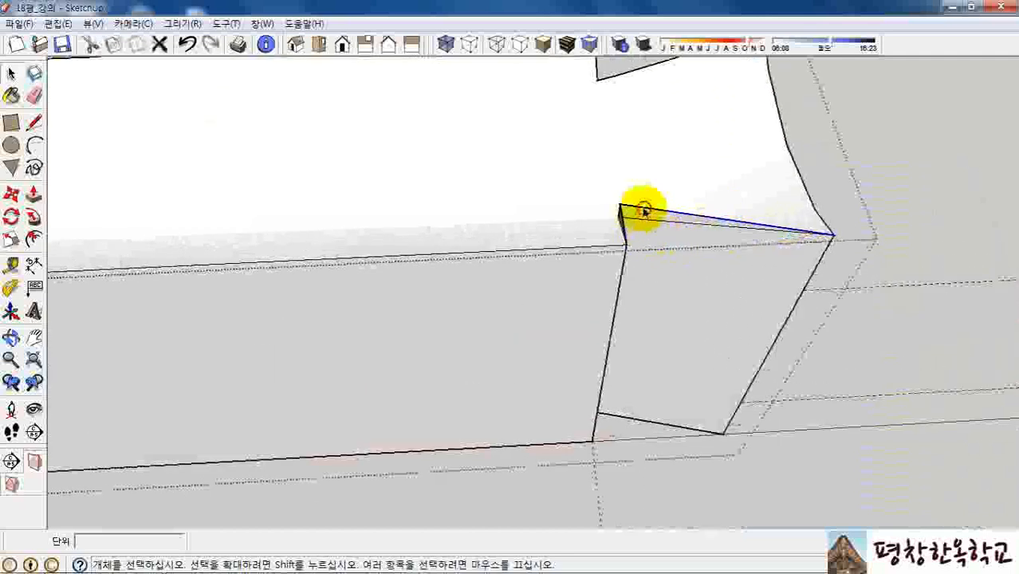
pyautogui.click(621, 219)
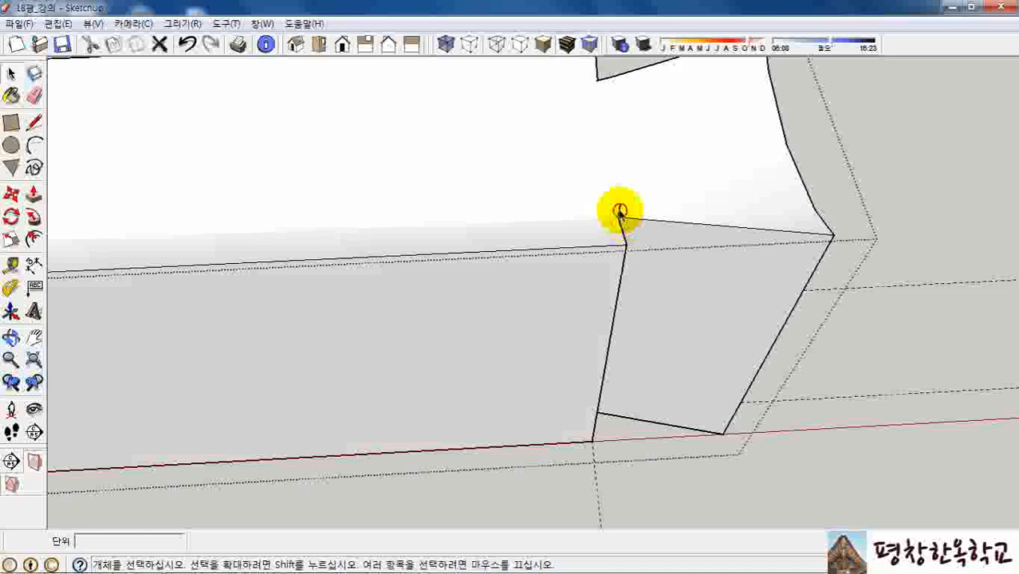
pyautogui.moveTo(620, 212)
pyautogui.mouseDown(button='middle')
pyautogui.moveTo(621, 278)
pyautogui.moveTo(619, 237)
pyautogui.moveTo(550, 155)
pyautogui.moveTo(476, 124)
pyautogui.mouseUp(button='middle')
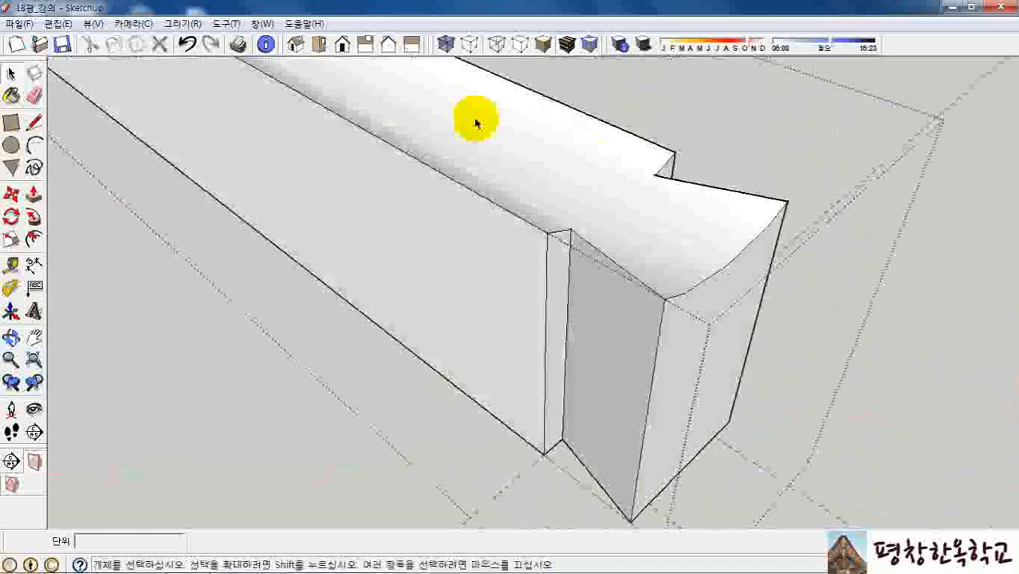
pyautogui.moveTo(672, 223); pyautogui.dragTo(719, 335, button='middle')
pyautogui.click(449, 426)
# Step: Unhide all hidden objects so the round beam is back on the squared beam
pyautogui.scroll(-3, 830, 314)
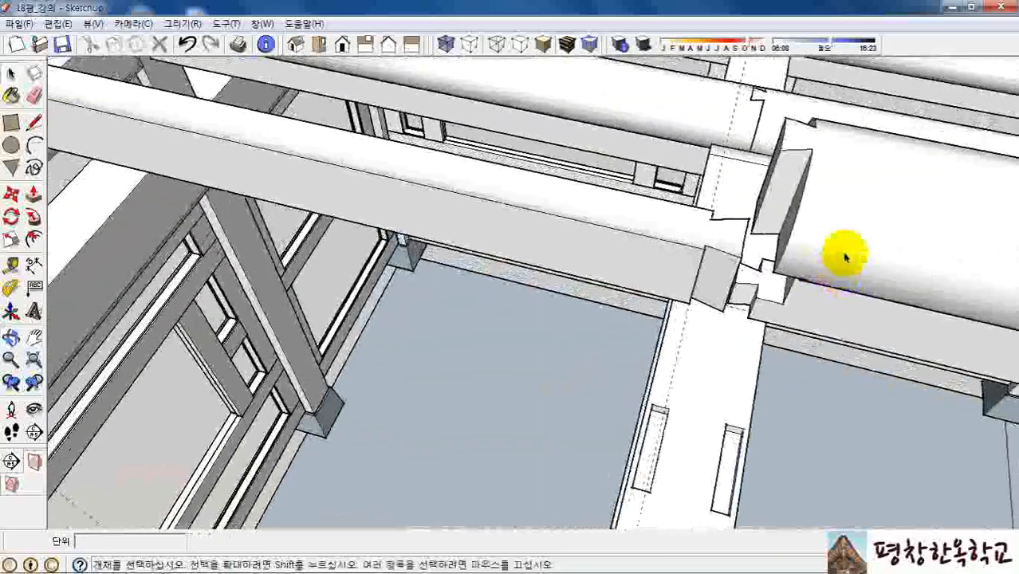
pyautogui.scroll(-5, 845, 257)
pyautogui.moveTo(689, 201)
pyautogui.mouseDown(button='middle')
pyautogui.moveTo(662, 225)
pyautogui.moveTo(806, 257)
pyautogui.mouseUp(button='middle')
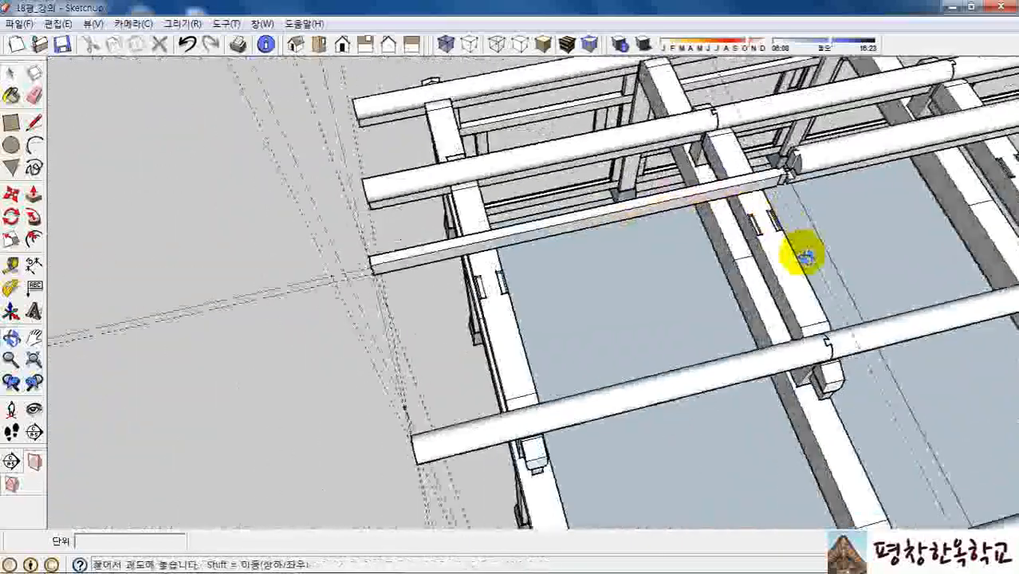
pyautogui.scroll(6, 539, 278)
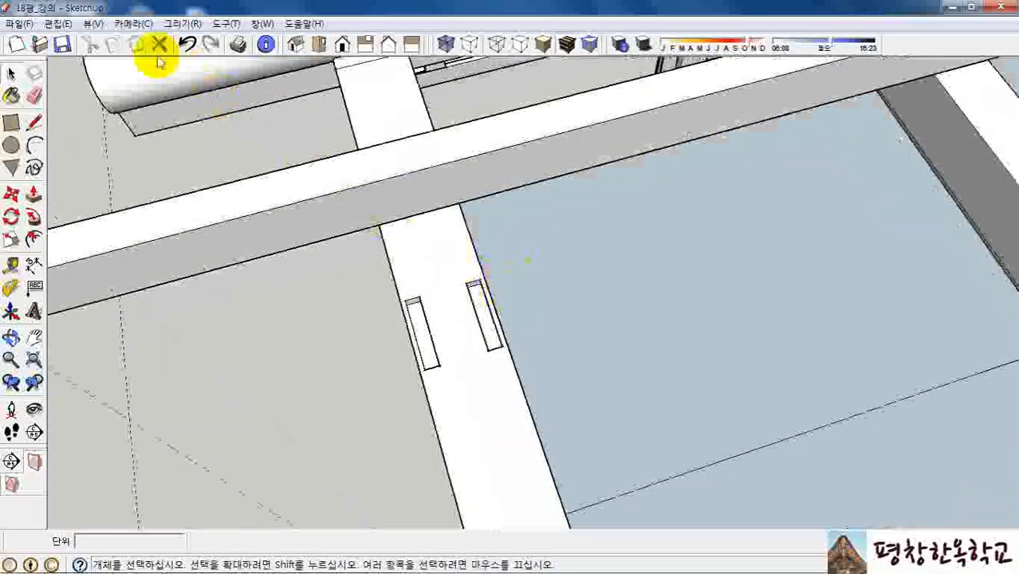
pyautogui.click(58, 23)
pyautogui.moveTo(119, 244)
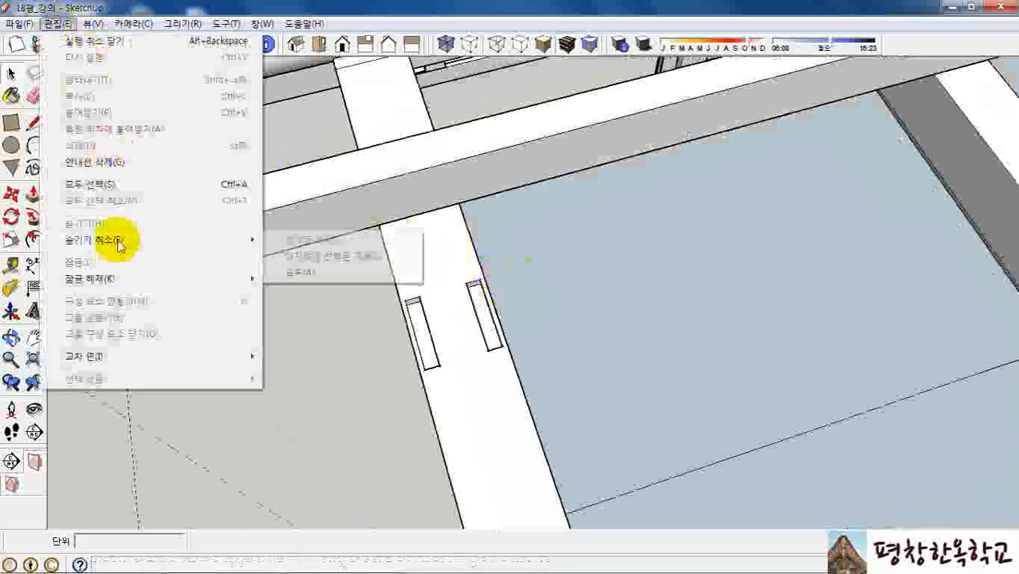
pyautogui.click(310, 277)
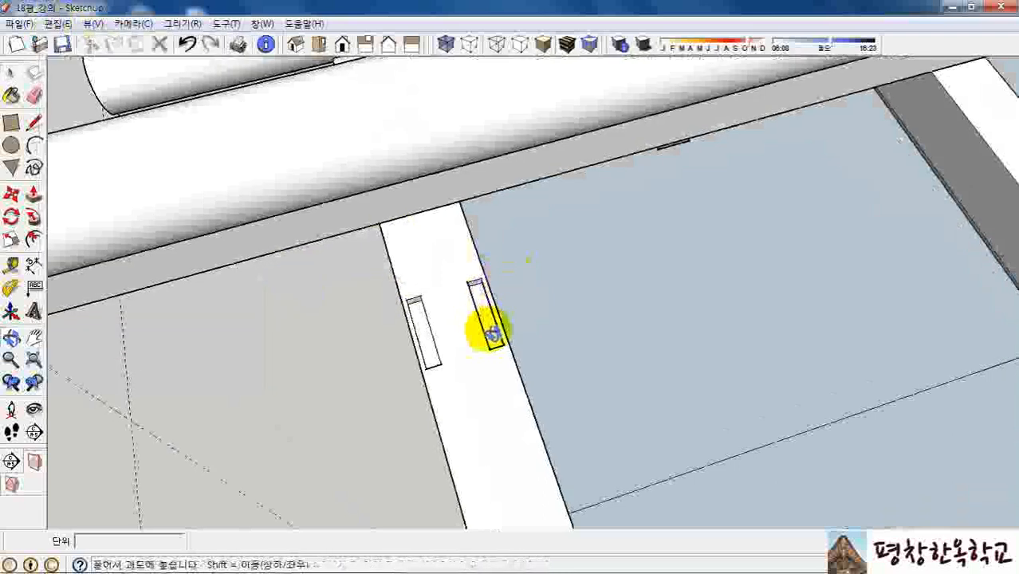
# Step: Draw a rectangle on the end cross beam spanning the outer corners of its two mortise slots
pyautogui.moveTo(485, 330); pyautogui.dragTo(535, 327, button='middle')
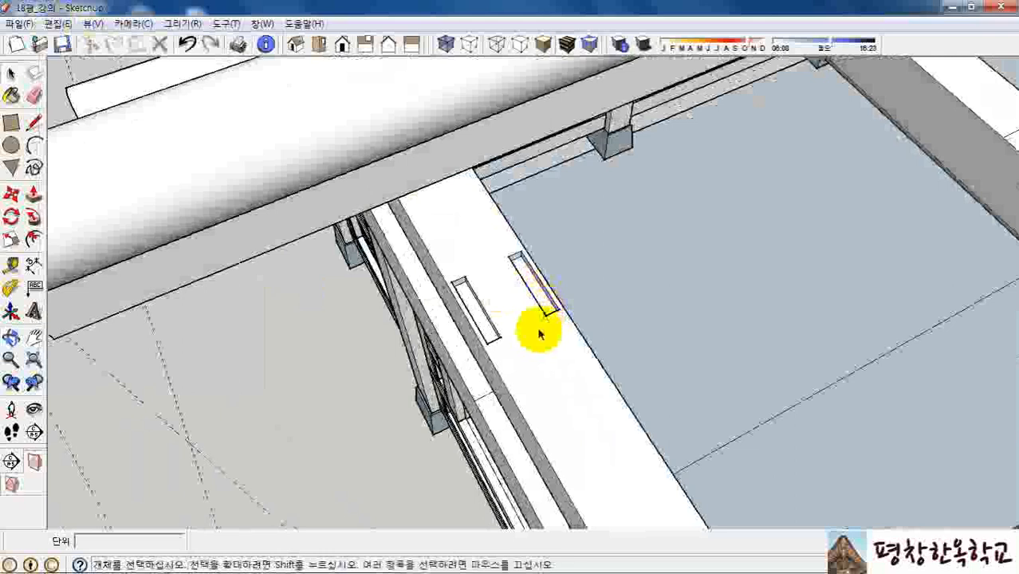
pyautogui.press('r')
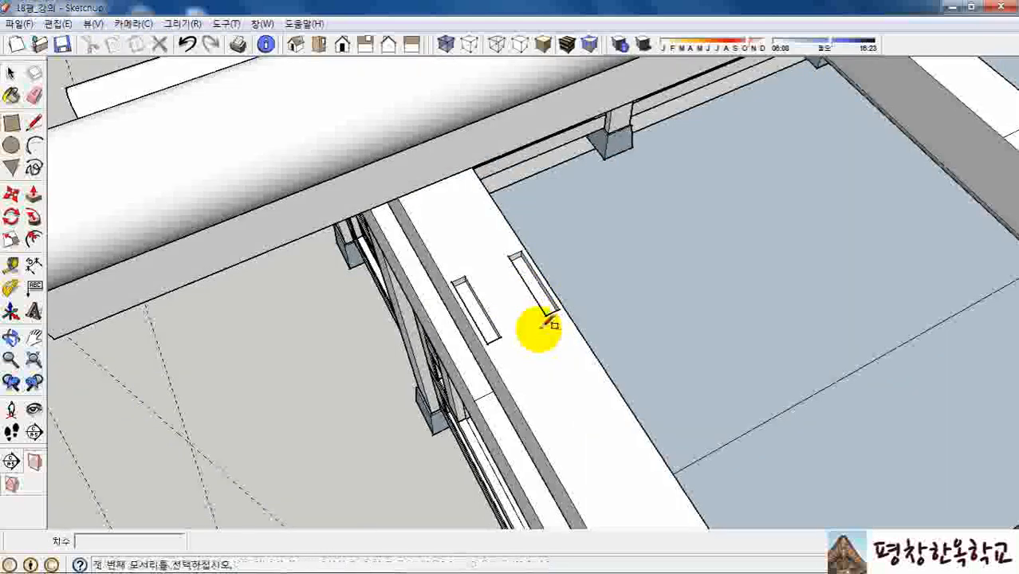
pyautogui.click(453, 282)
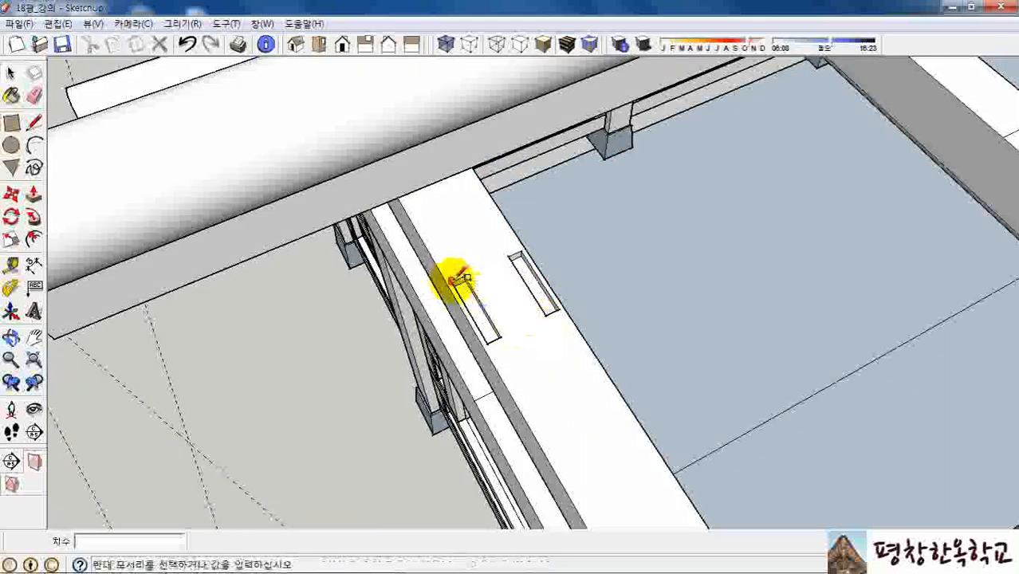
pyautogui.click(561, 309)
pyautogui.moveTo(541, 353); pyautogui.dragTo(556, 333, button='middle')
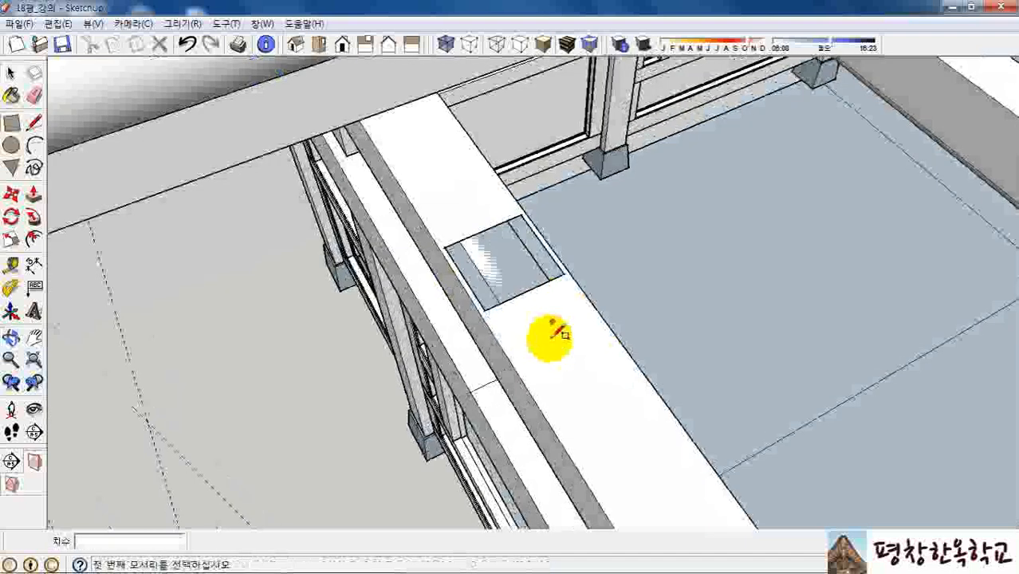
# Step: Pull the rectangle up 310 to form a post and make the whole post a group
pyautogui.press('p')
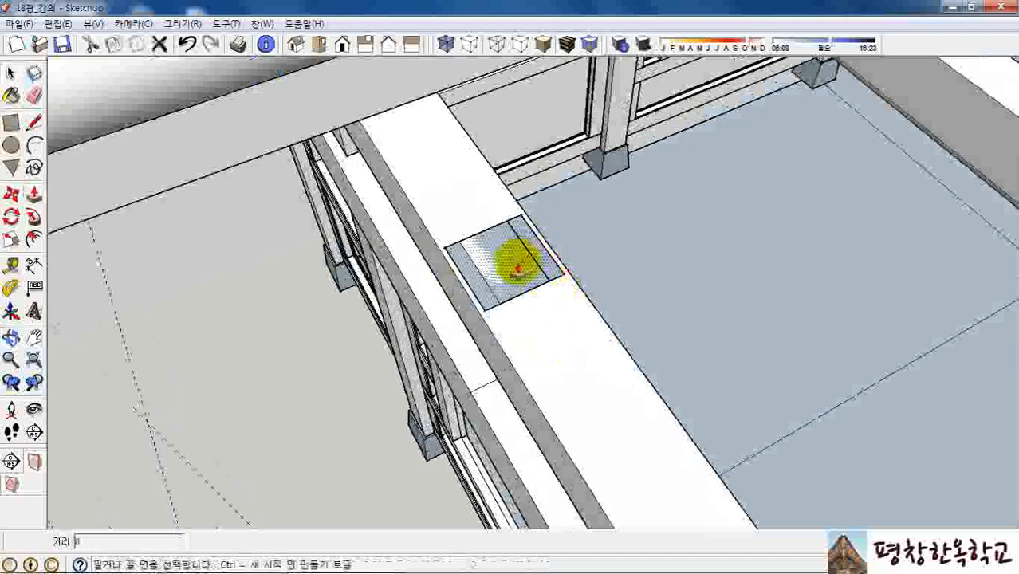
pyautogui.click(511, 265)
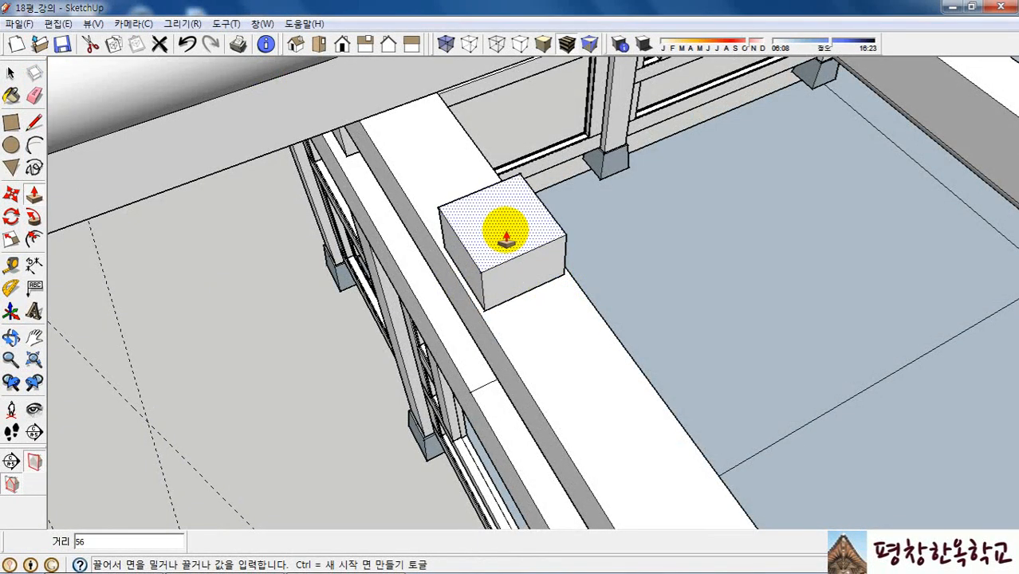
pyautogui.press('Return')
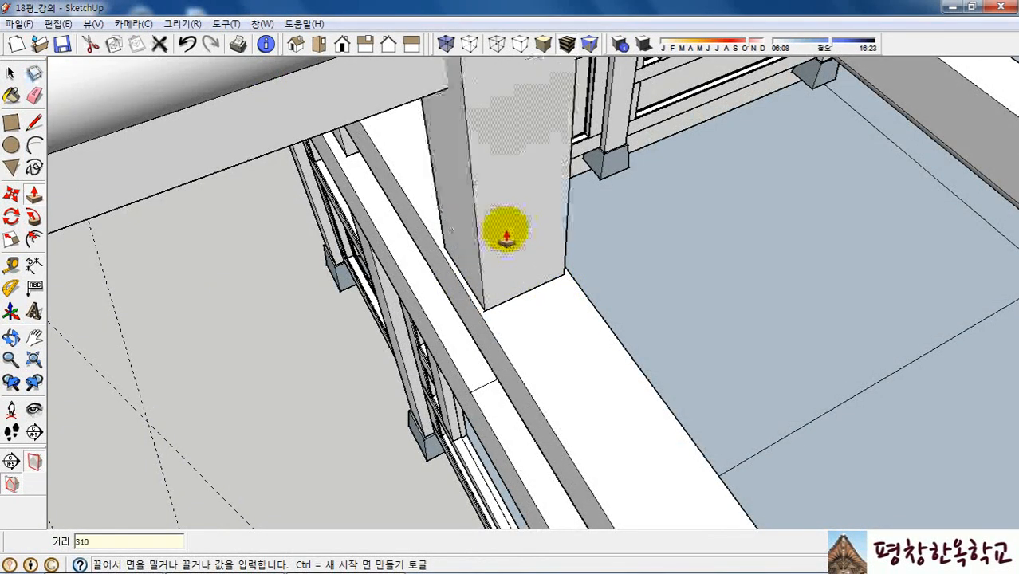
pyautogui.press('space')
pyautogui.tripleClick(507, 199)
pyautogui.rightClick(510, 201)
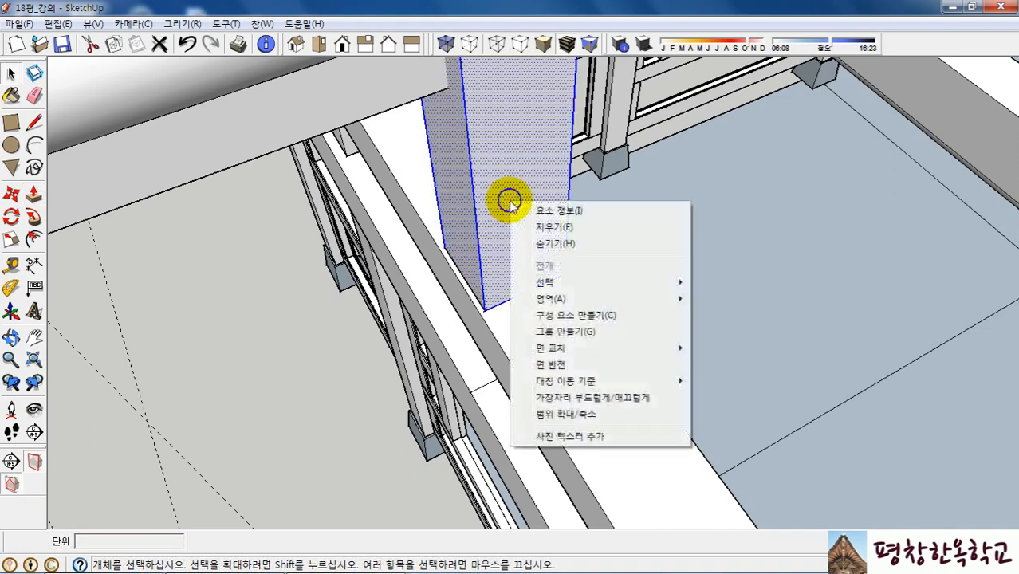
pyautogui.click(592, 334)
pyautogui.moveTo(587, 353); pyautogui.dragTo(566, 296, button='middle')
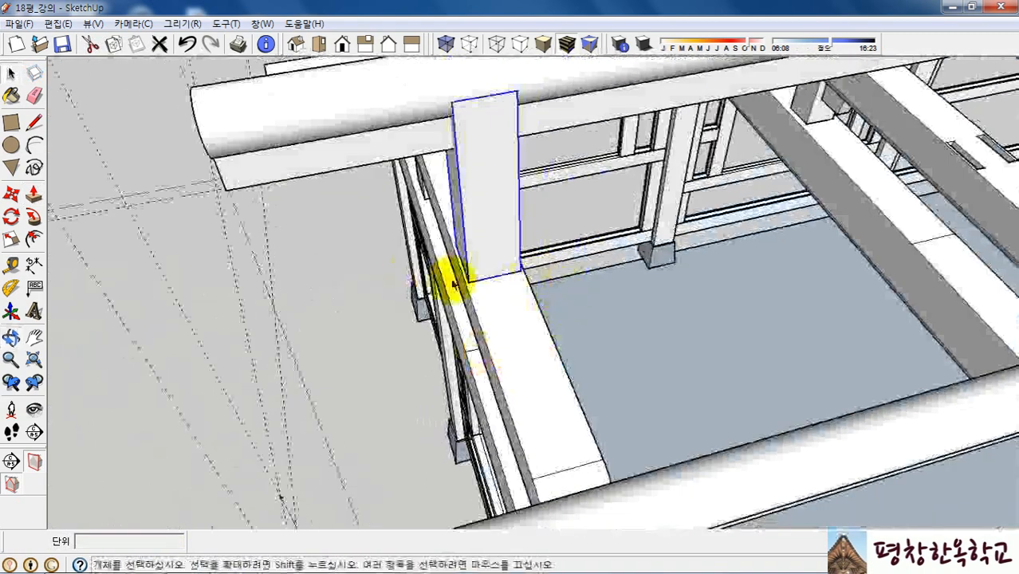
# Step: Copy the grouped post 800 along the ridge beam onto the neighbouring cross beam
pyautogui.press('m')
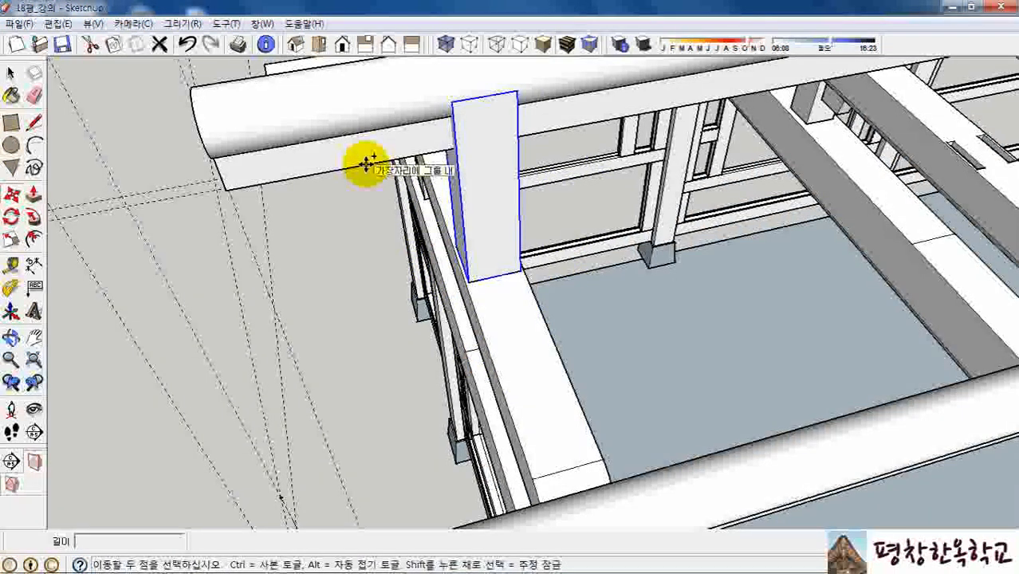
pyautogui.click(366, 163)
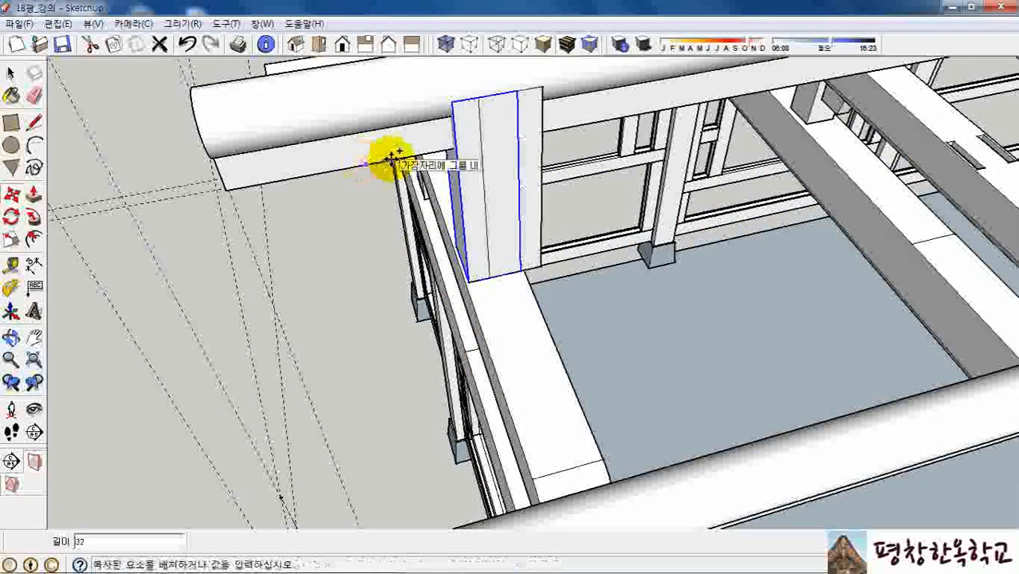
pyautogui.press('Return')
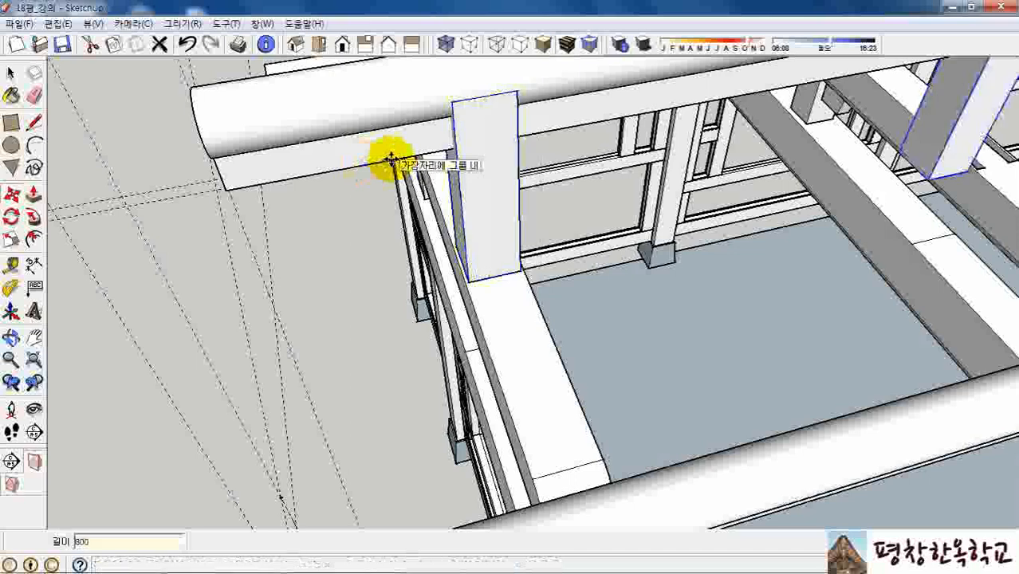
# Step: Open the post group on the end cross beam for editing and intersect all its faces with the surrounding model
pyautogui.moveTo(489, 193); pyautogui.dragTo(565, 341, button='middle')
pyautogui.scroll(-2, 566, 342)
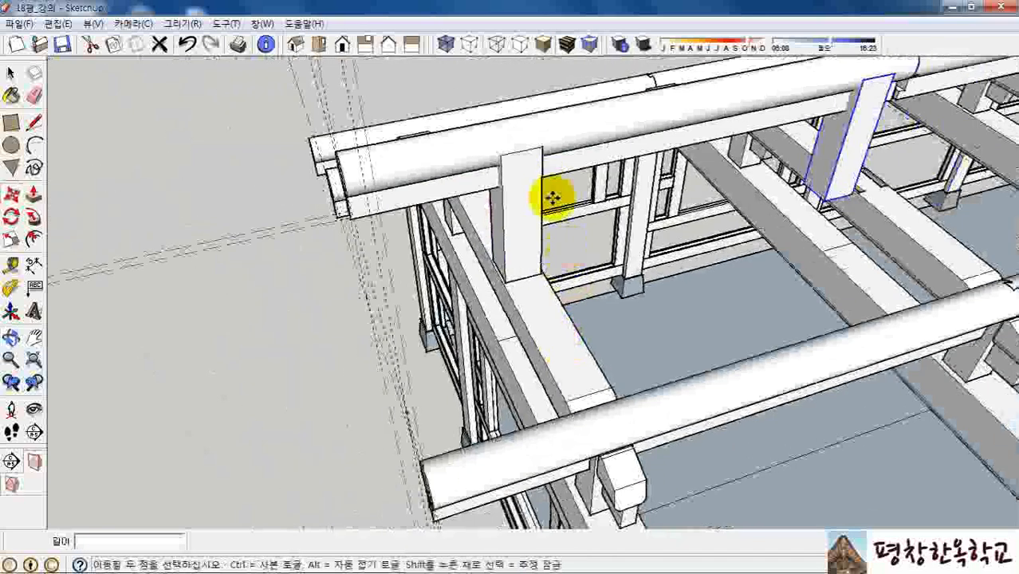
pyautogui.scroll(2, 547, 141)
pyautogui.moveTo(546, 142); pyautogui.dragTo(567, 112, button='middle')
pyautogui.scroll(4, 542, 125)
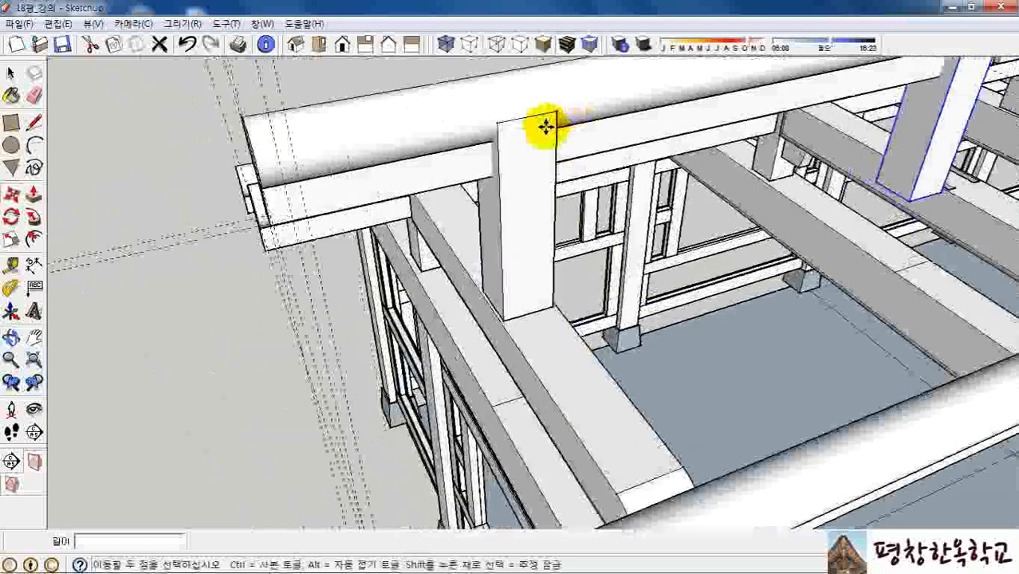
pyautogui.press('space')
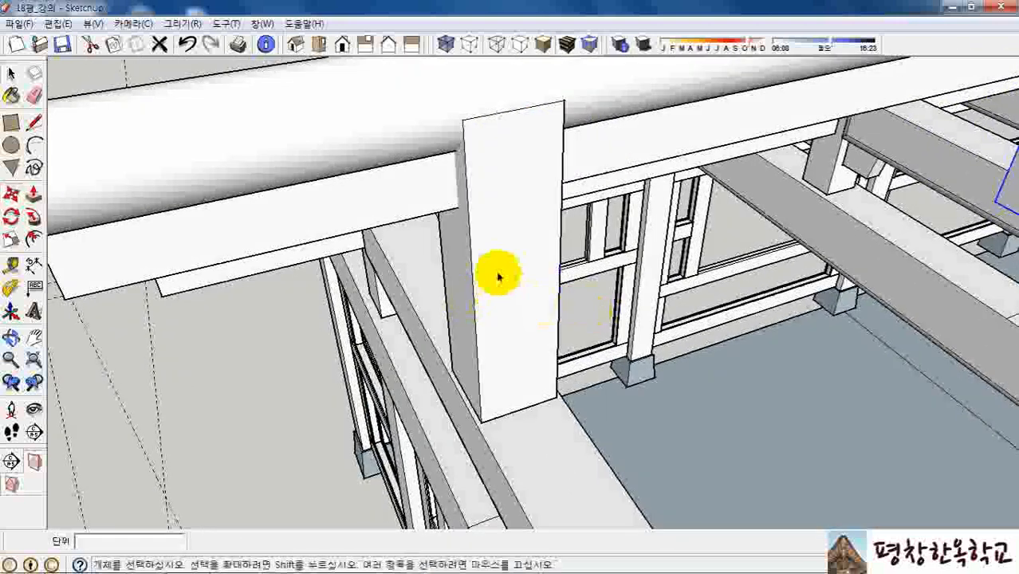
pyautogui.doubleClick(499, 272)
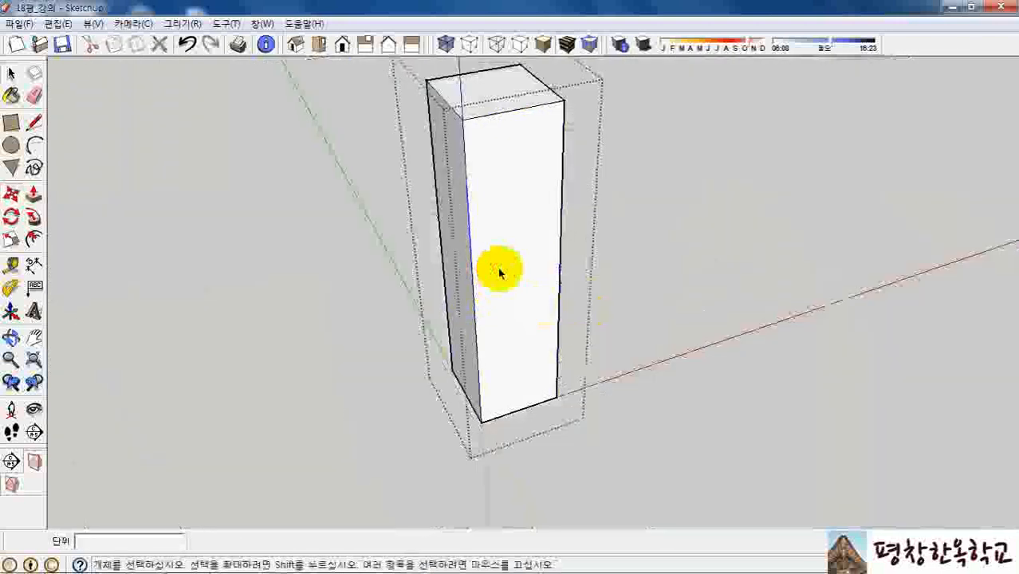
pyautogui.click(505, 222)
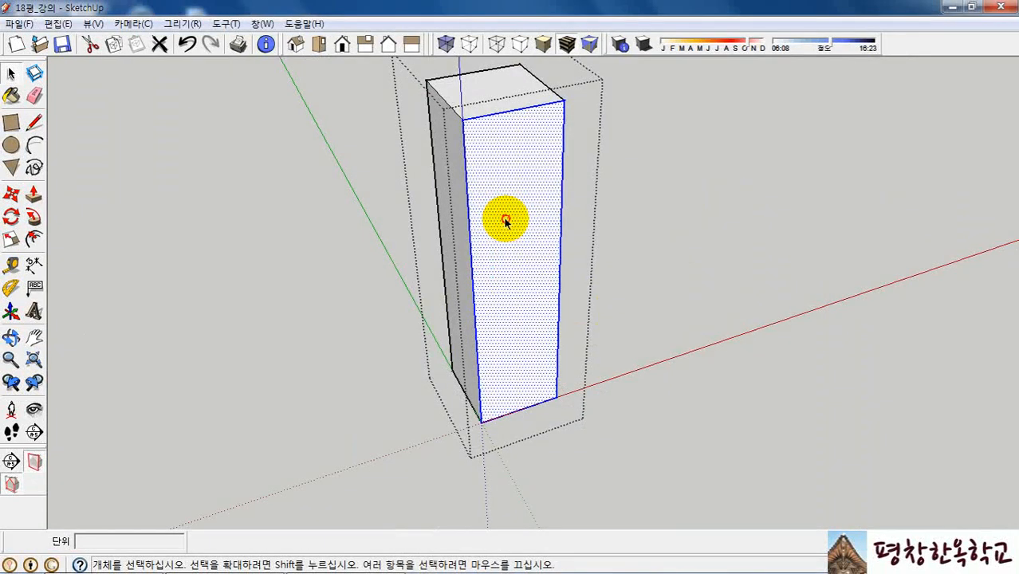
pyautogui.tripleClick(506, 222)
pyautogui.moveTo(503, 221); pyautogui.dragTo(553, 194, button='middle')
pyautogui.rightClick(553, 193)
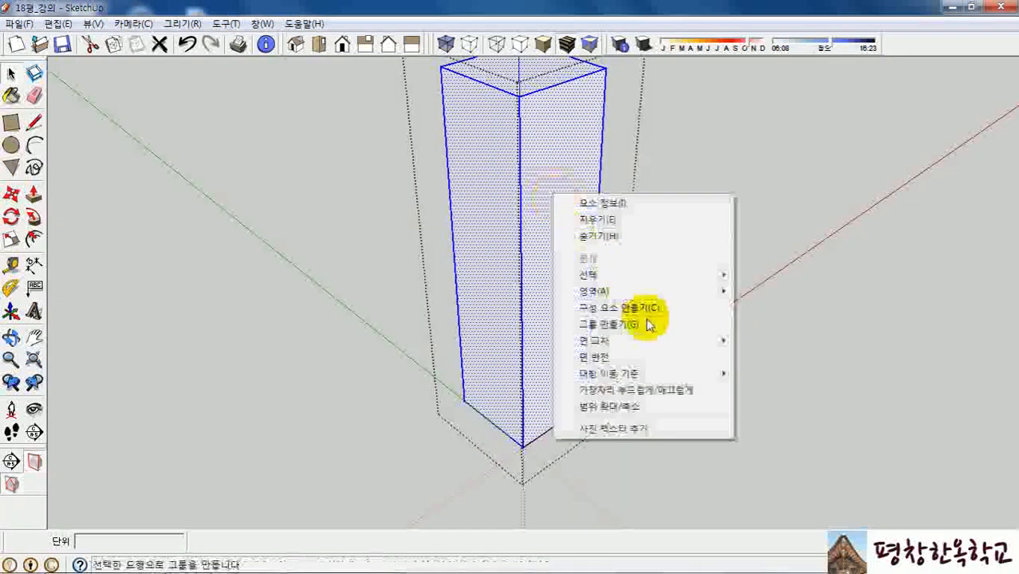
pyautogui.click(765, 341)
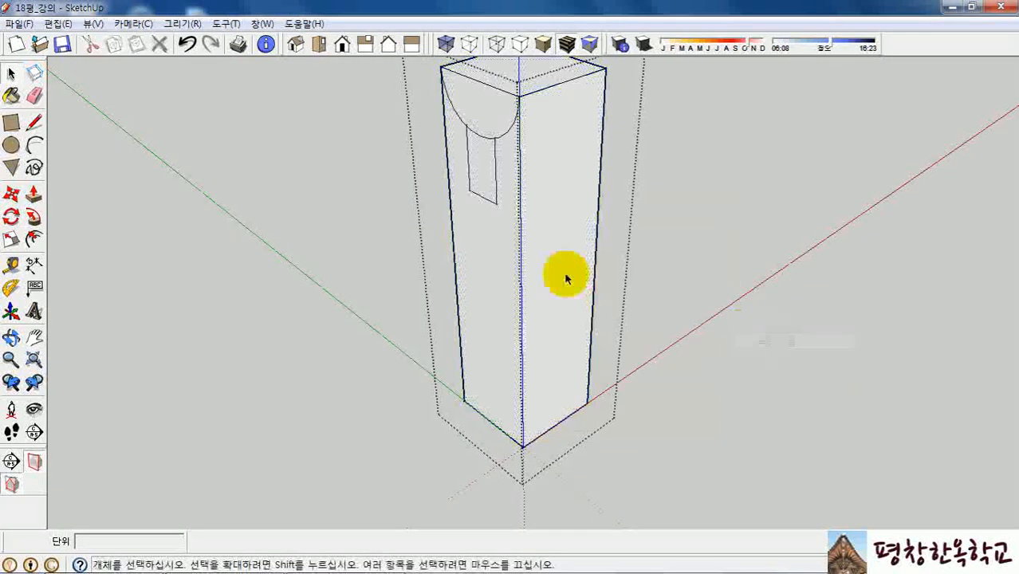
# Step: Erase the arc segments between the two slot sides on both opposite faces of the post, joining arc and slot into one outline
pyautogui.moveTo(491, 158); pyautogui.dragTo(534, 339, button='middle')
pyautogui.scroll(-4, 534, 340)
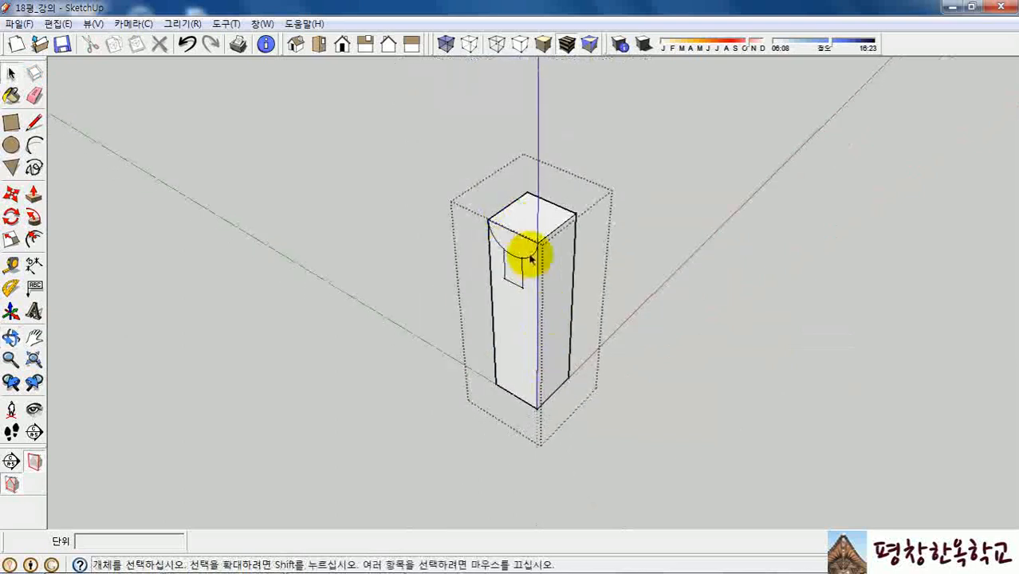
pyautogui.scroll(2, 511, 240)
pyautogui.scroll(6, 511, 241)
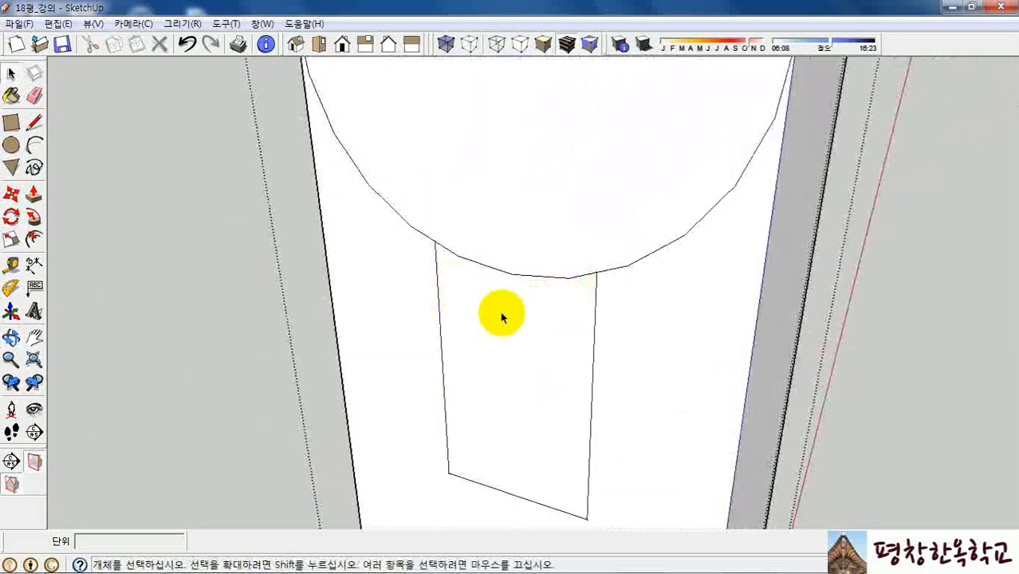
pyautogui.press('e')
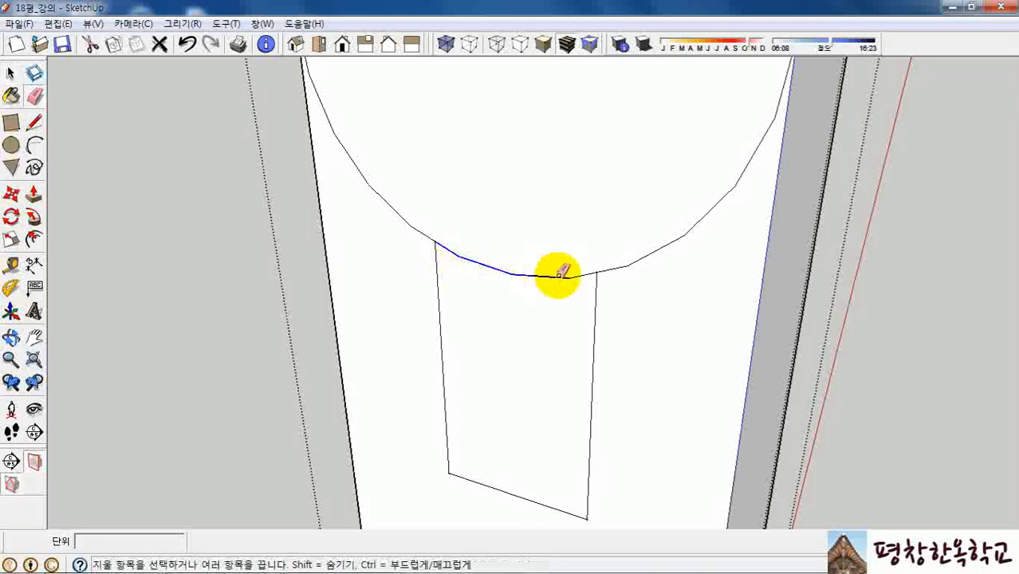
pyautogui.moveTo(573, 277); pyautogui.dragTo(575, 277)
pyautogui.moveTo(699, 257)
pyautogui.mouseDown(button='middle')
pyautogui.moveTo(591, 236)
pyautogui.moveTo(527, 256)
pyautogui.mouseUp(button='middle')
pyautogui.scroll(-4, 527, 257)
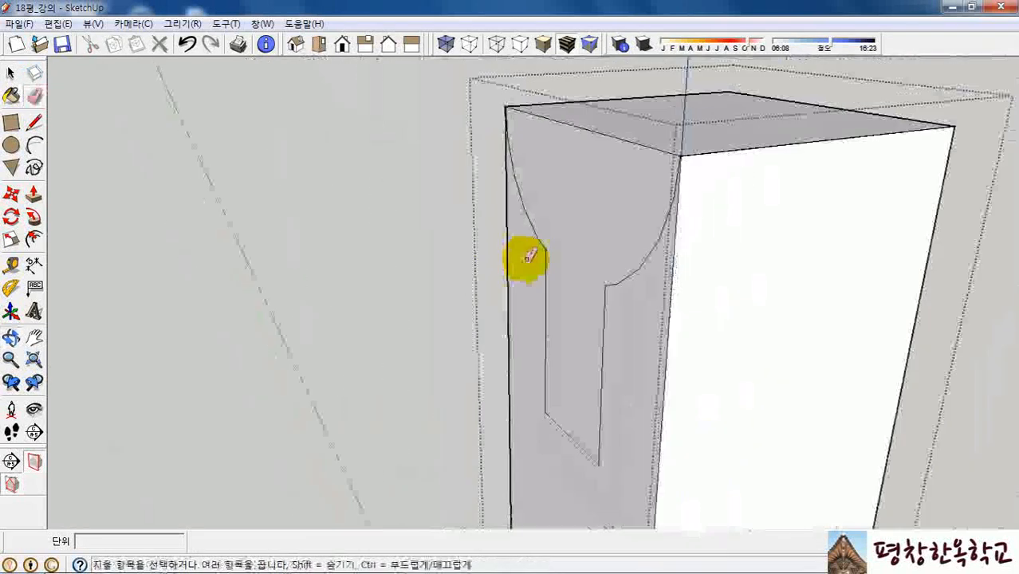
pyautogui.moveTo(703, 289)
pyautogui.mouseDown(button='middle')
pyautogui.moveTo(318, 216)
pyautogui.moveTo(606, 289)
pyautogui.moveTo(657, 275)
pyautogui.moveTo(654, 265)
pyautogui.mouseUp(button='middle')
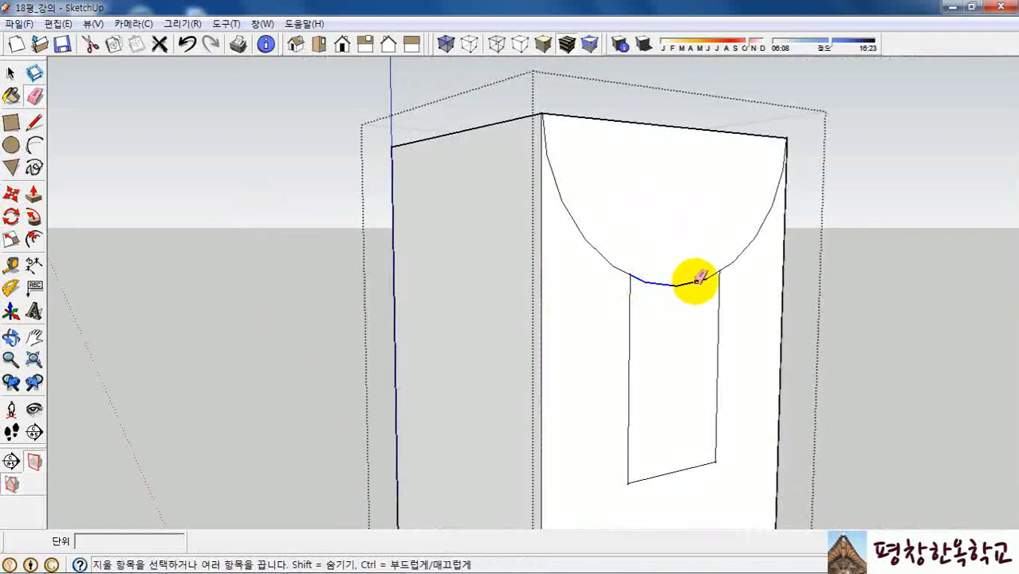
pyautogui.moveTo(711, 275); pyautogui.dragTo(713, 275)
# Step: Push the joined arc-and-slot profile all the way through the post to cut the beam seat
pyautogui.moveTo(659, 248)
pyautogui.mouseDown(button='middle')
pyautogui.moveTo(712, 280)
pyautogui.moveTo(673, 343)
pyautogui.moveTo(714, 388)
pyautogui.mouseUp(button='middle')
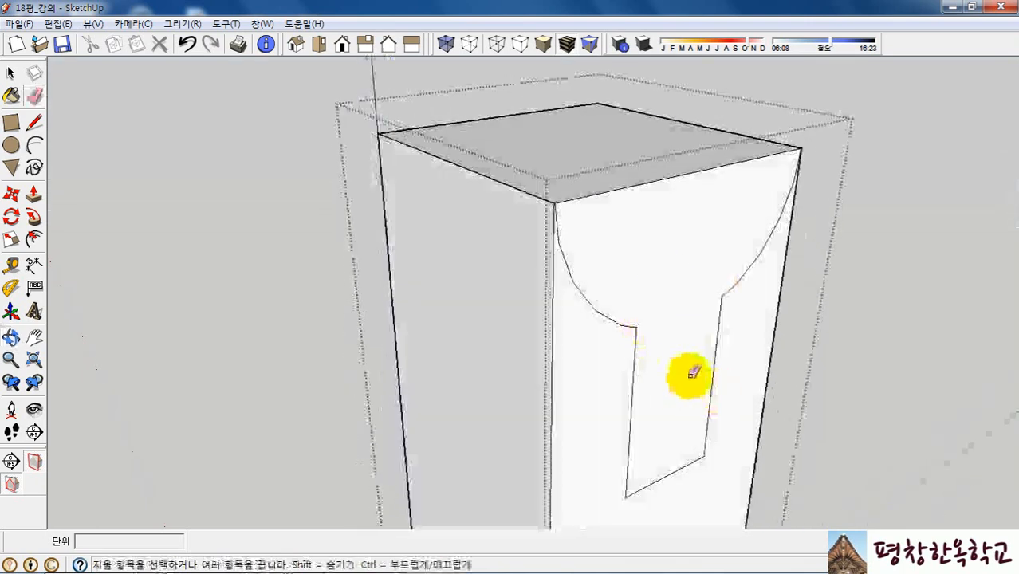
pyautogui.press('p')
pyautogui.moveTo(657, 307)
pyautogui.mouseDown()
pyautogui.moveTo(563, 227)
pyautogui.moveTo(563, 181)
pyautogui.mouseUp()
pyautogui.moveTo(607, 225); pyautogui.dragTo(466, 291, button='middle')
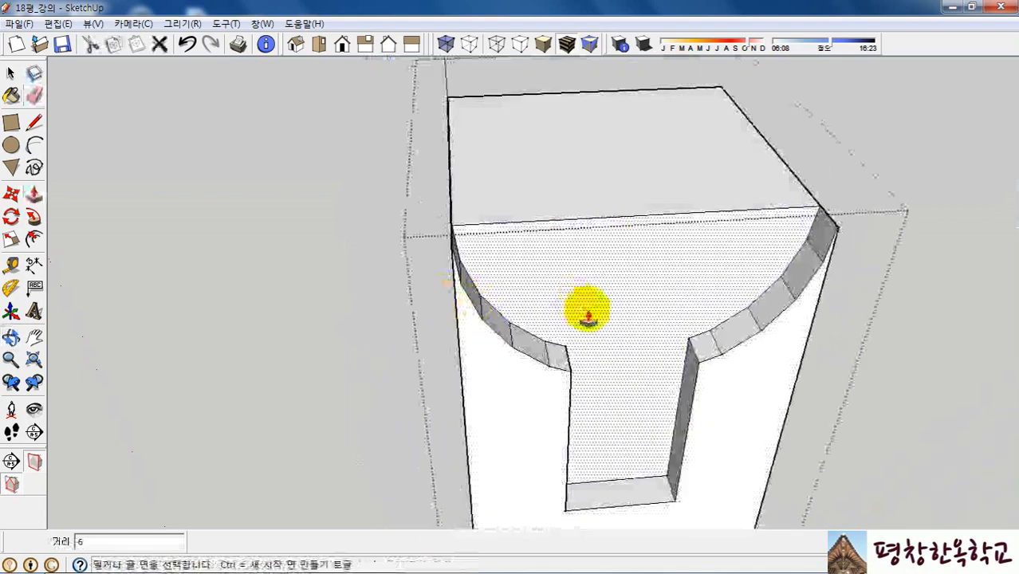
pyautogui.moveTo(588, 313); pyautogui.dragTo(573, 151)
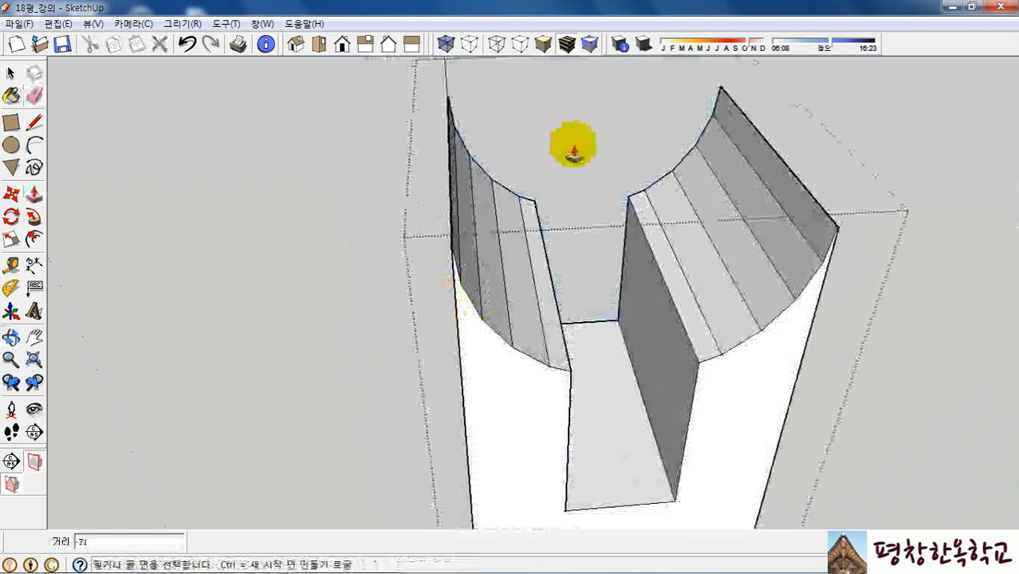
# Step: Place guide lines 5 in from both vertical end edges of one side wall of the post's slot
pyautogui.moveTo(530, 298); pyautogui.dragTo(473, 446, button='middle')
pyautogui.scroll(-4, 669, 350)
pyautogui.moveTo(606, 289); pyautogui.dragTo(592, 369, button='middle')
pyautogui.scroll(4, 592, 366)
pyautogui.moveTo(572, 287); pyautogui.dragTo(557, 401, button='middle')
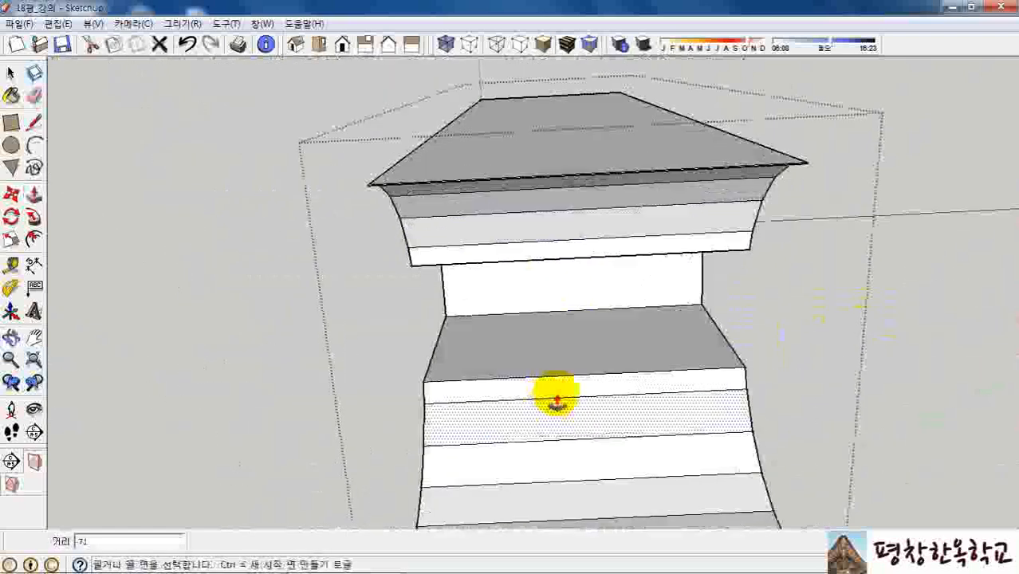
pyautogui.scroll(5, 557, 401)
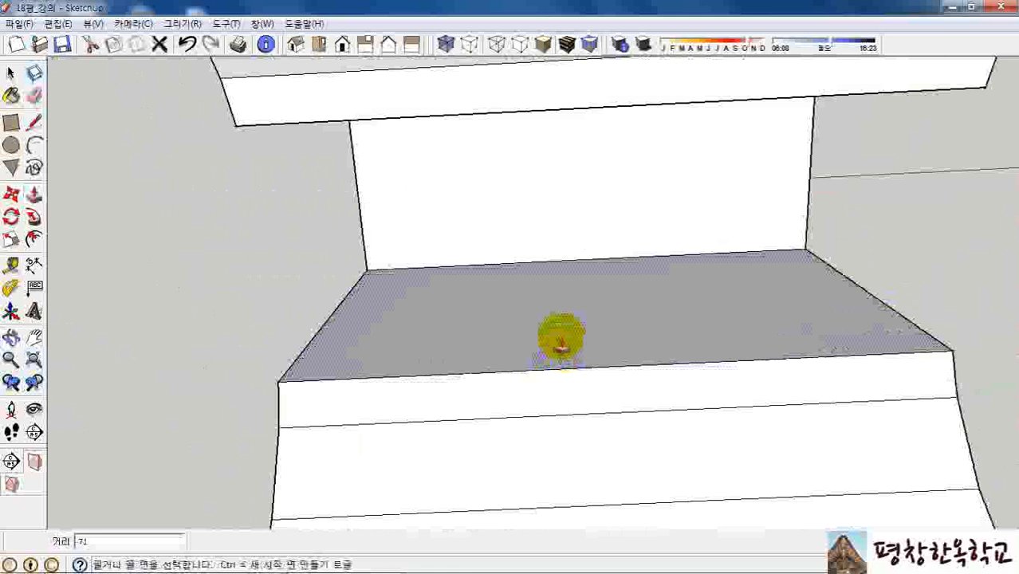
pyautogui.press('t')
pyautogui.click(339, 317)
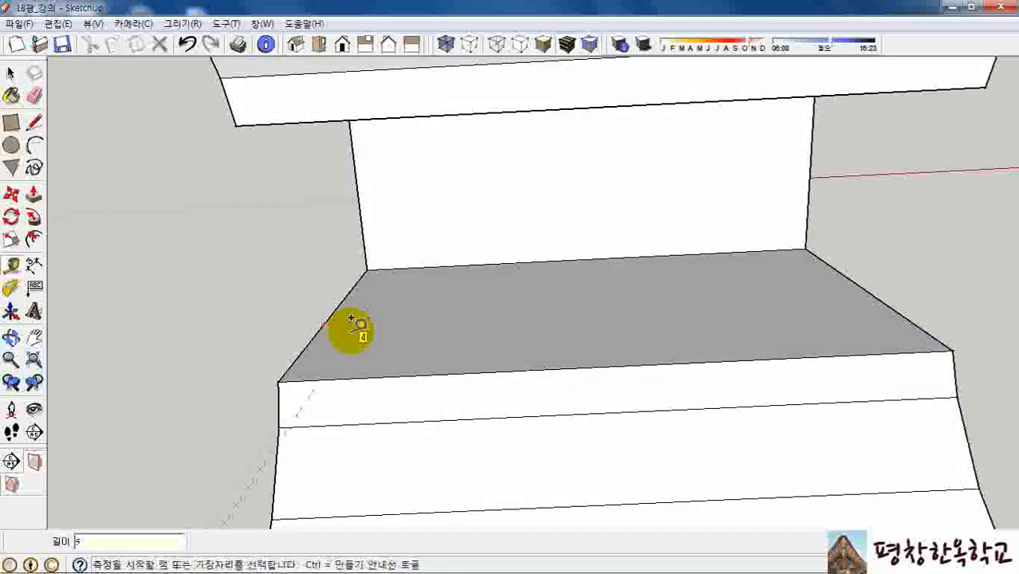
pyautogui.click(874, 293)
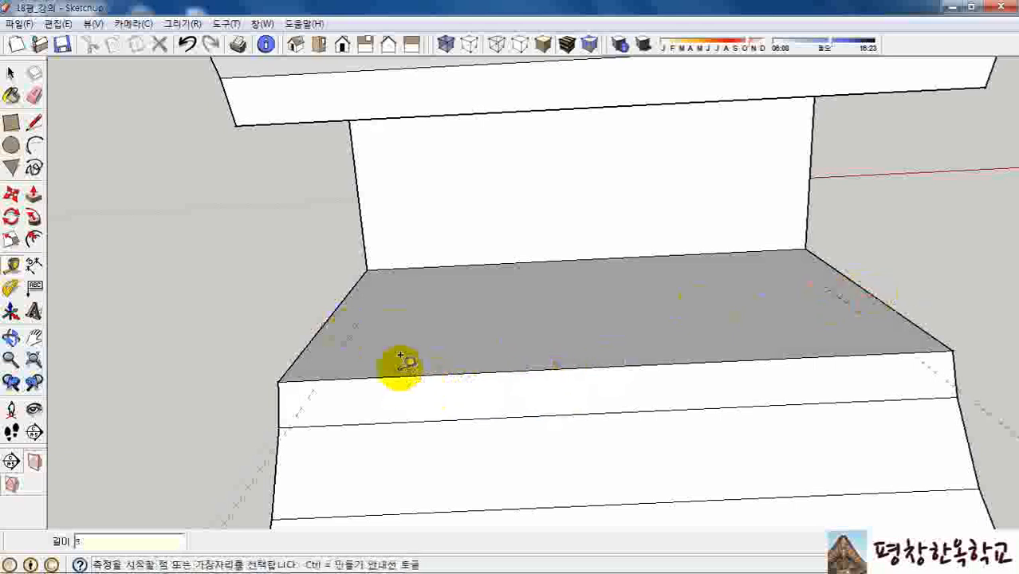
# Step: Draw a 70 by 50 rectangle between the guides on the slot wall and pull it out 5
pyautogui.press('r')
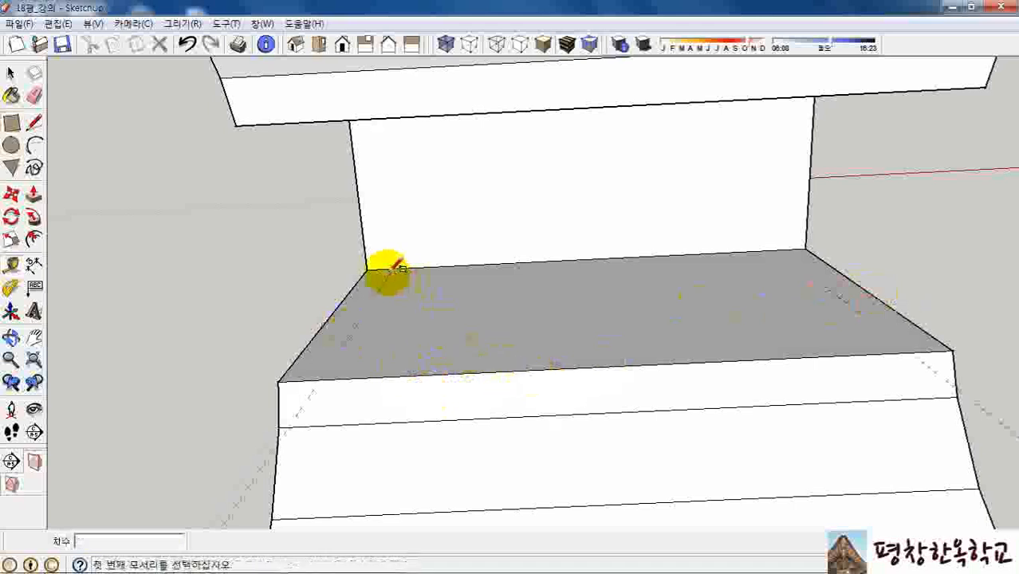
pyautogui.click(394, 269)
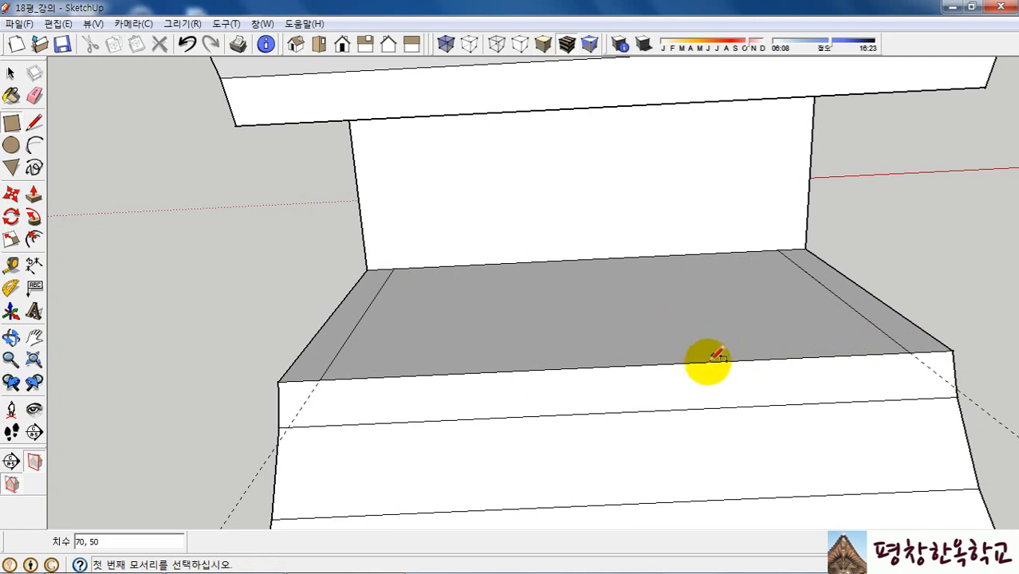
pyautogui.click(674, 343)
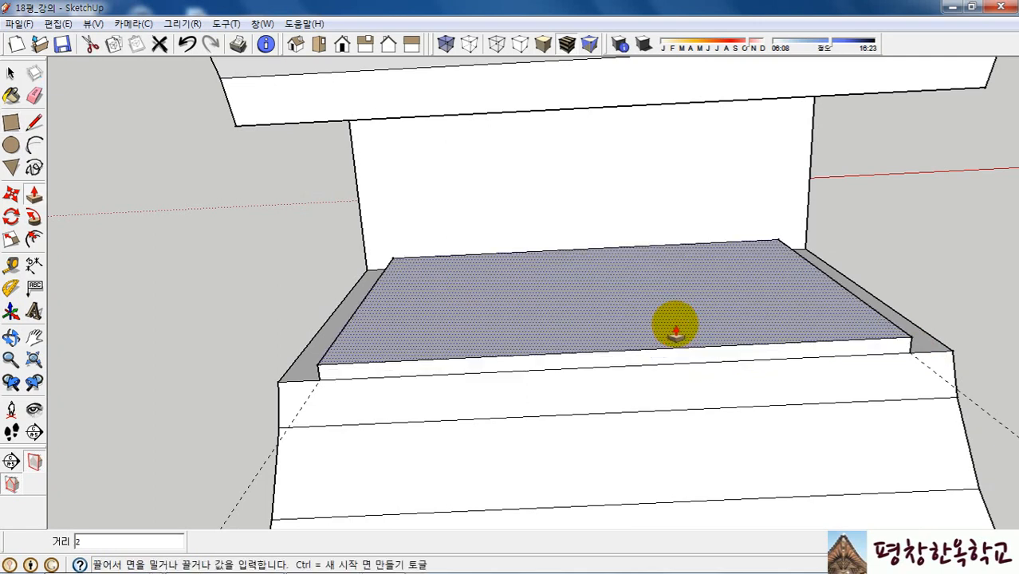
pyautogui.write('5')
pyautogui.press('Return')
# Step: Place guide lines 5 in from both end edges of the opposite slot wall
pyautogui.moveTo(675, 327); pyautogui.dragTo(628, 195, button='middle')
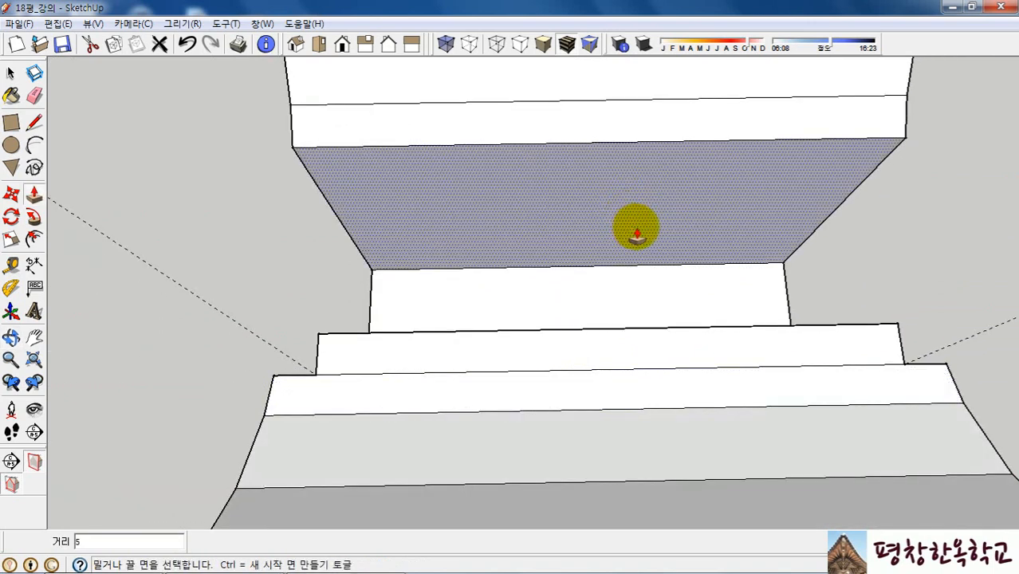
pyautogui.press('t')
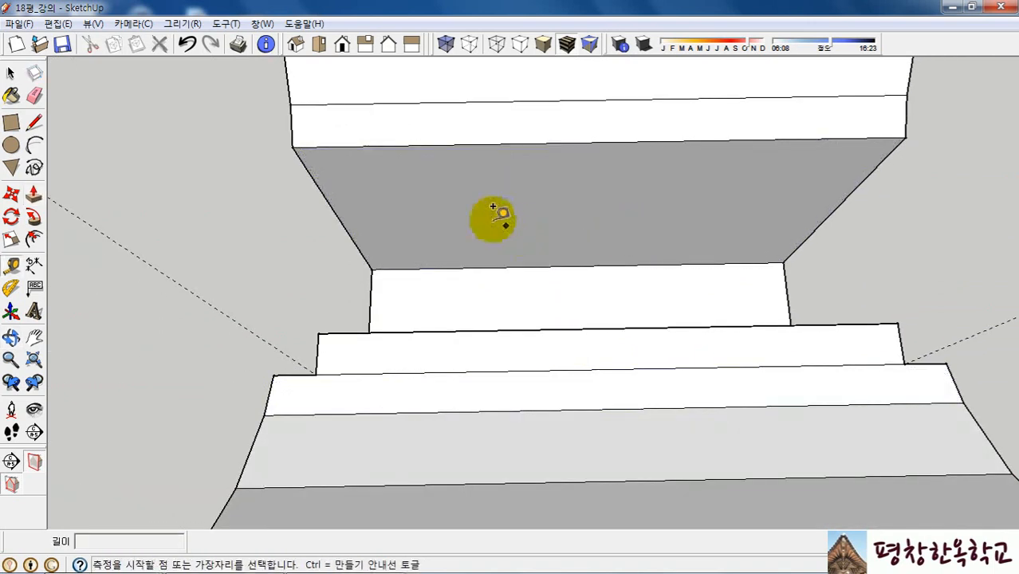
pyautogui.click(341, 220)
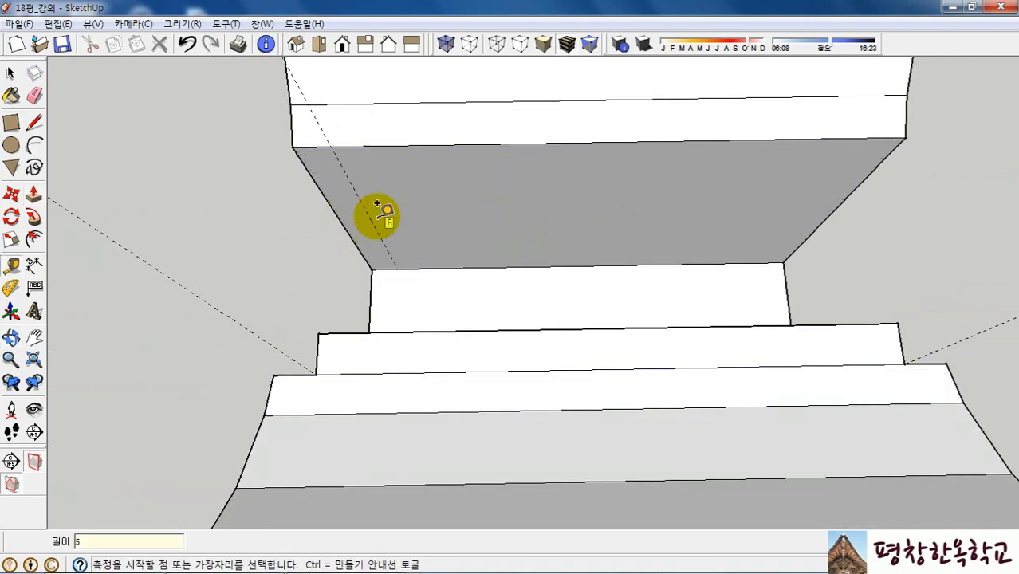
pyautogui.click(831, 209)
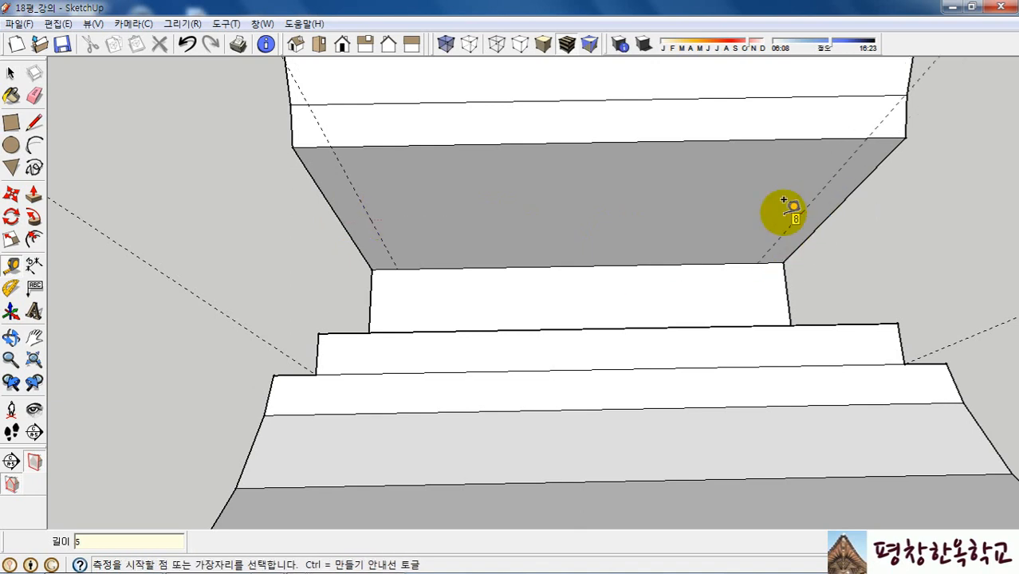
# Step: Draw a 70 by 50 rectangle between the guides on the opposite slot wall and pull it out like the first pad
pyautogui.press('d')
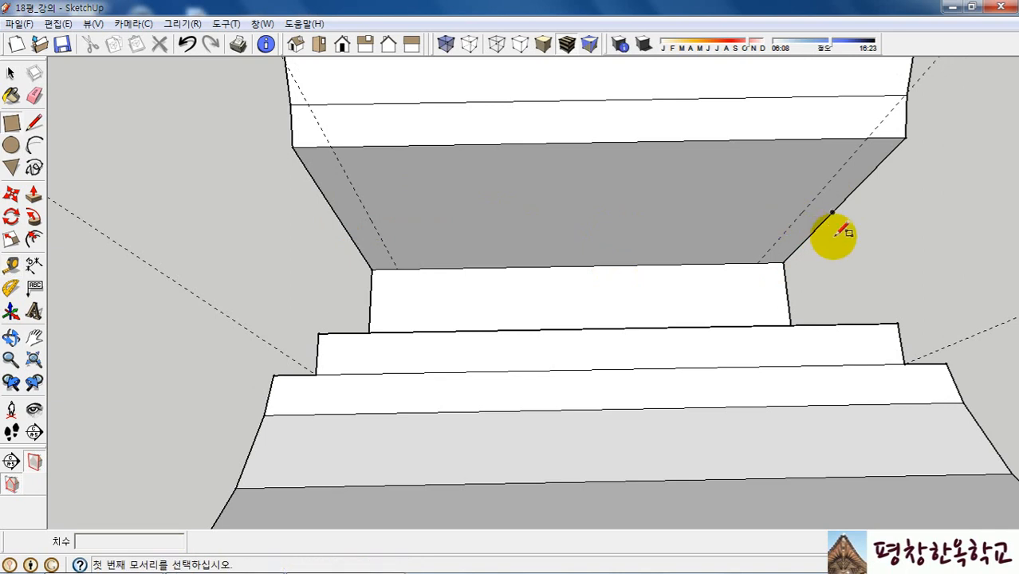
pyautogui.click(758, 262)
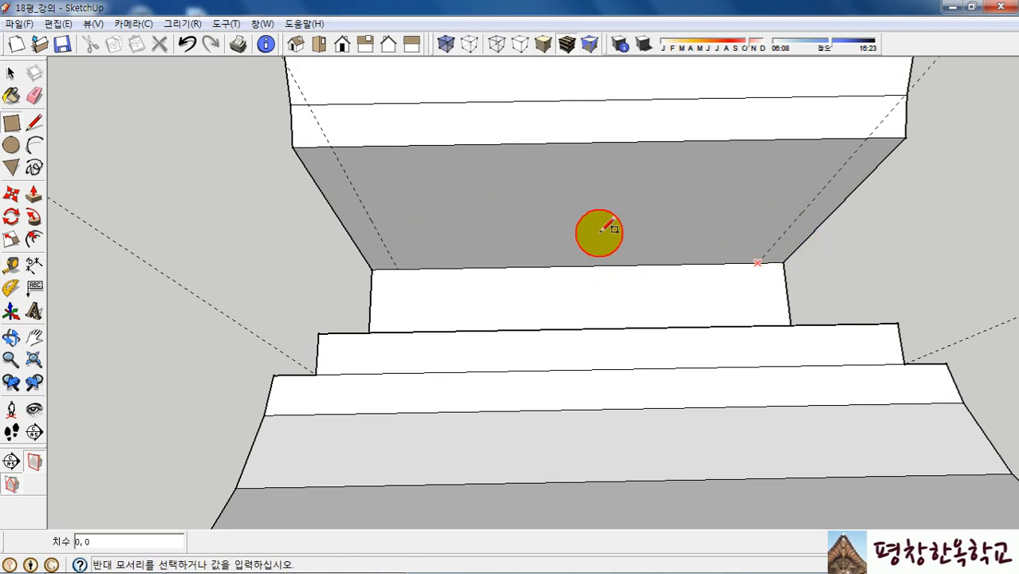
pyautogui.click(331, 146)
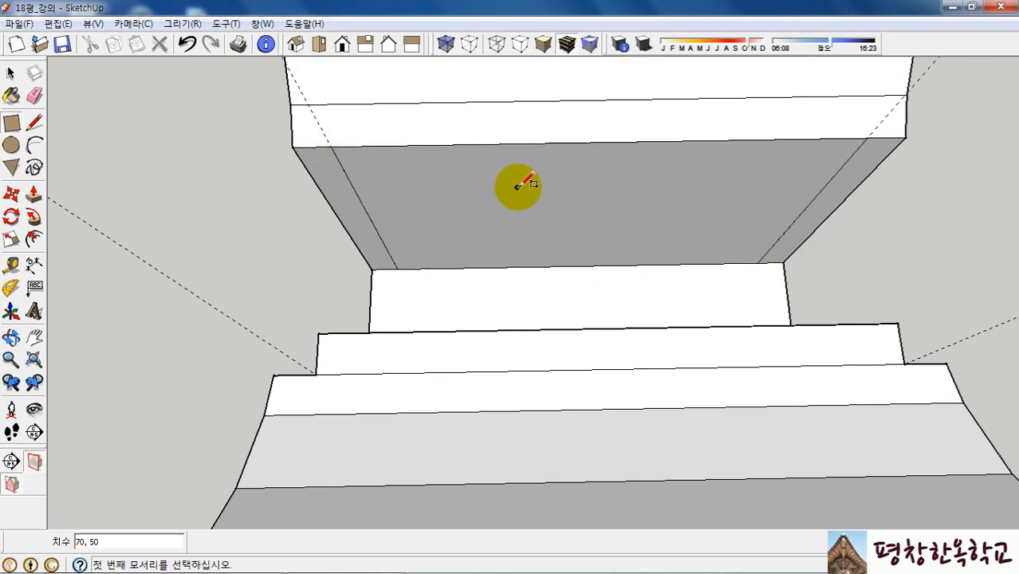
pyautogui.press('p')
pyautogui.moveTo(533, 193); pyautogui.dragTo(518, 164)
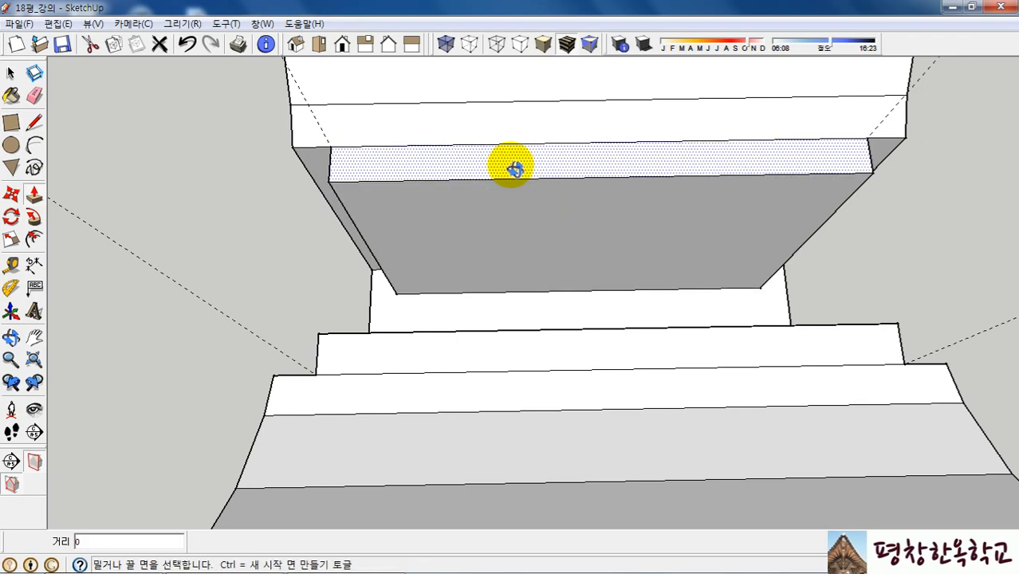
# Step: Select the whole notched post geometry and intersect its faces with the model again
pyautogui.moveTo(519, 164); pyautogui.dragTo(816, 314, button='middle')
pyautogui.press('space')
pyautogui.tripleClick(726, 371)
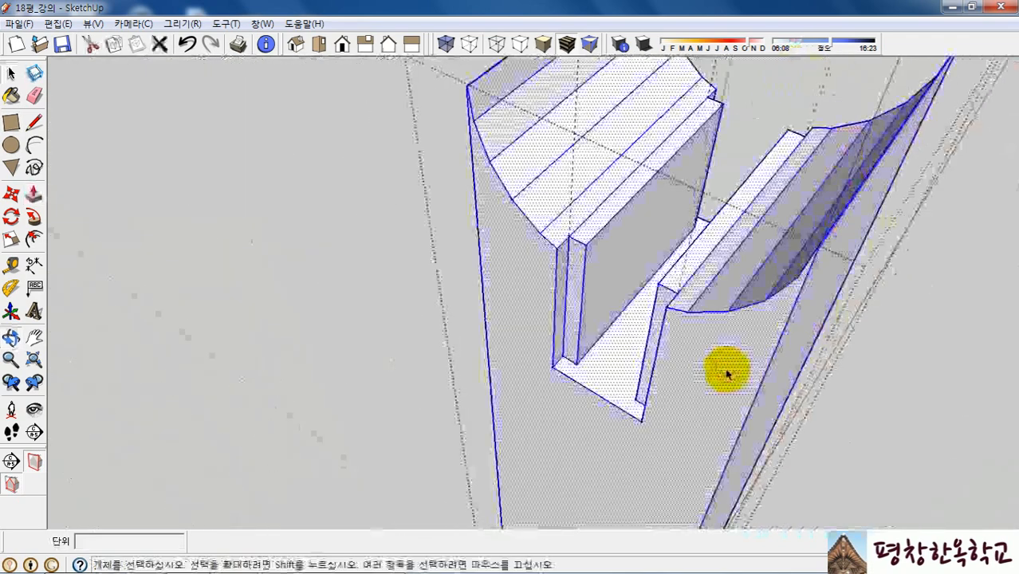
pyautogui.rightClick(727, 370)
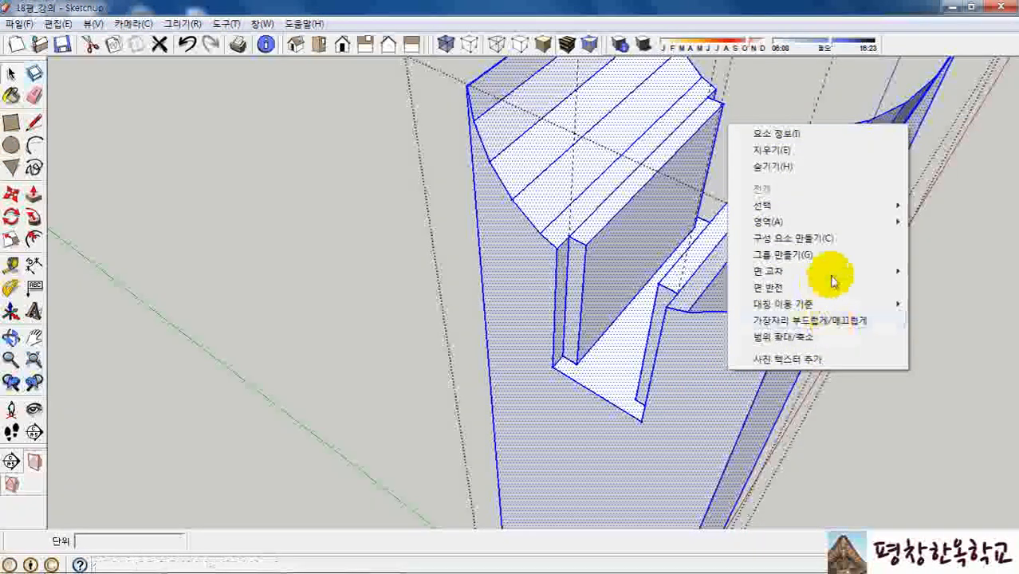
pyautogui.moveTo(832, 281)
pyautogui.click(674, 272)
# Step: Push the small triangular end faces above both slot pads through to the far end to trim the pad tops to the curved seat
pyautogui.moveTo(694, 291); pyautogui.dragTo(882, 216, button='middle')
pyautogui.scroll(5, 518, 273)
pyautogui.scroll(-3, 686, 292)
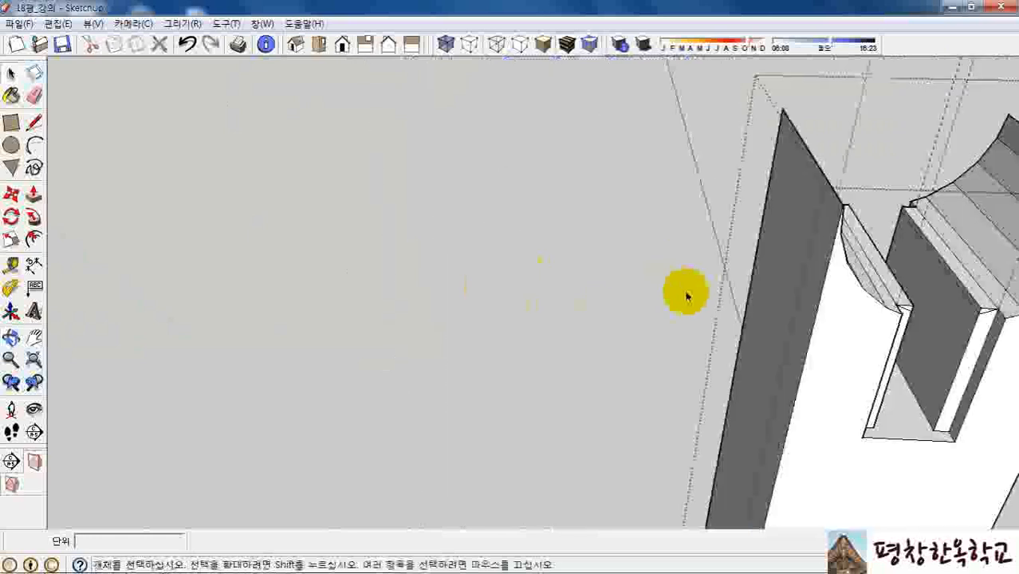
pyautogui.scroll(-5, 718, 291)
pyautogui.scroll(5, 724, 335)
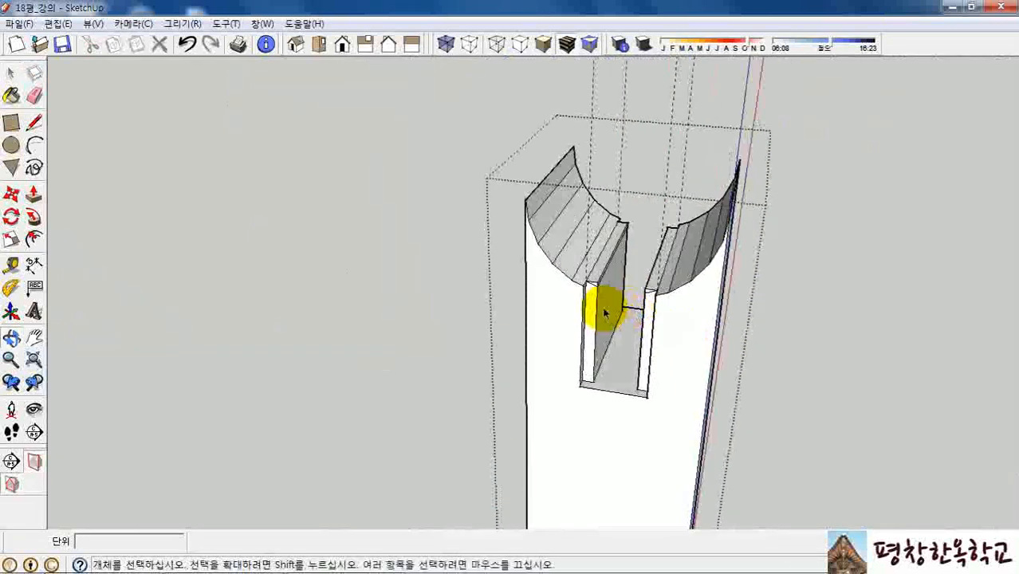
pyautogui.scroll(5, 604, 312)
pyautogui.scroll(5, 634, 279)
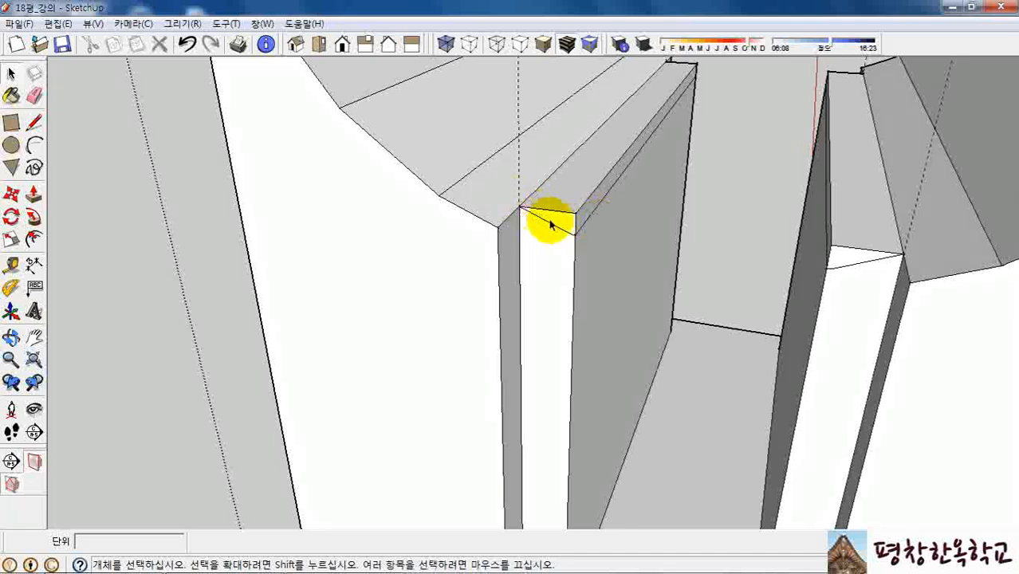
pyautogui.moveTo(590, 231)
pyautogui.mouseDown(button='middle')
pyautogui.moveTo(582, 255)
pyautogui.moveTo(604, 279)
pyautogui.mouseUp(button='middle')
pyautogui.press('p')
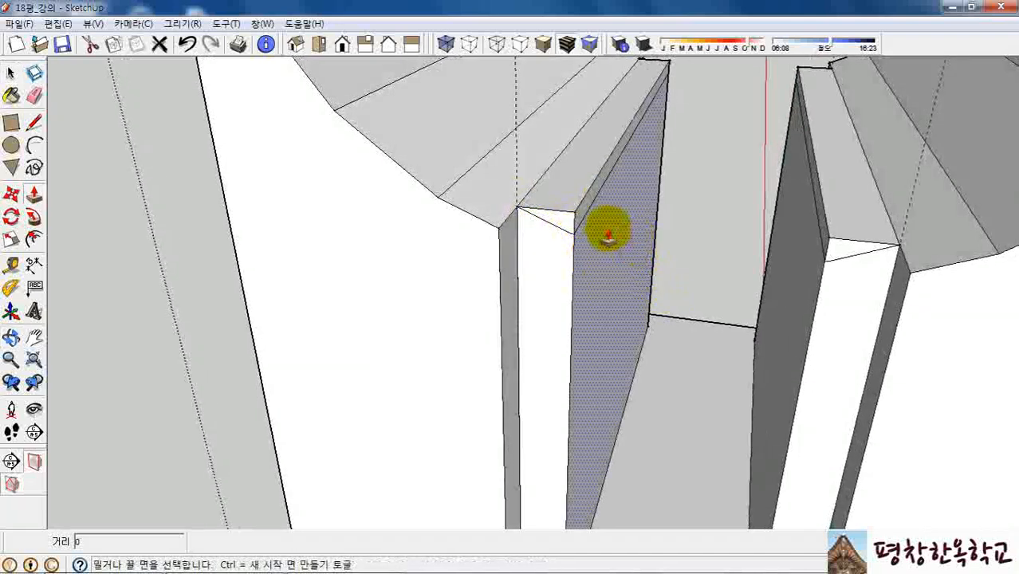
pyautogui.click(569, 216)
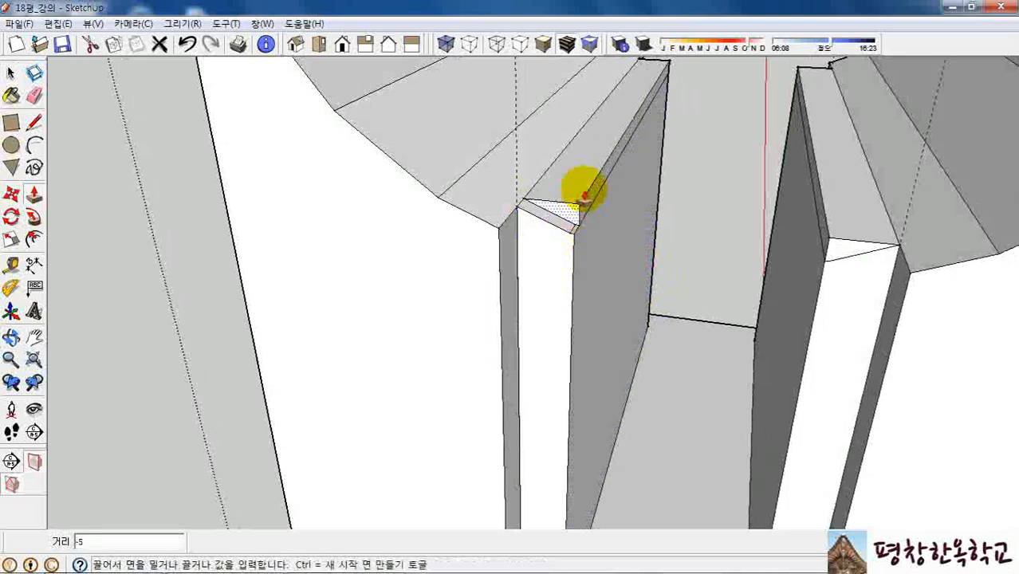
pyautogui.click(673, 69)
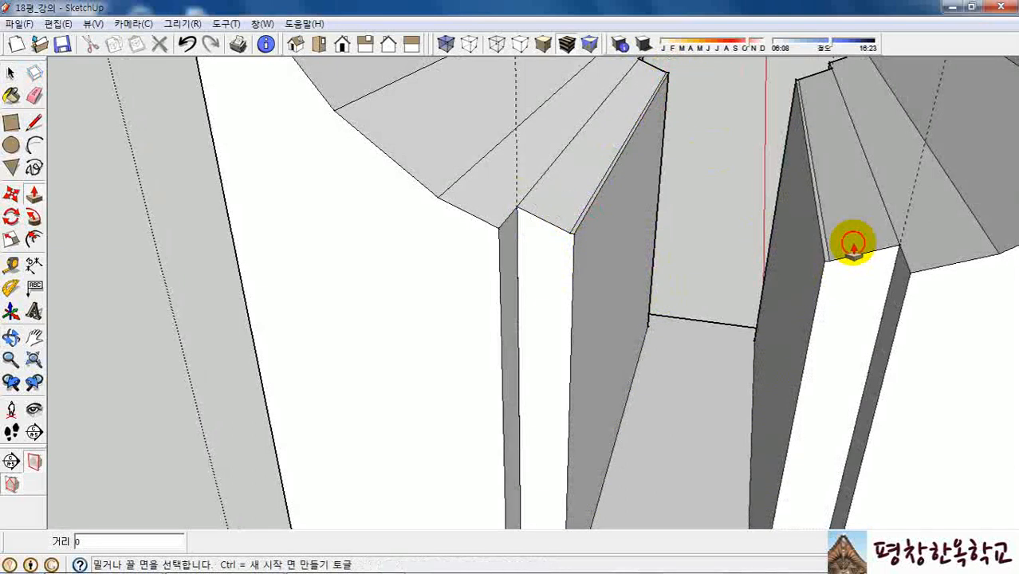
# Step: Soften the facet edges across one half of the post's curved seat with the Eraser
pyautogui.scroll(-3, 855, 267)
pyautogui.scroll(-1, 744, 348)
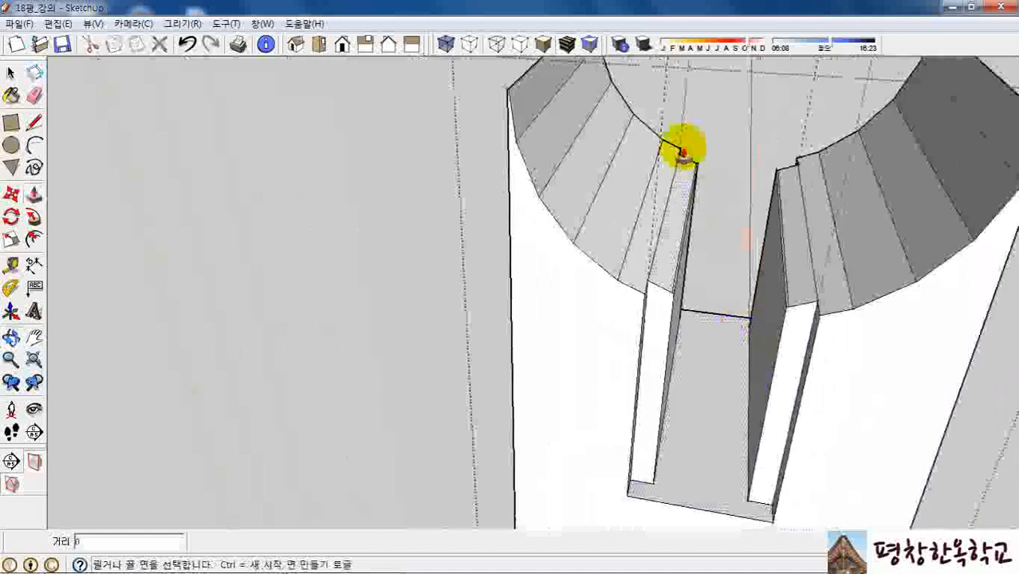
pyautogui.scroll(3, 682, 155)
pyautogui.scroll(-3, 667, 239)
pyautogui.moveTo(647, 313); pyautogui.dragTo(655, 346, button='middle')
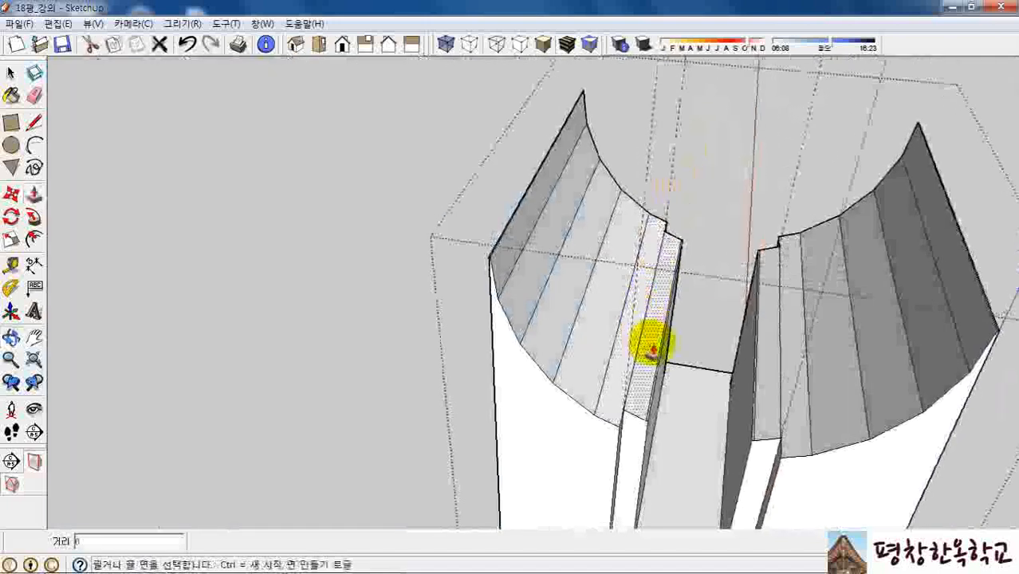
pyautogui.scroll(1, 654, 344)
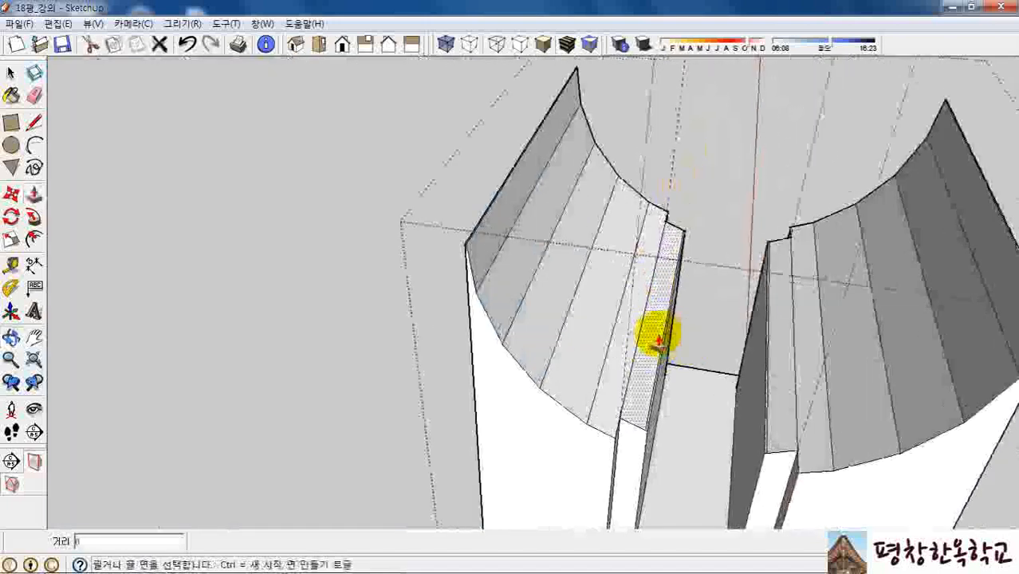
pyautogui.press('e')
pyautogui.scroll(4, 660, 342)
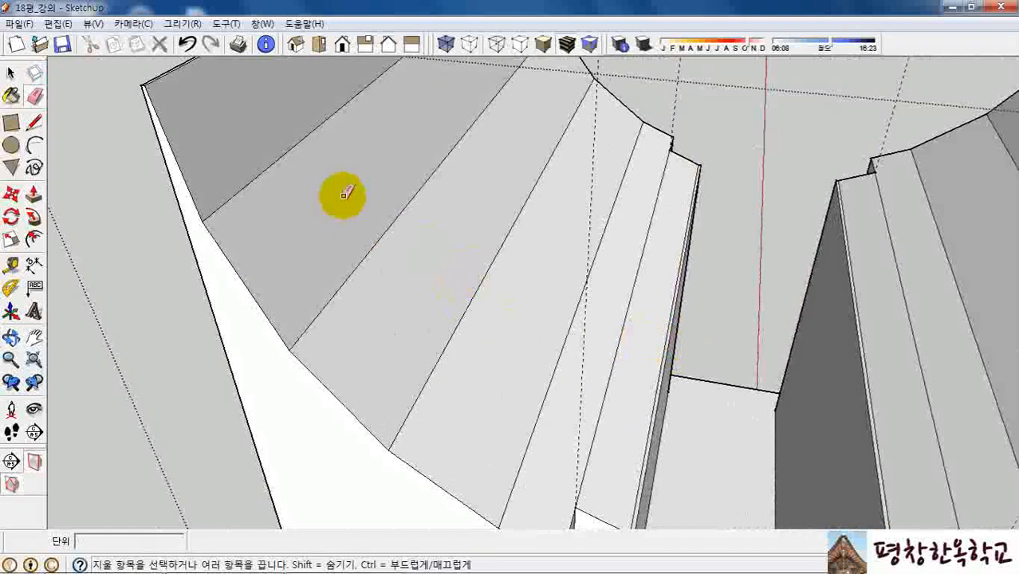
pyautogui.moveTo(308, 134)
pyautogui.mouseDown()
pyautogui.moveTo(424, 245)
pyautogui.moveTo(511, 293)
pyautogui.mouseUp()
pyautogui.moveTo(549, 345)
pyautogui.mouseDown()
pyautogui.moveTo(581, 372)
pyautogui.moveTo(666, 278)
pyautogui.mouseUp()
pyautogui.scroll(2, 473, 255)
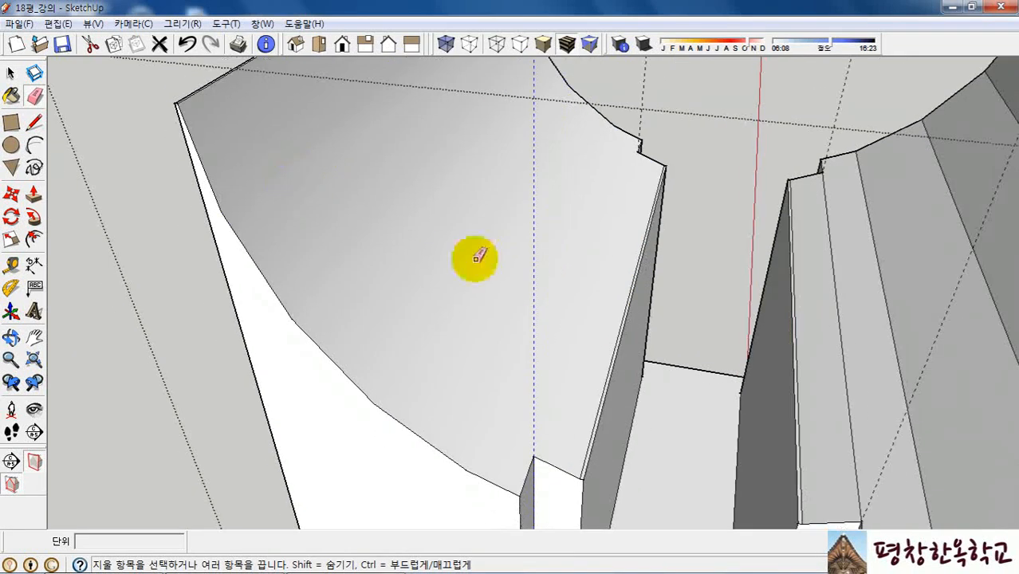
# Step: Clear the thin extra edge running along the top of the pad beside the smoothed half of the seat
pyautogui.scroll(2, 595, 325)
pyautogui.scroll(2, 626, 337)
pyautogui.scroll(1, 625, 336)
pyautogui.scroll(1, 625, 336)
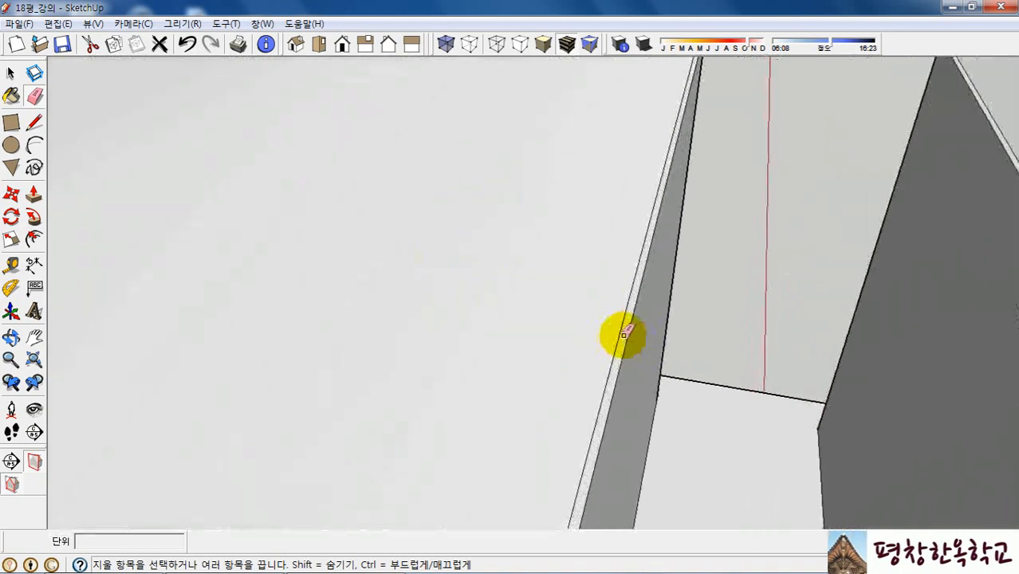
pyautogui.moveTo(623, 334); pyautogui.dragTo(583, 321)
pyautogui.scroll(-4, 338, 229)
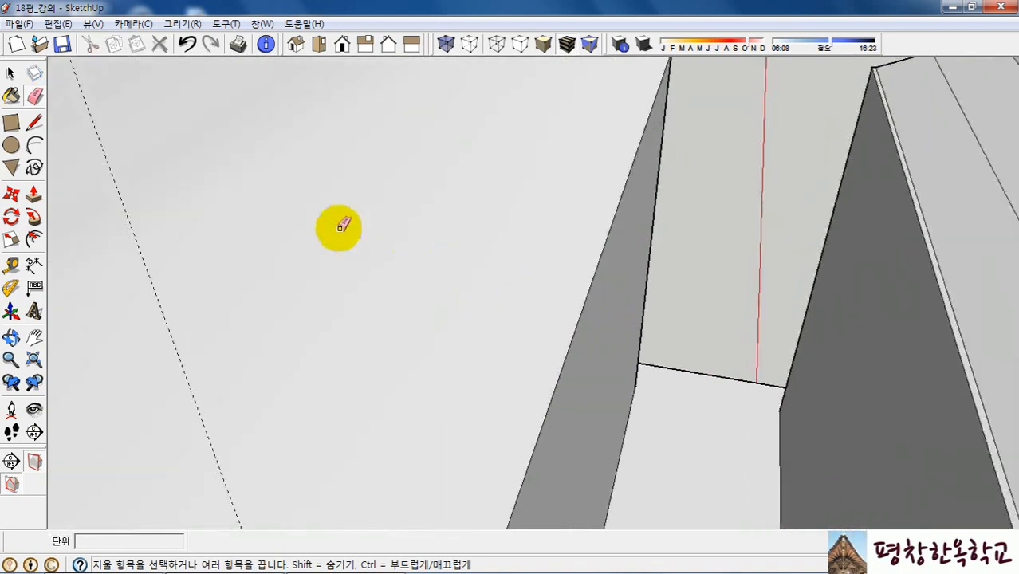
# Step: Clear the extra pad edge and soften all facet edges on the opposite half of the curved seat
pyautogui.scroll(3, 681, 361)
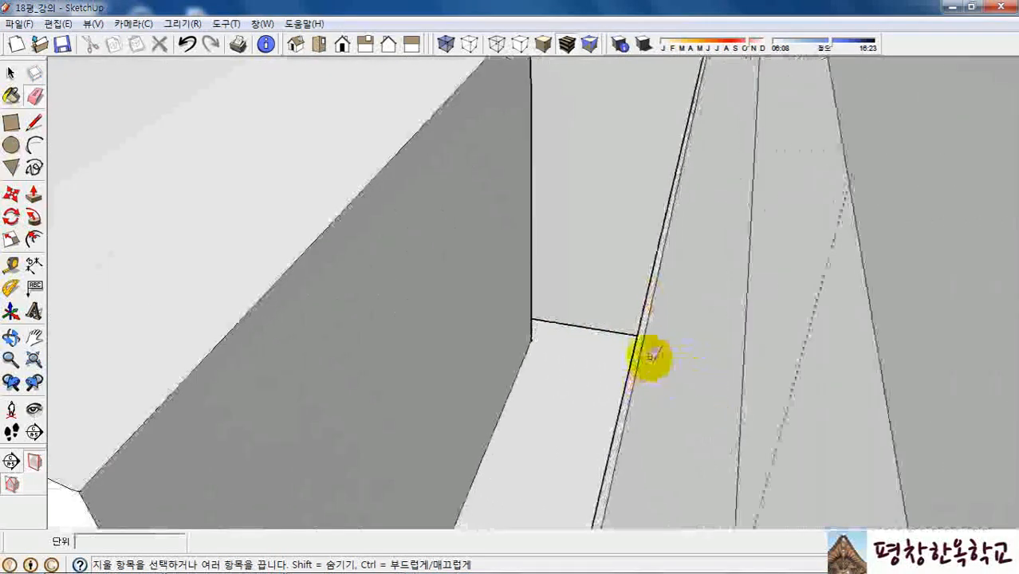
pyautogui.moveTo(643, 345)
pyautogui.mouseDown()
pyautogui.moveTo(705, 352)
pyautogui.moveTo(917, 301)
pyautogui.mouseUp()
pyautogui.scroll(-5, 613, 290)
pyautogui.scroll(4, 590, 285)
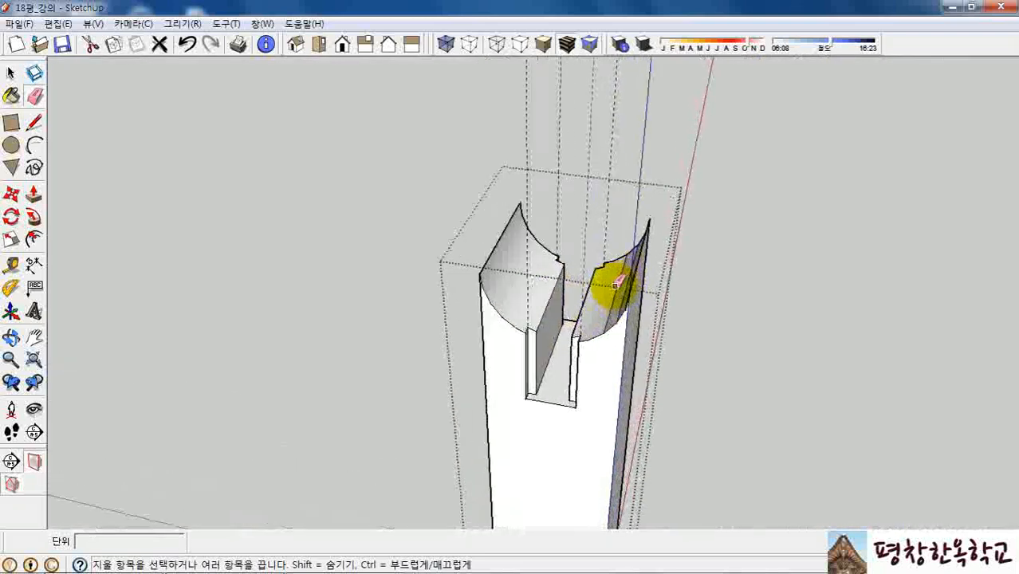
pyautogui.moveTo(615, 285)
pyautogui.mouseDown(button='middle')
pyautogui.moveTo(714, 300)
pyautogui.moveTo(646, 230)
pyautogui.mouseUp(button='middle')
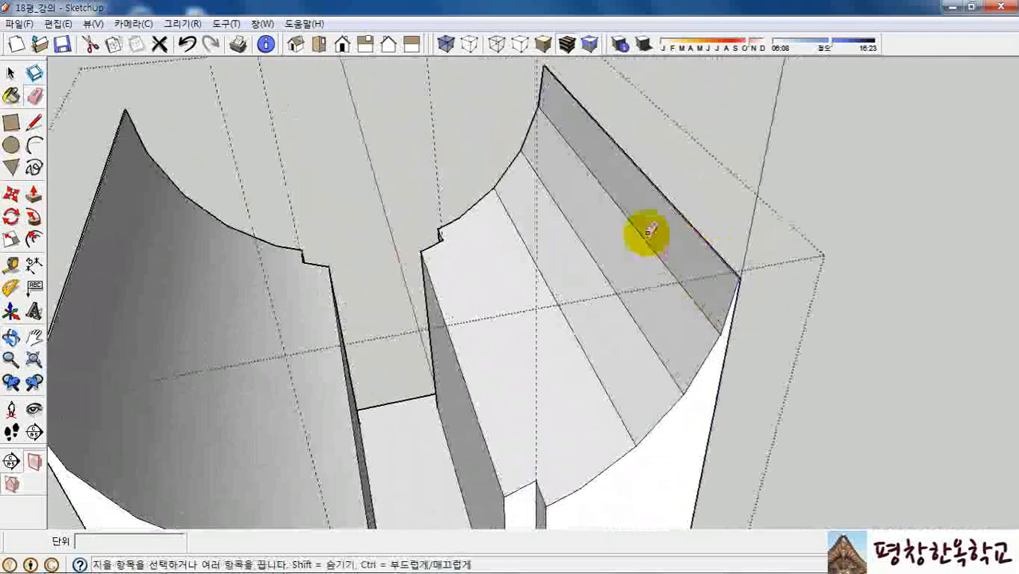
pyautogui.moveTo(641, 249)
pyautogui.mouseDown()
pyautogui.moveTo(591, 322)
pyautogui.moveTo(639, 299)
pyautogui.mouseUp()
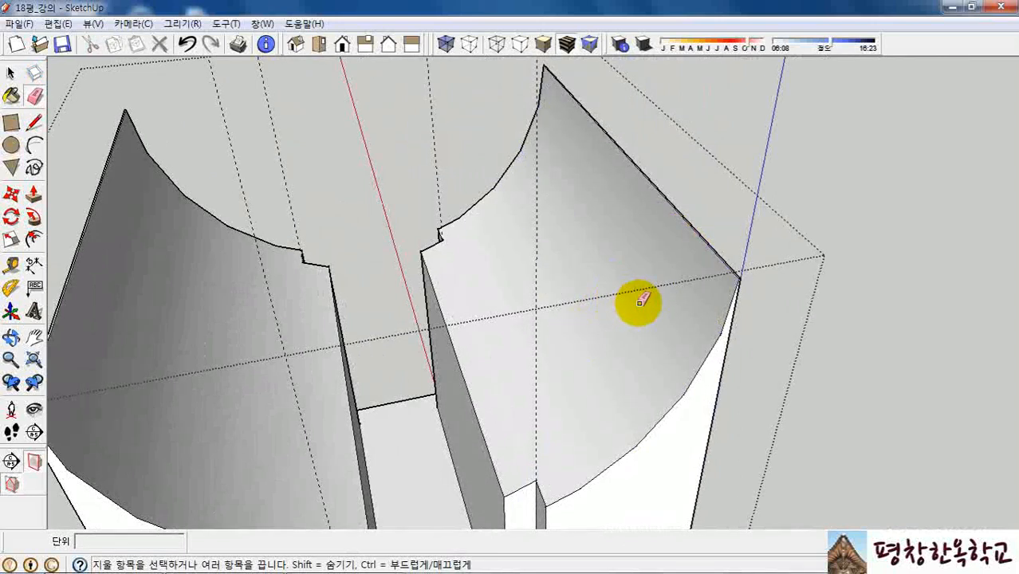
pyautogui.moveTo(640, 298)
pyautogui.mouseDown(button='middle')
pyautogui.moveTo(628, 298)
pyautogui.moveTo(585, 402)
pyautogui.moveTo(295, 397)
pyautogui.moveTo(482, 387)
pyautogui.mouseUp(button='middle')
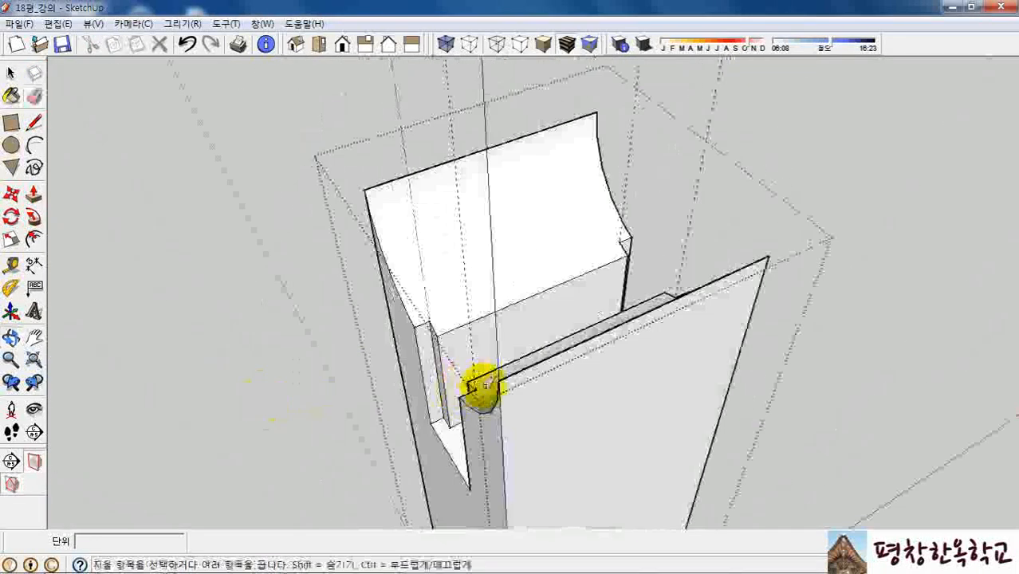
# Step: Close the post group and hide the round ridge beam above it
pyautogui.press('space')
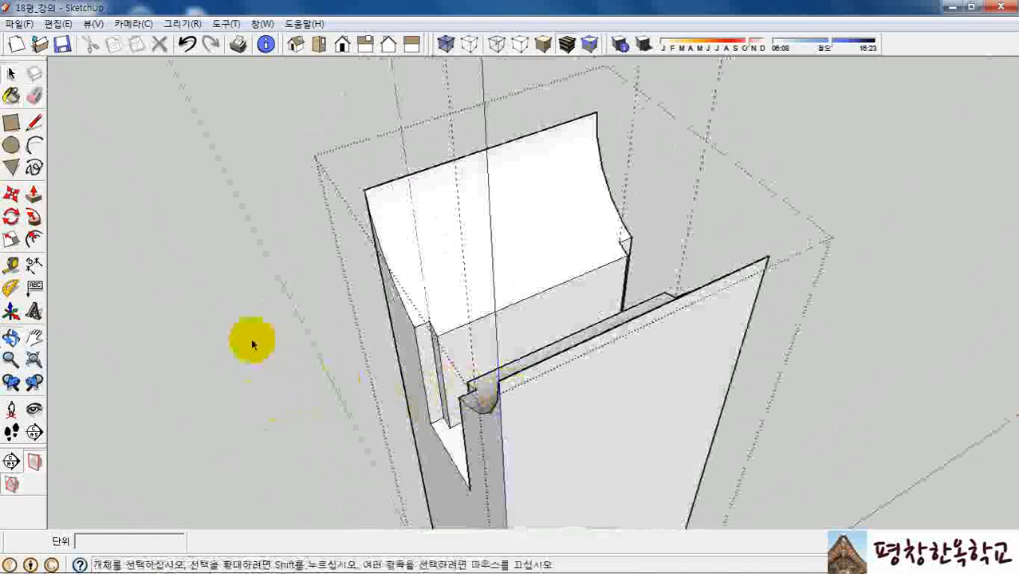
pyautogui.click(252, 341)
pyautogui.moveTo(254, 343); pyautogui.dragTo(271, 298, button='middle')
pyautogui.scroll(-1, 704, 136)
pyautogui.scroll(-3, 705, 136)
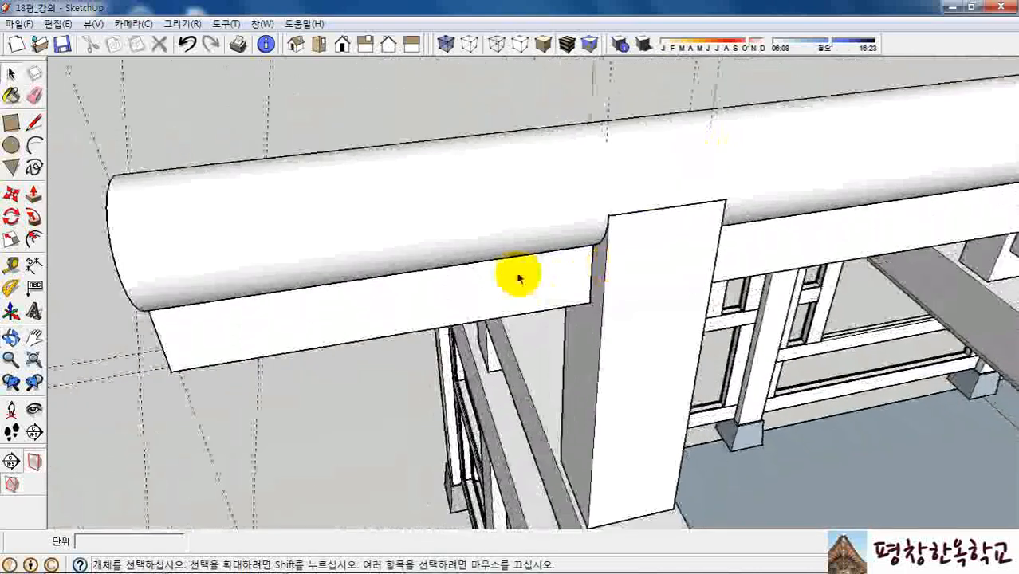
pyautogui.moveTo(537, 280)
pyautogui.mouseDown(button='middle')
pyautogui.moveTo(552, 305)
pyautogui.moveTo(546, 296)
pyautogui.mouseUp(button='middle')
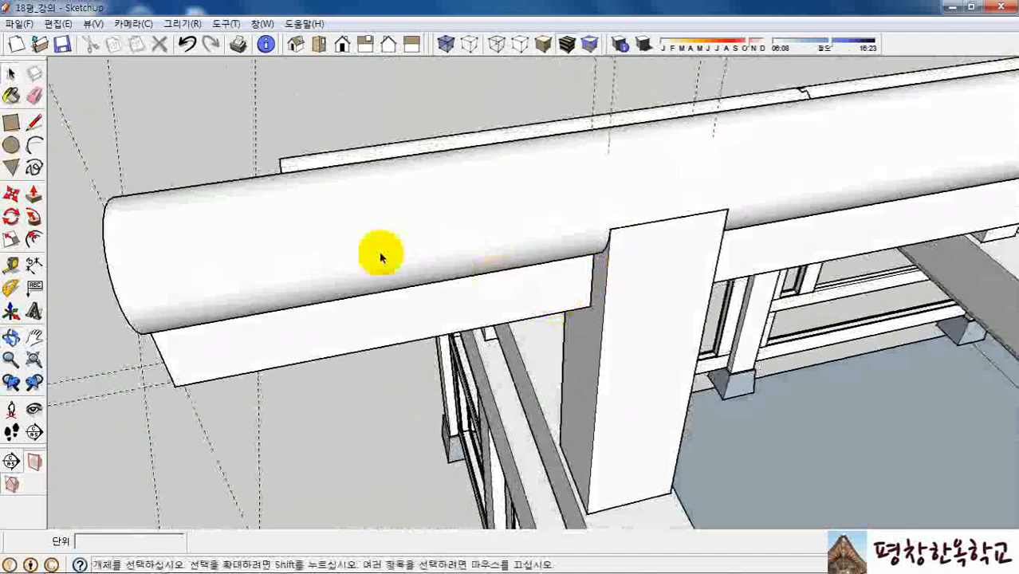
pyautogui.scroll(-5, 278, 285)
pyautogui.scroll(4, 547, 263)
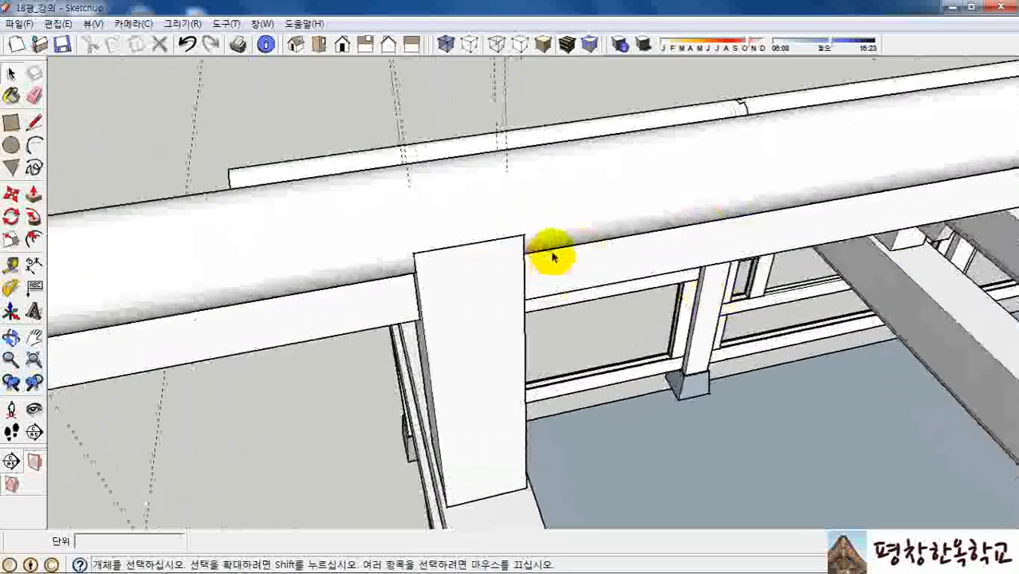
pyautogui.rightClick(584, 166)
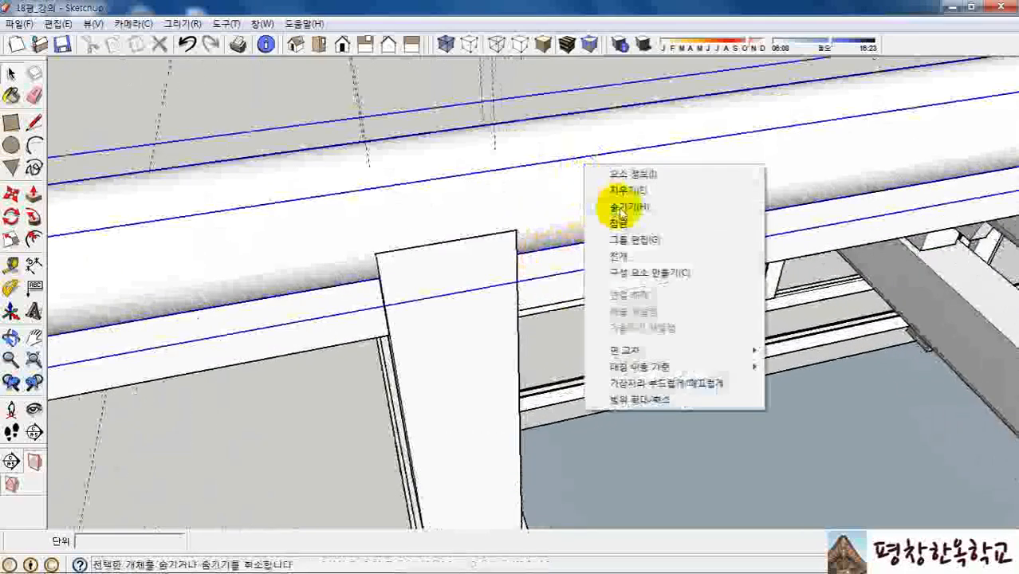
pyautogui.click(634, 209)
# Step: Open the squared beam under the hidden round beam, select all its geometry and intersect its faces with the model
pyautogui.scroll(5, 567, 276)
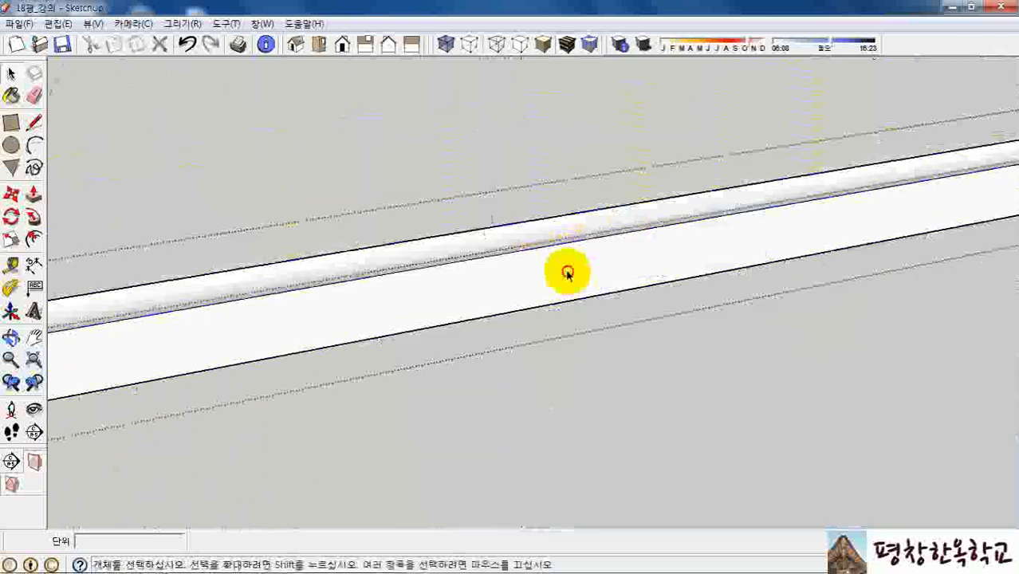
pyautogui.tripleClick(567, 276)
pyautogui.rightClick(567, 276)
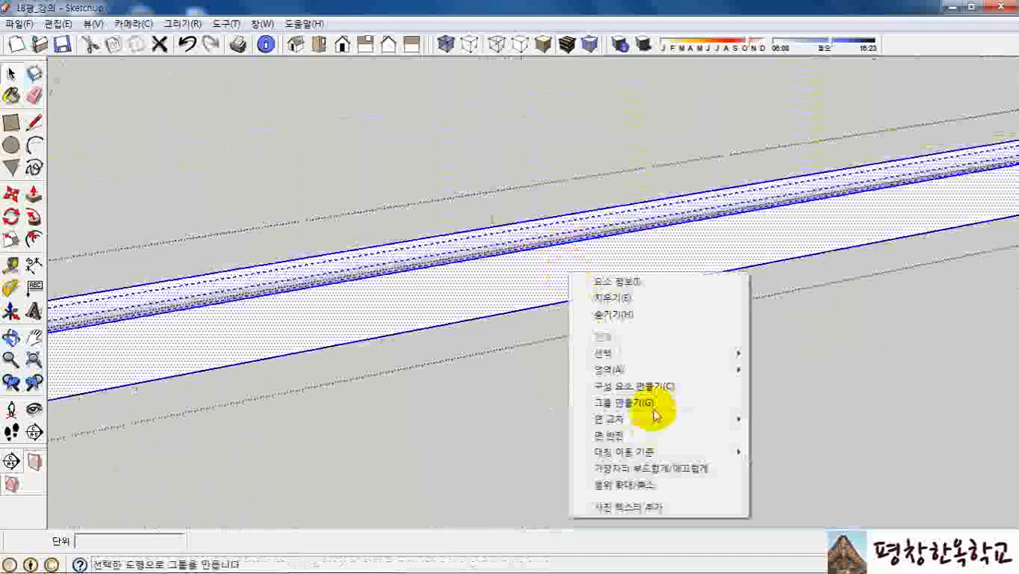
pyautogui.moveTo(740, 418)
pyautogui.click(781, 417)
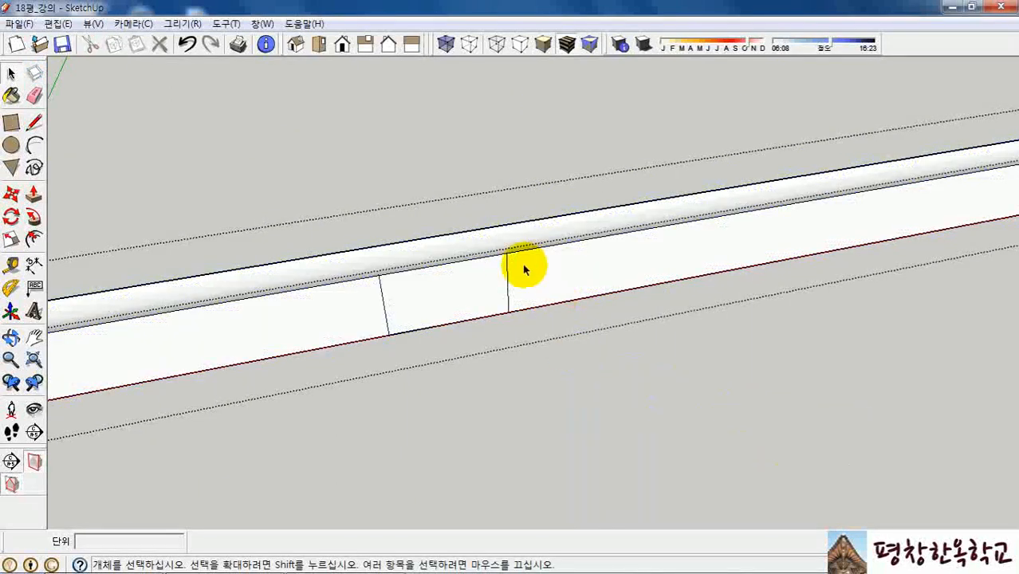
# Step: Place guide lines 5 in from both post intersection lines on the squared beam's side face
pyautogui.scroll(2, 511, 278)
pyautogui.moveTo(511, 277); pyautogui.dragTo(511, 274, button='middle')
pyautogui.scroll(2, 386, 299)
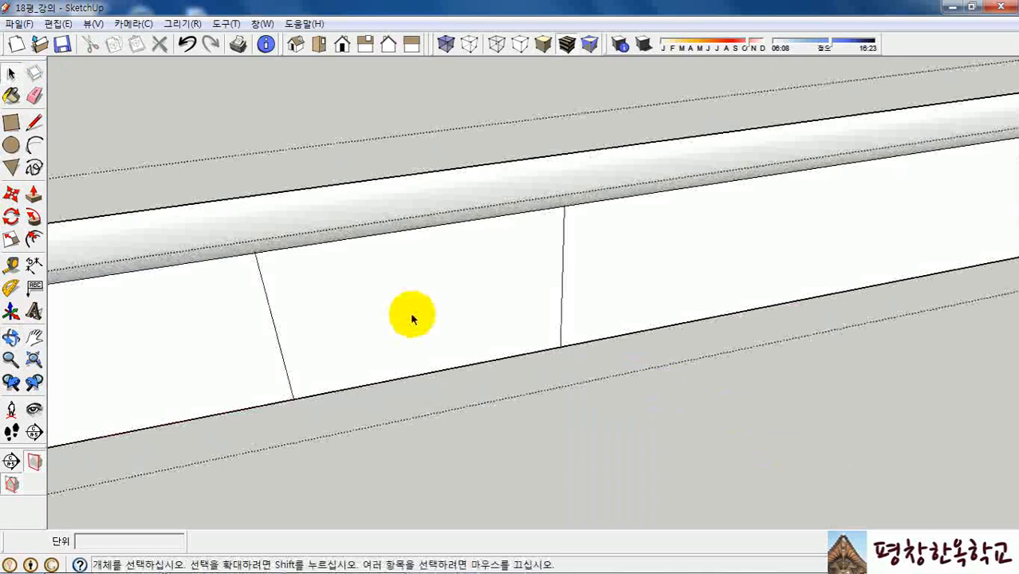
pyautogui.press('t')
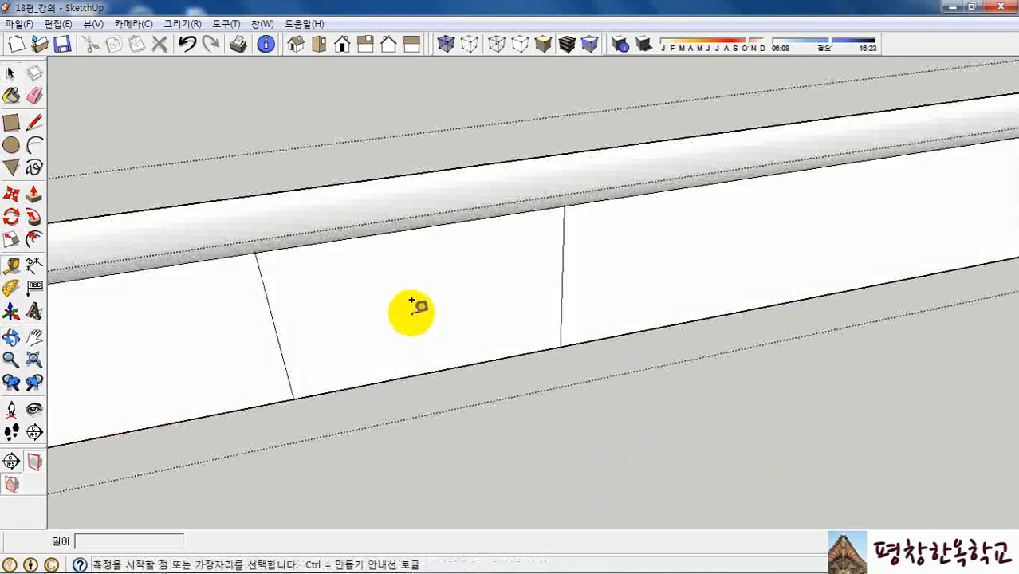
pyautogui.click(269, 299)
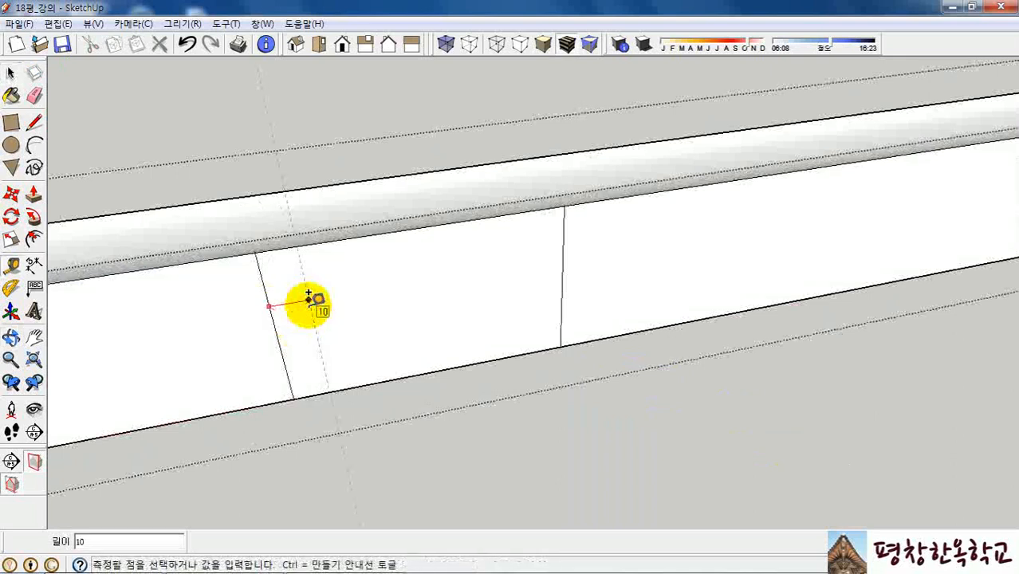
pyautogui.click(563, 243)
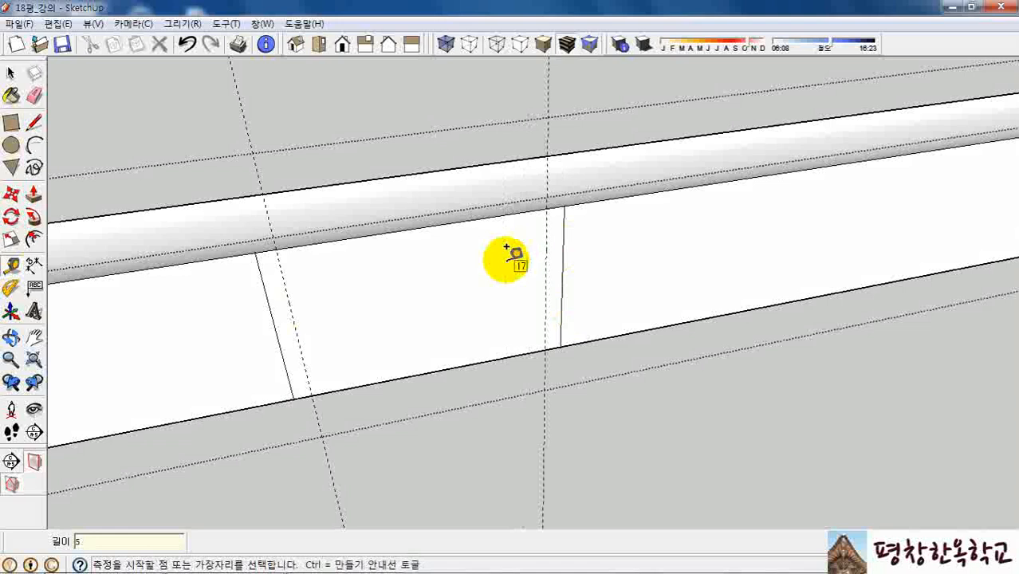
# Step: Draw a full-height rectangle between the two guides on the beam's side face and delete the two outer intersection lines
pyautogui.press('r')
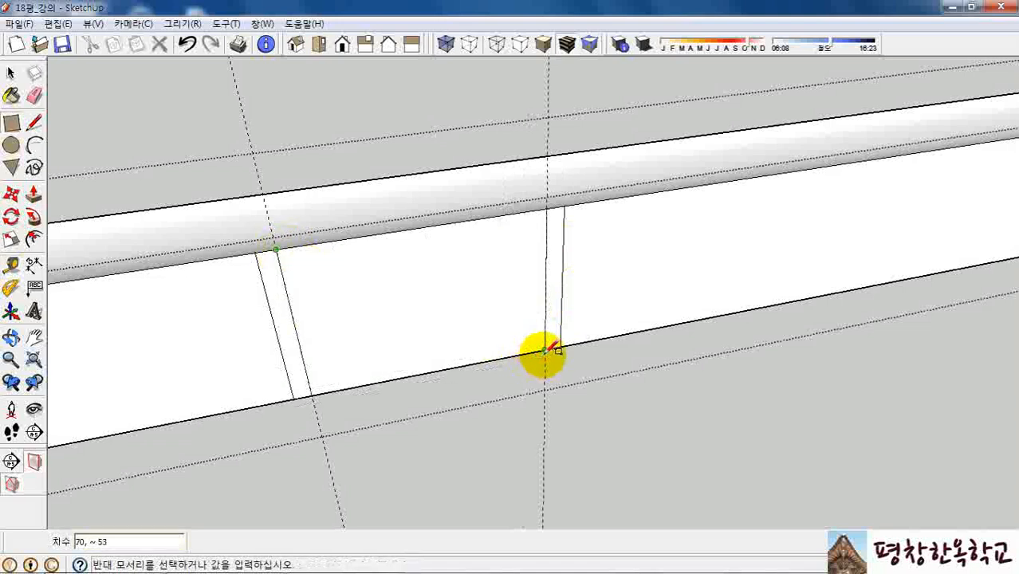
pyautogui.press('space')
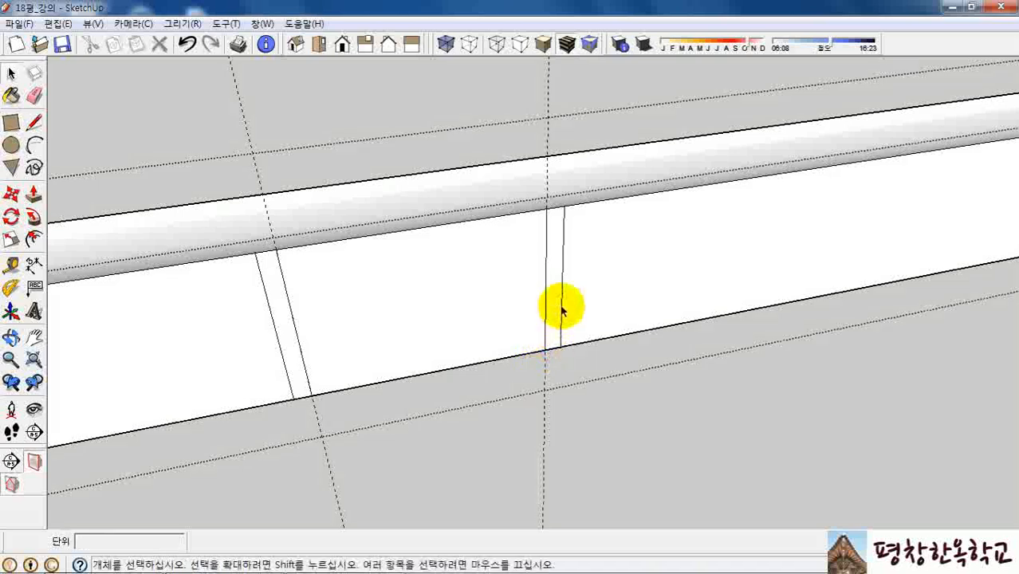
pyautogui.press('Delete')
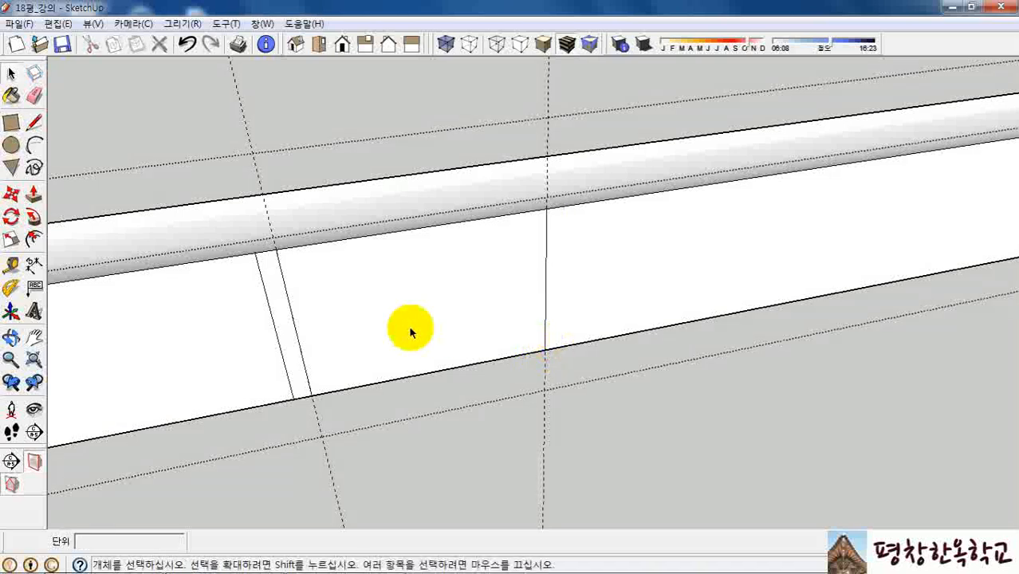
pyautogui.click(296, 365)
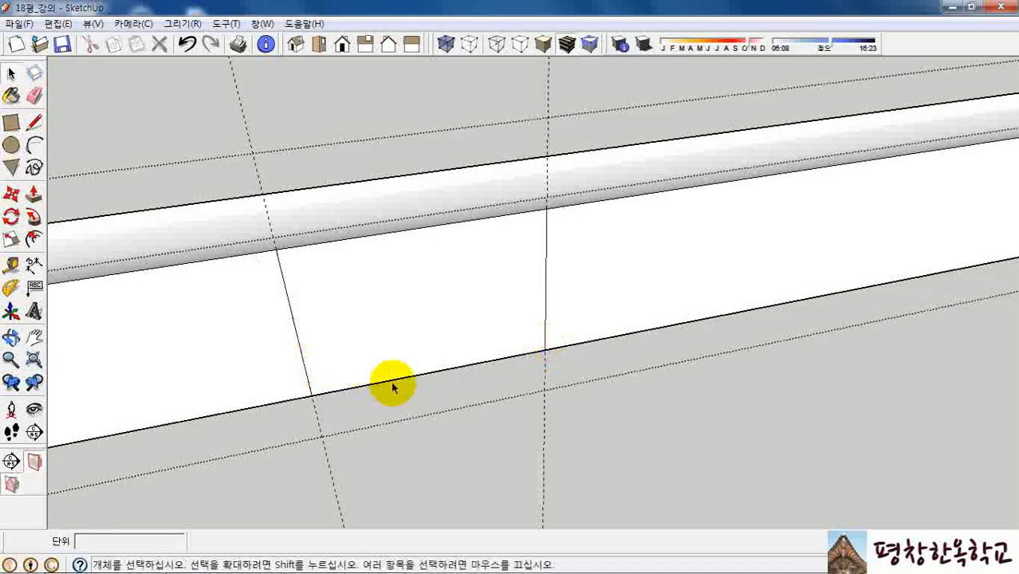
# Step: Push the rectangle on the squared beam's side face 5 into the beam to cut the recess
pyautogui.press('p')
pyautogui.click(413, 339)
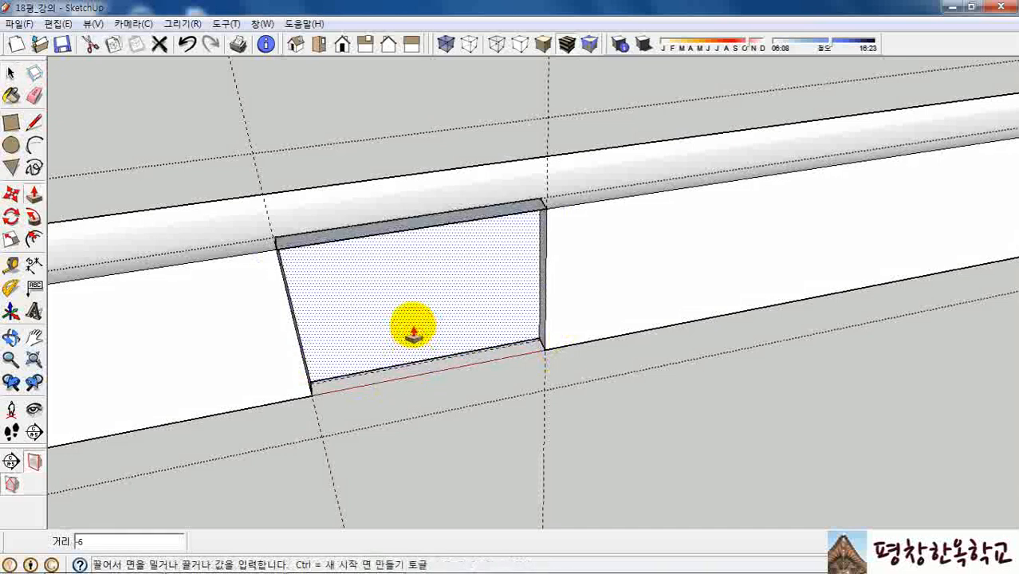
pyautogui.click(413, 333)
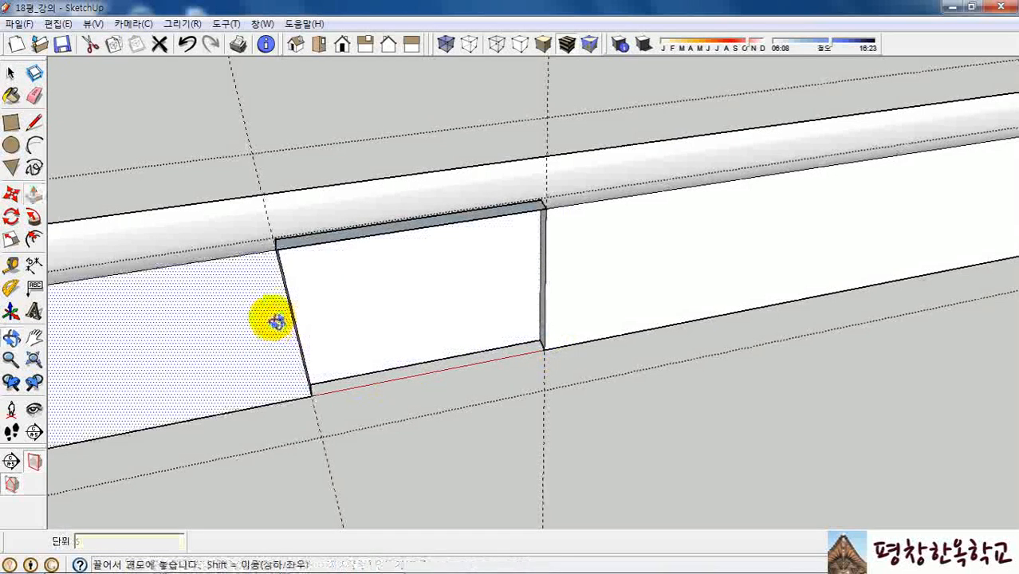
# Step: Place guide lines 5 in from both post intersection lines on the squared beam's opposite side face
pyautogui.moveTo(273, 318); pyautogui.dragTo(375, 168, button='middle')
pyautogui.scroll(-7, 527, 279)
pyautogui.moveTo(291, 283); pyautogui.dragTo(712, 192, button='middle')
pyautogui.scroll(4, 748, 214)
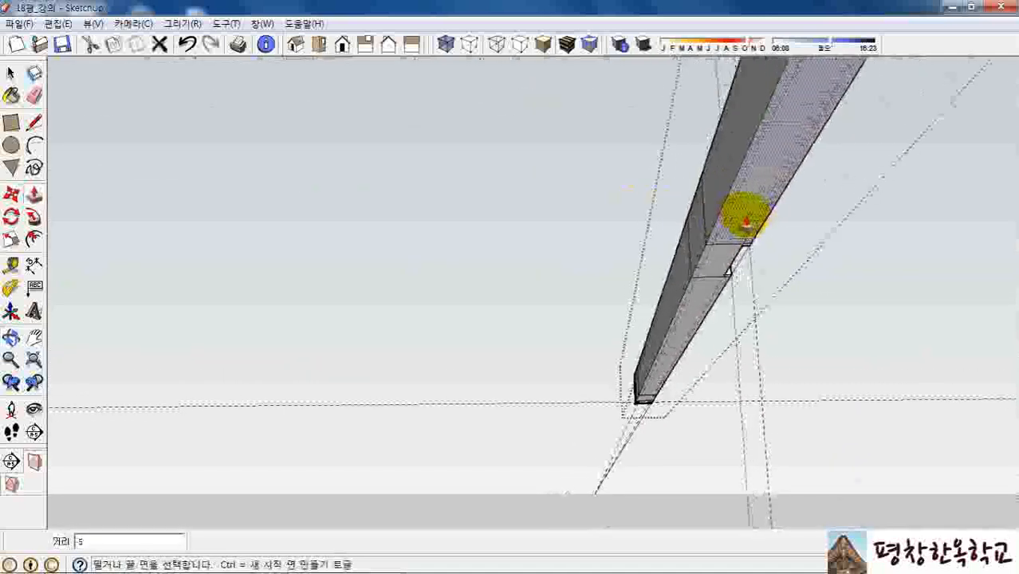
pyautogui.scroll(1, 733, 247)
pyautogui.press('space')
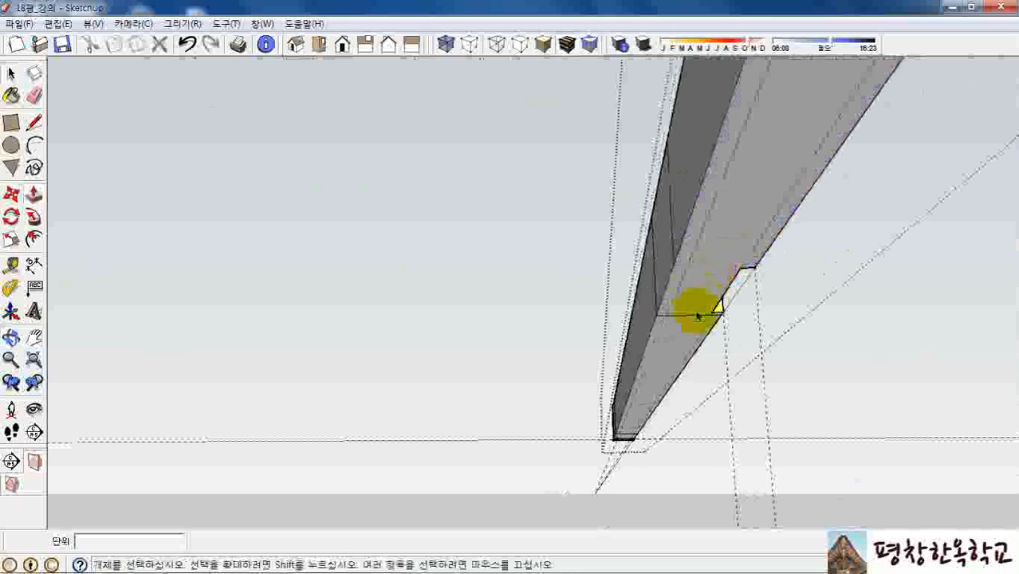
pyautogui.moveTo(684, 238); pyautogui.dragTo(1003, 341, button='middle')
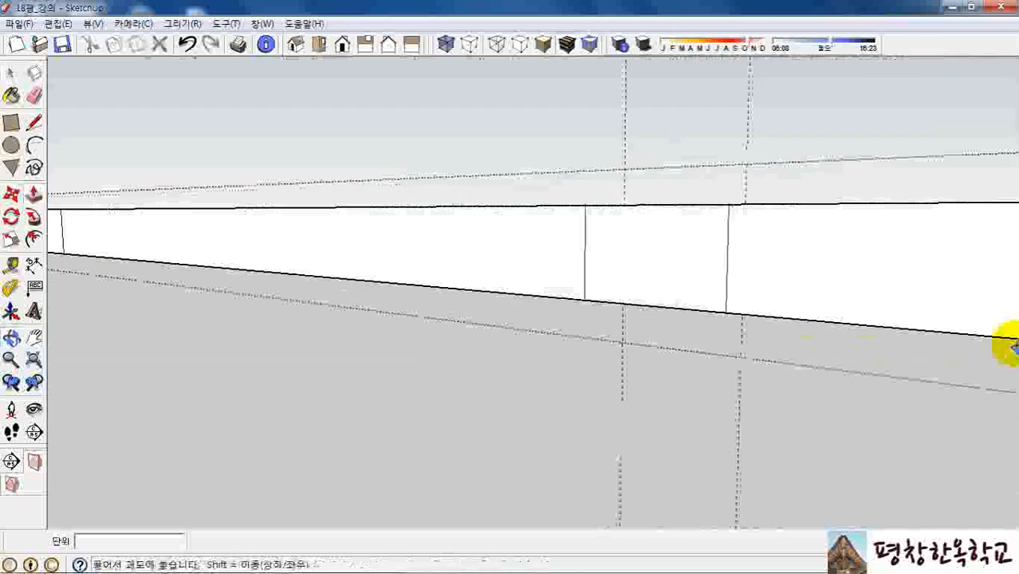
pyautogui.scroll(2, 728, 252)
pyautogui.moveTo(728, 251); pyautogui.dragTo(846, 269, button='middle')
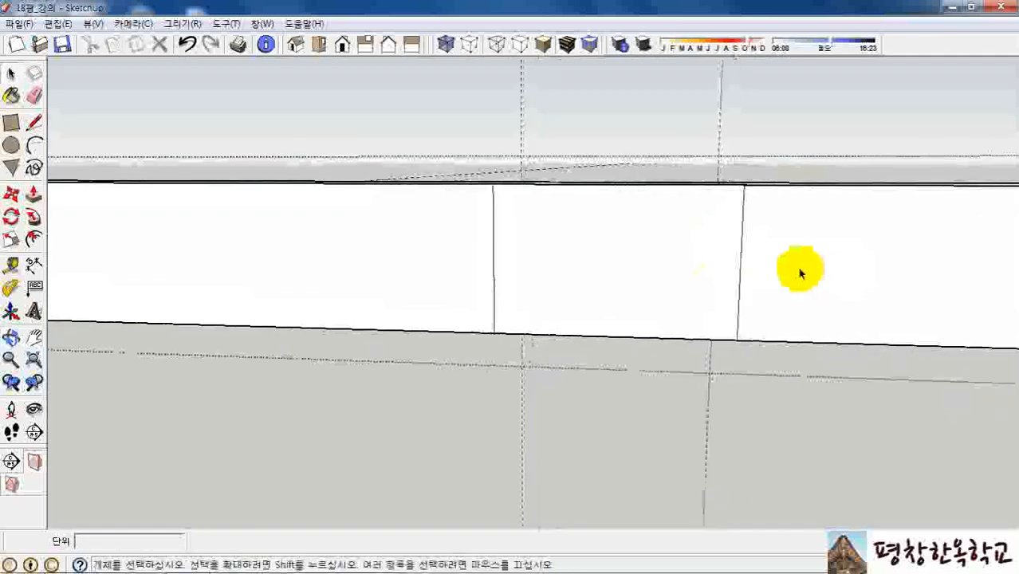
pyautogui.press('t')
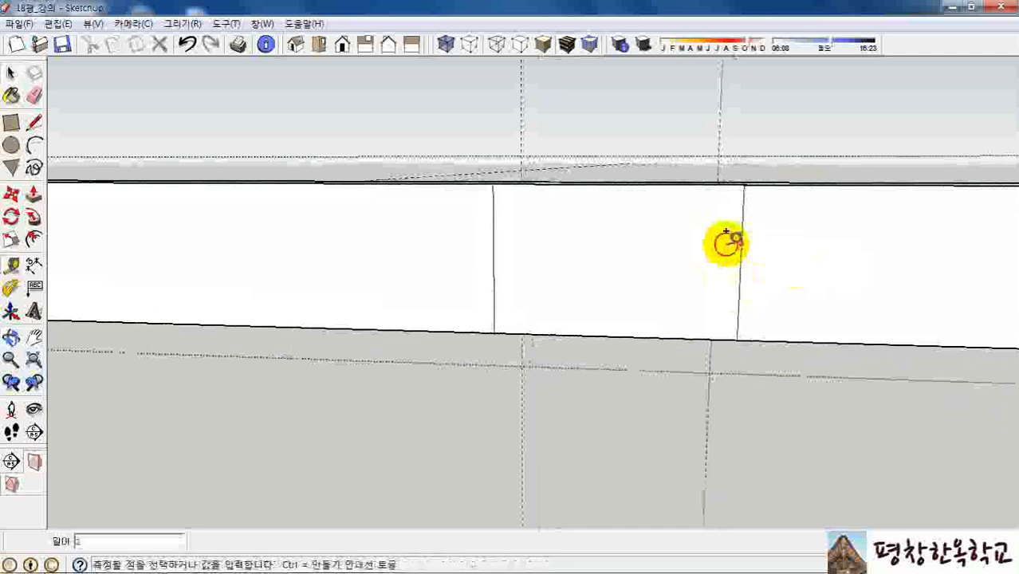
pyautogui.click(705, 233)
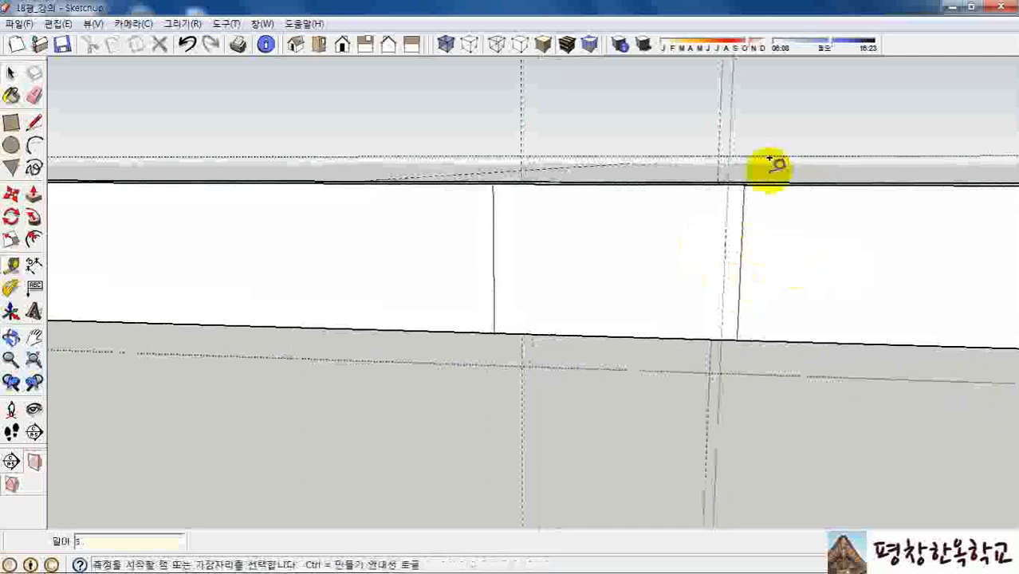
pyautogui.click(495, 232)
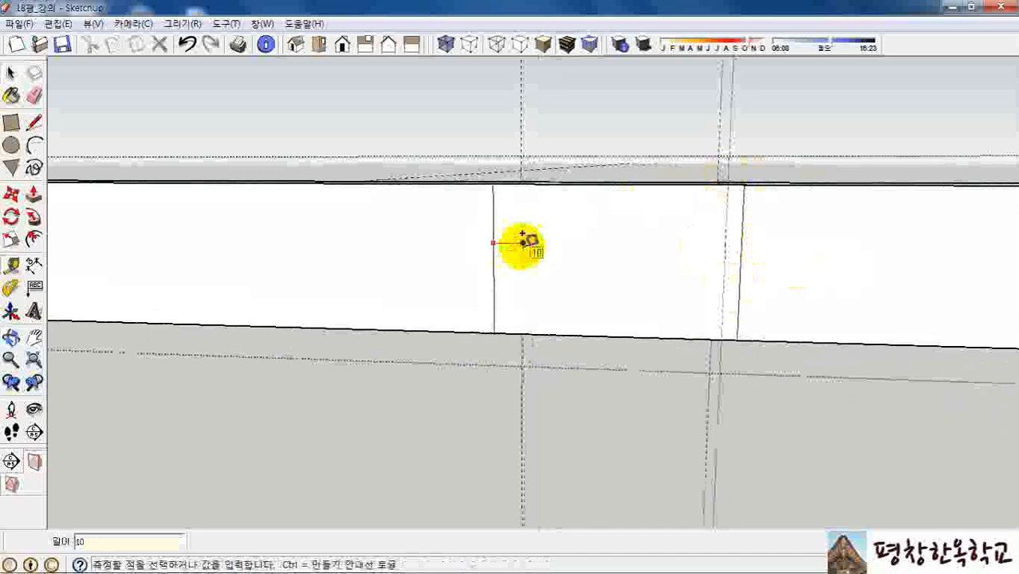
pyautogui.write('5')
pyautogui.press('Return')
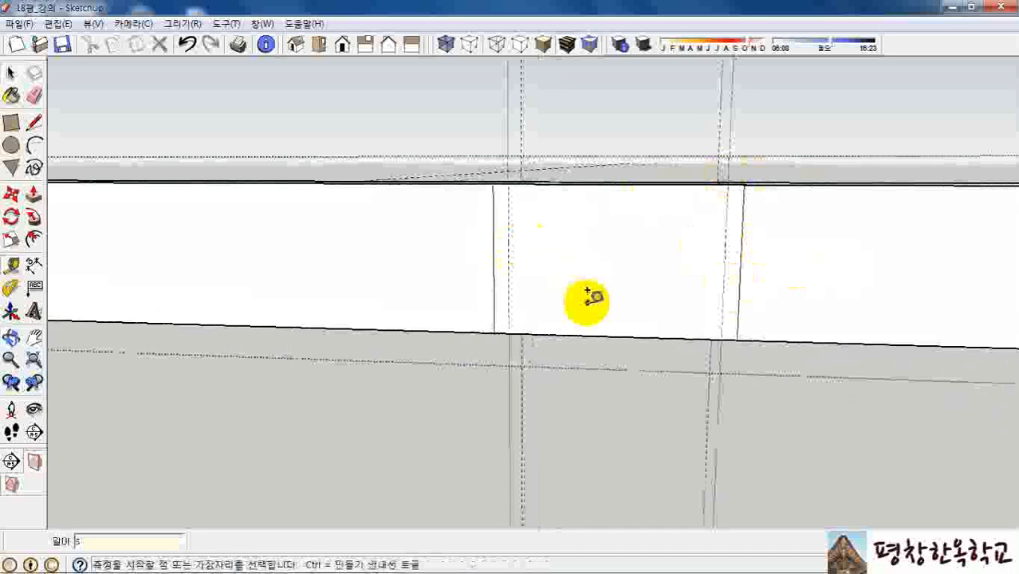
# Step: Draw a full-height rectangle between the two guides on the opposite side face and delete the two outer intersection lines
pyautogui.press('r')
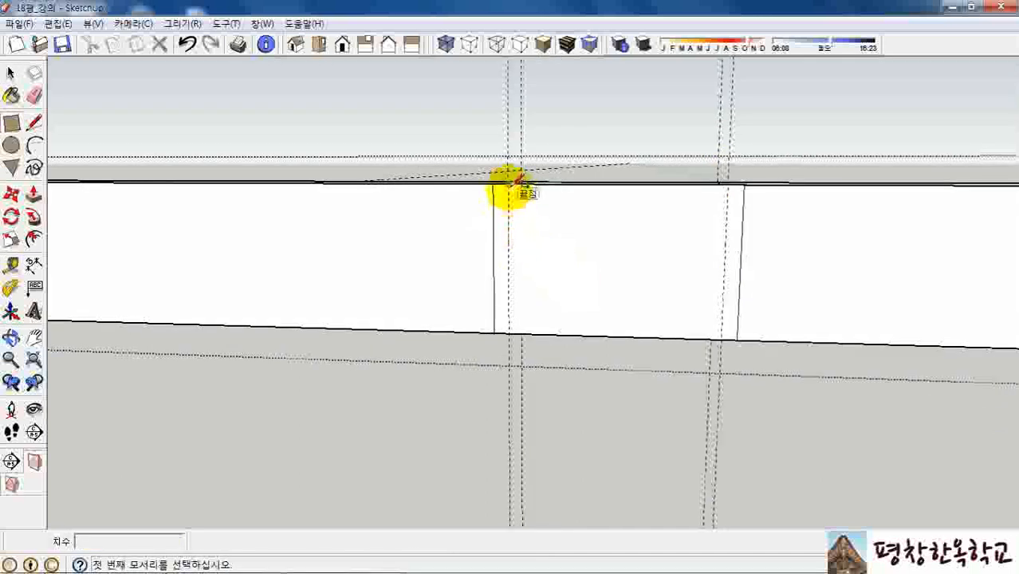
pyautogui.click(509, 184)
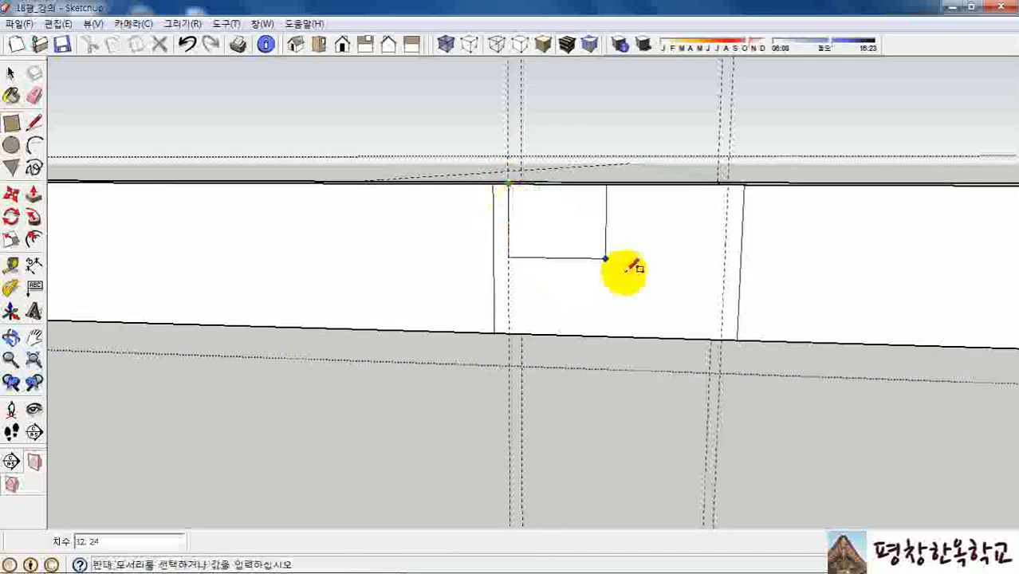
pyautogui.click(727, 339)
pyautogui.press('space')
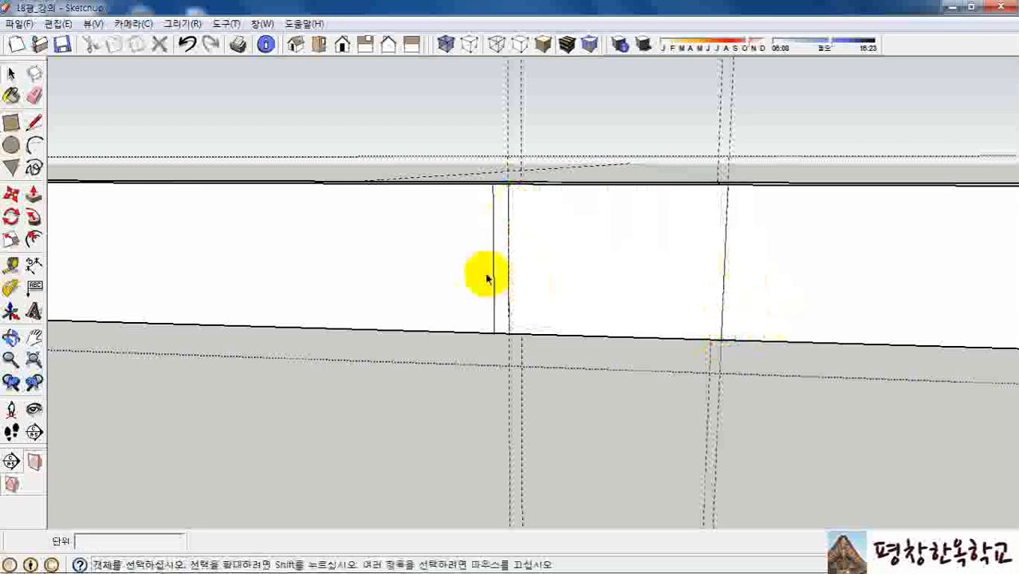
# Step: Push the new rectangle into the beam by the same depth as the recess on the opposite side
pyautogui.moveTo(492, 271); pyautogui.dragTo(701, 291, button='middle')
pyautogui.press('p')
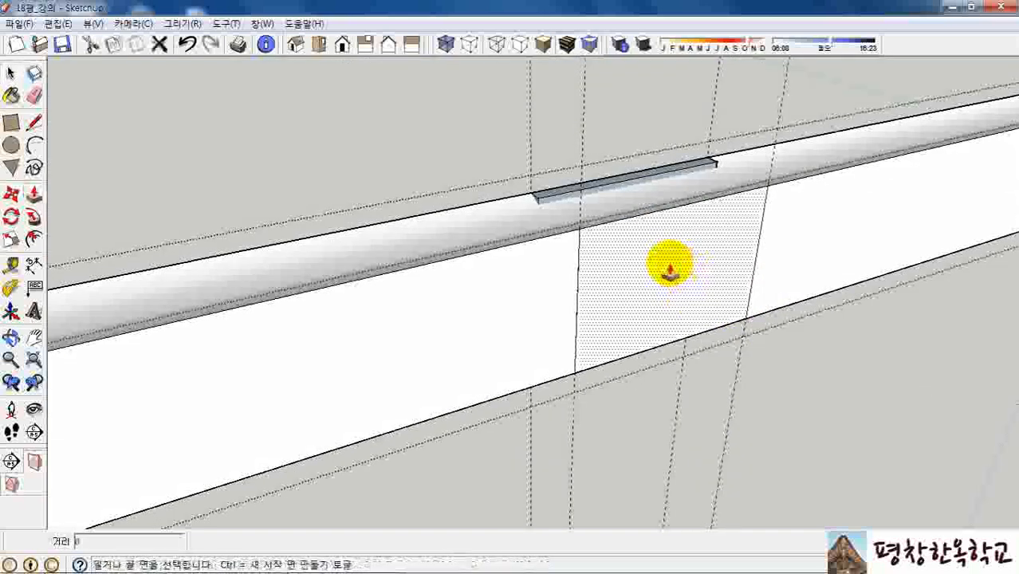
pyautogui.click(667, 265)
pyautogui.click(668, 268)
pyautogui.moveTo(669, 268); pyautogui.dragTo(642, 285, button='middle')
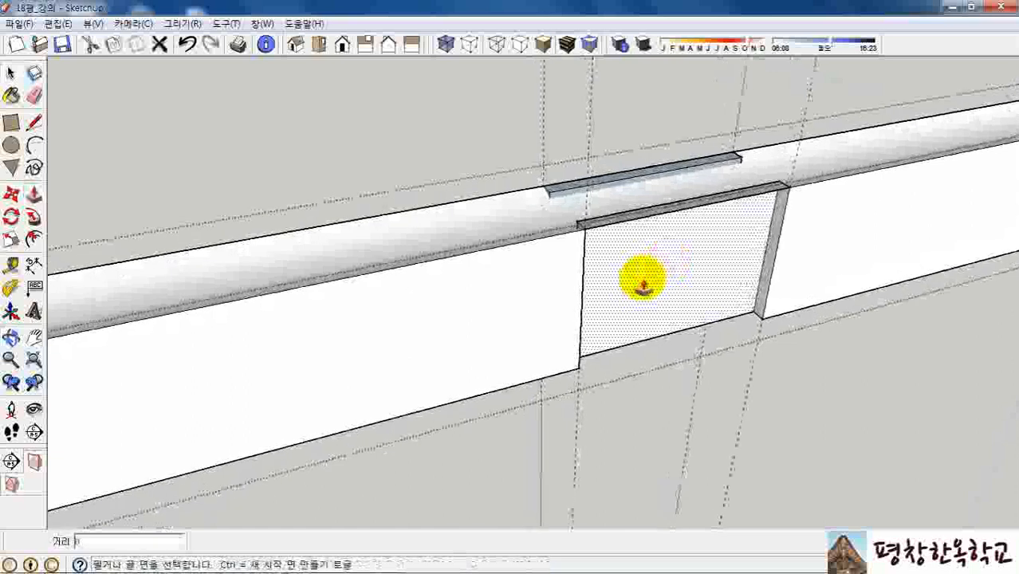
pyautogui.moveTo(682, 239); pyautogui.dragTo(701, 291, button='middle')
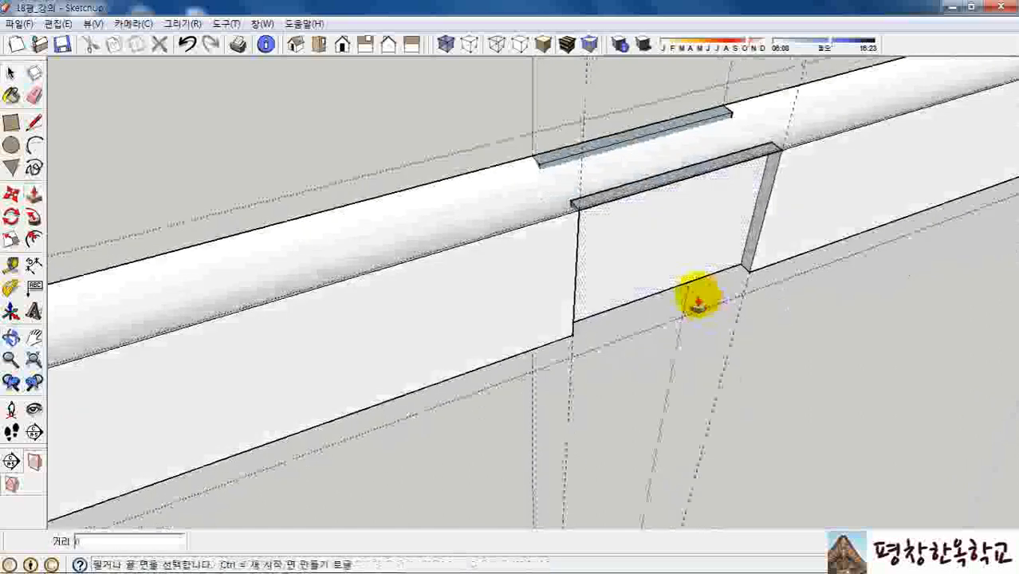
# Step: Intersect the squared beam's curved top face with the model
pyautogui.click(453, 216)
pyautogui.rightClick(456, 215)
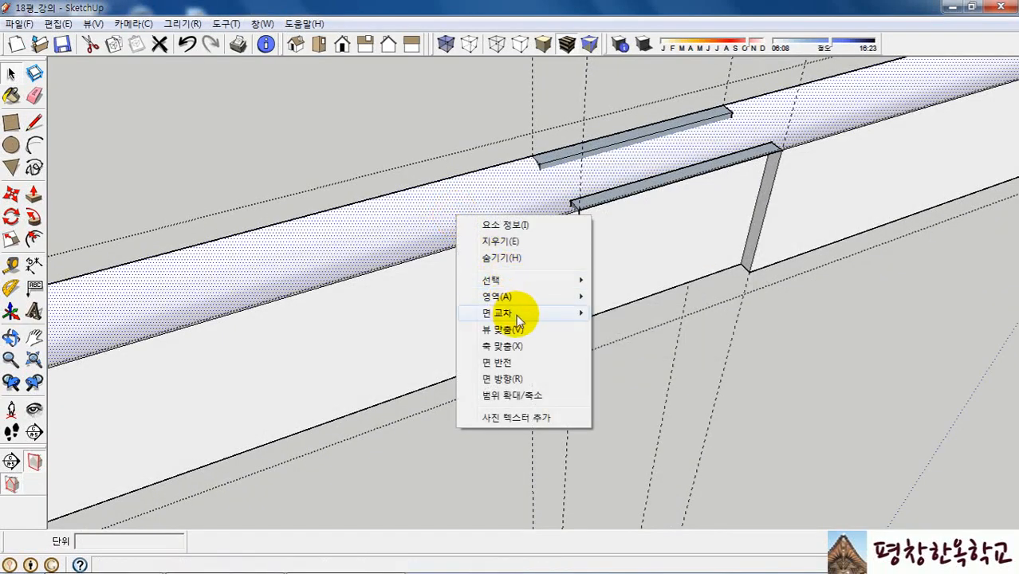
pyautogui.moveTo(548, 317)
pyautogui.click(638, 322)
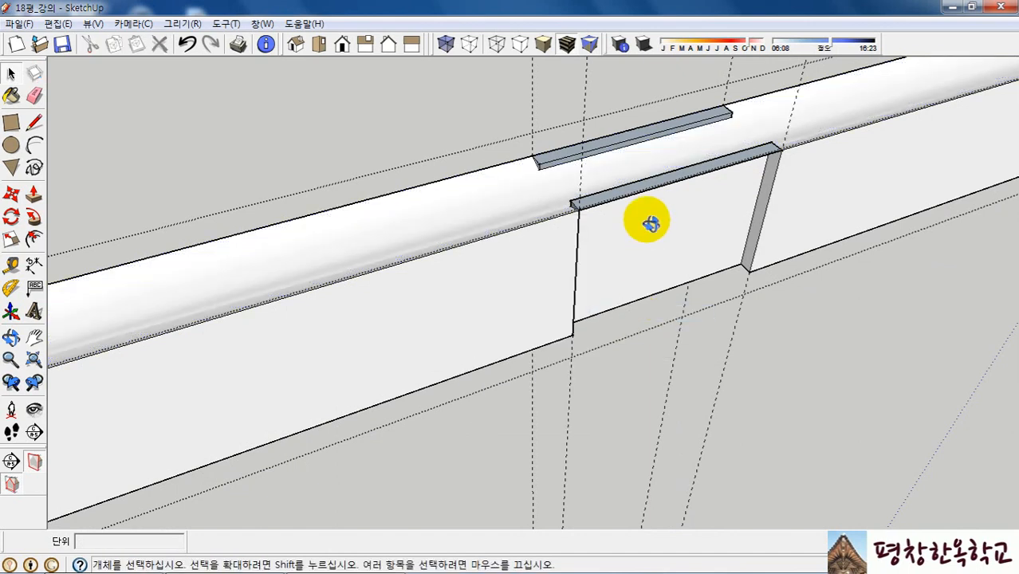
# Step: Delete the leftover faces and edges at the beam's curved top over the second recess
pyautogui.scroll(4, 662, 226)
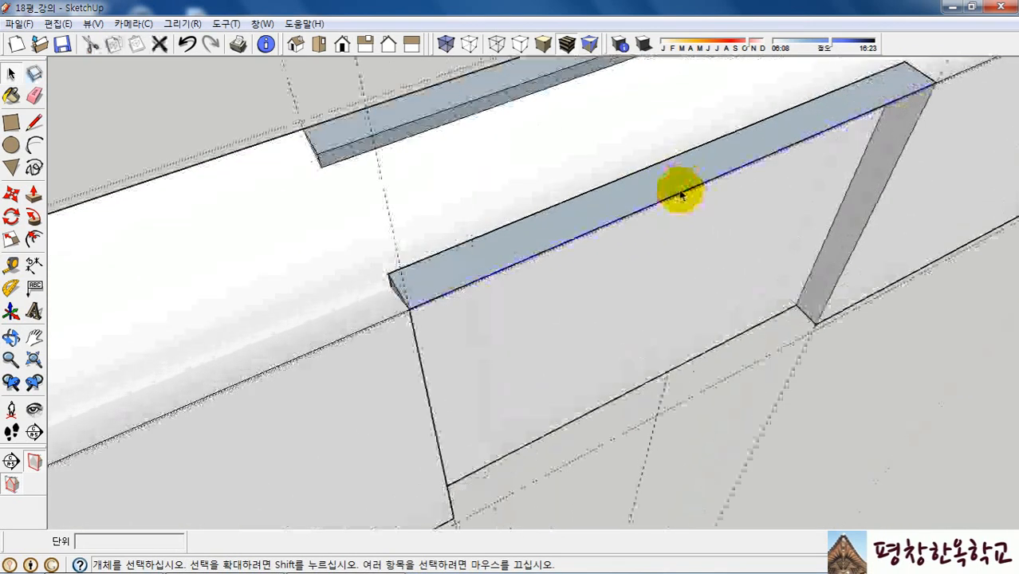
pyautogui.press('Delete')
pyautogui.moveTo(624, 195); pyautogui.dragTo(477, 163, button='middle')
pyautogui.press('Delete')
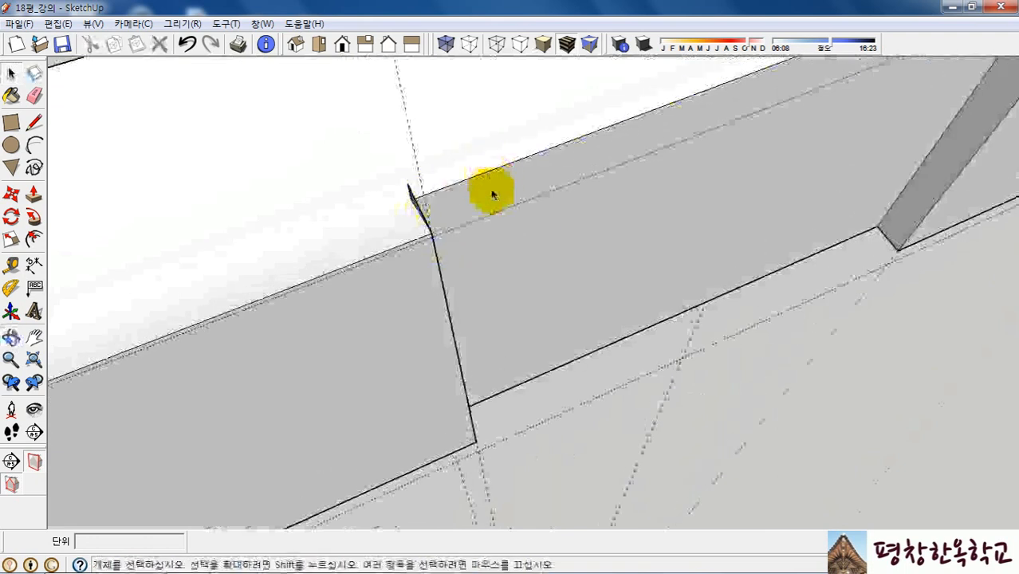
pyautogui.press('Delete')
pyautogui.moveTo(411, 206); pyautogui.dragTo(693, 107, button='middle')
pyautogui.scroll(2, 359, 311)
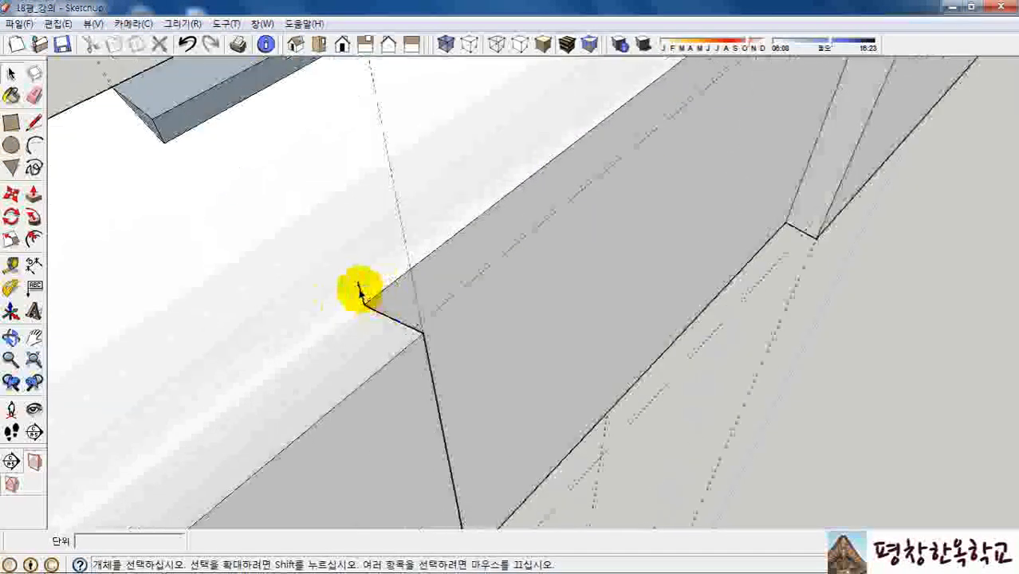
pyautogui.scroll(-4, 335, 341)
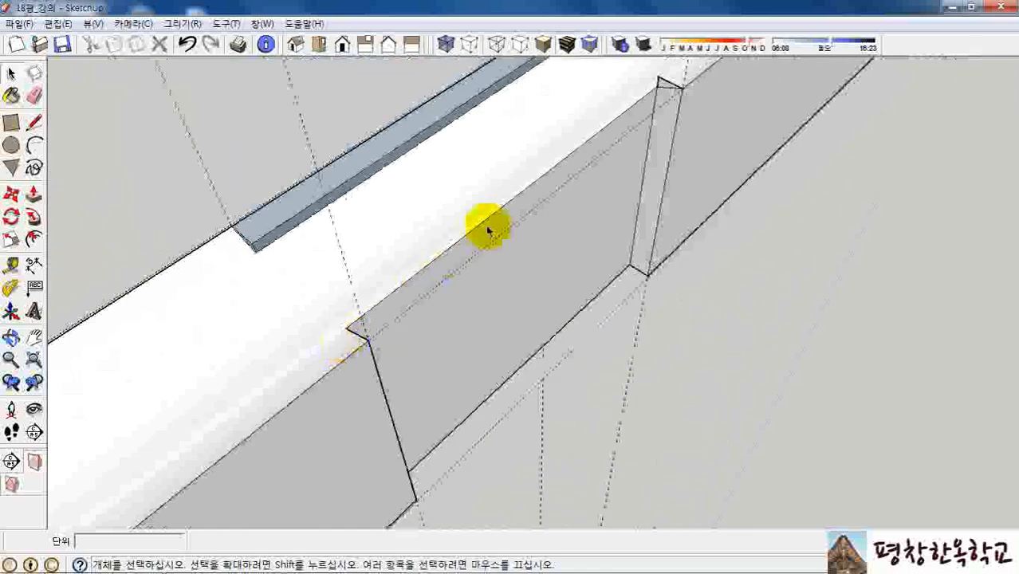
pyautogui.scroll(1, 684, 92)
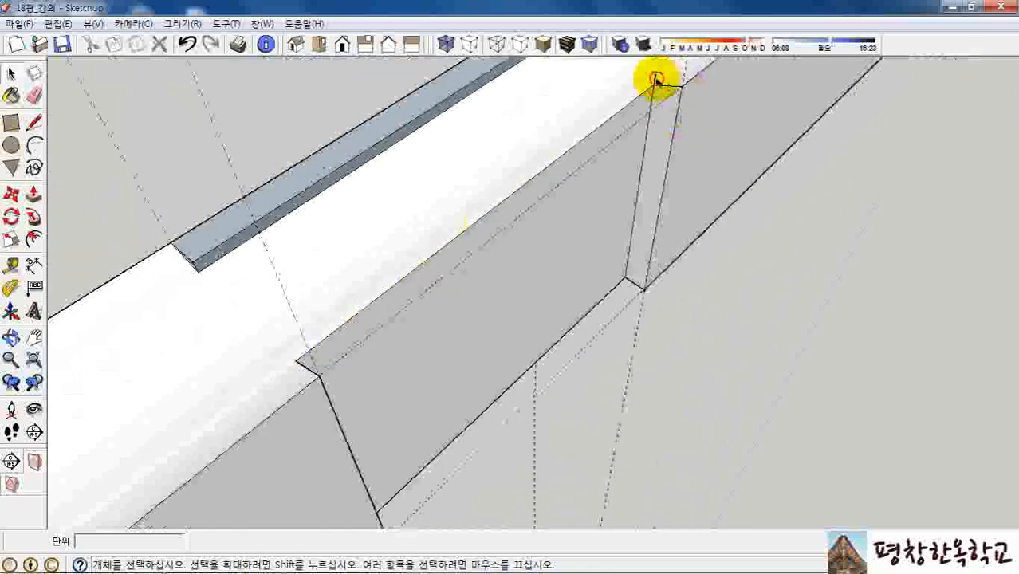
pyautogui.scroll(-2, 674, 198)
# Step: Delete the leftover faces and edges at the beam's curved top over the first recess
pyautogui.scroll(5, 527, 142)
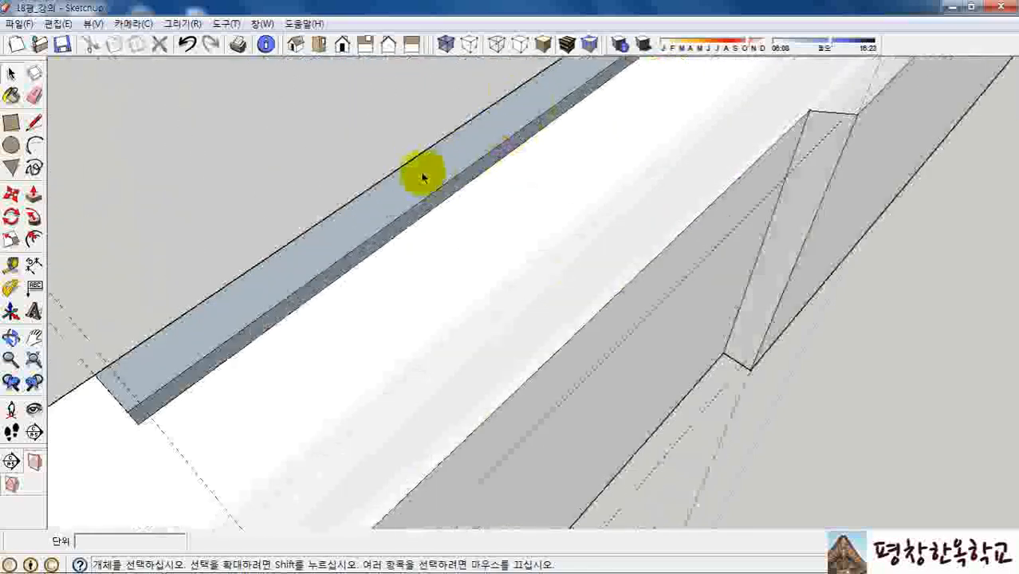
pyautogui.press('Delete')
pyautogui.click(421, 203)
pyautogui.press('Delete')
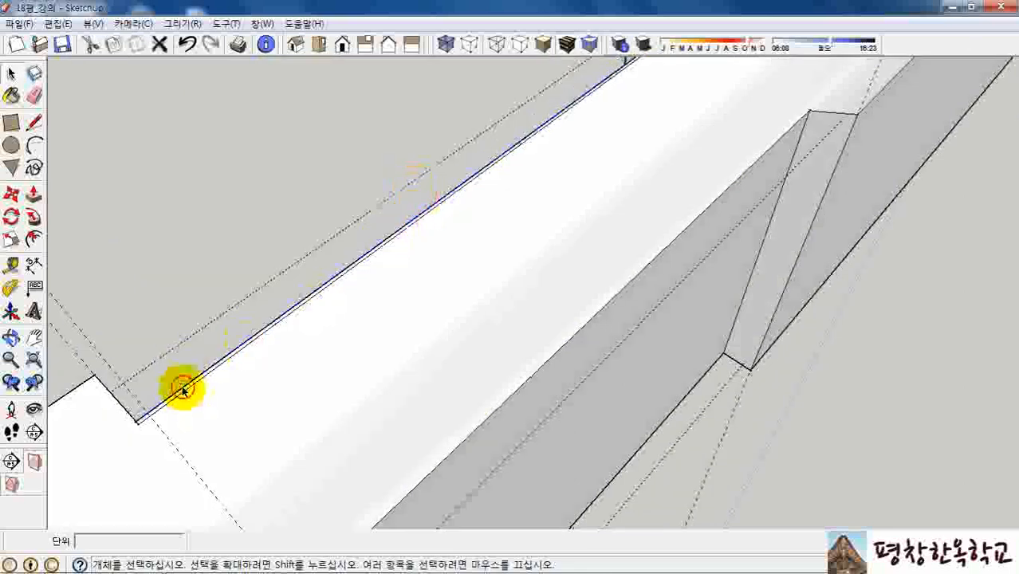
pyautogui.press('Delete')
pyautogui.moveTo(158, 421); pyautogui.dragTo(146, 477, button='middle')
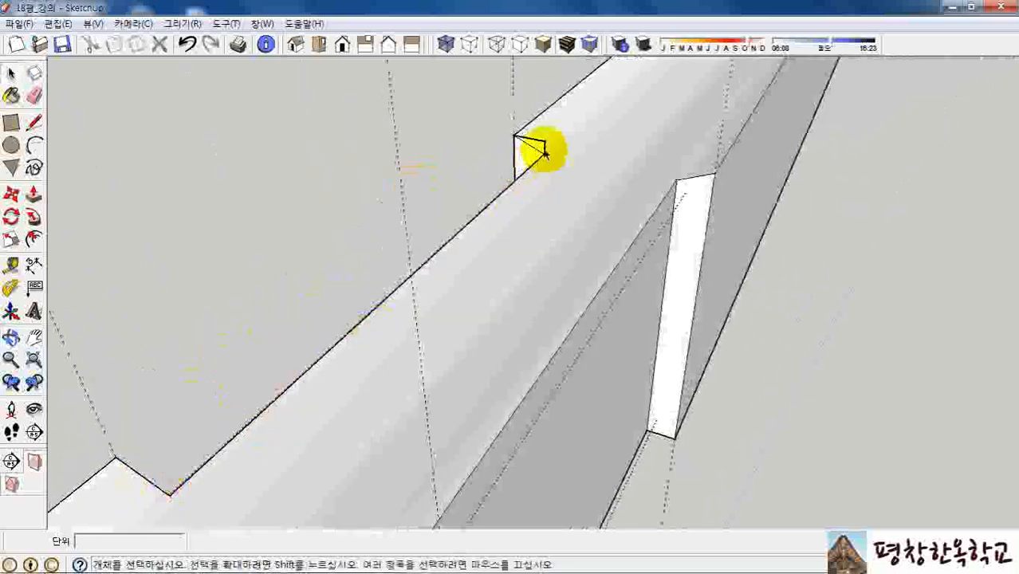
# Step: Close the squared beam group and unhide all hidden objects
pyautogui.moveTo(455, 212); pyautogui.dragTo(614, 348, button='middle')
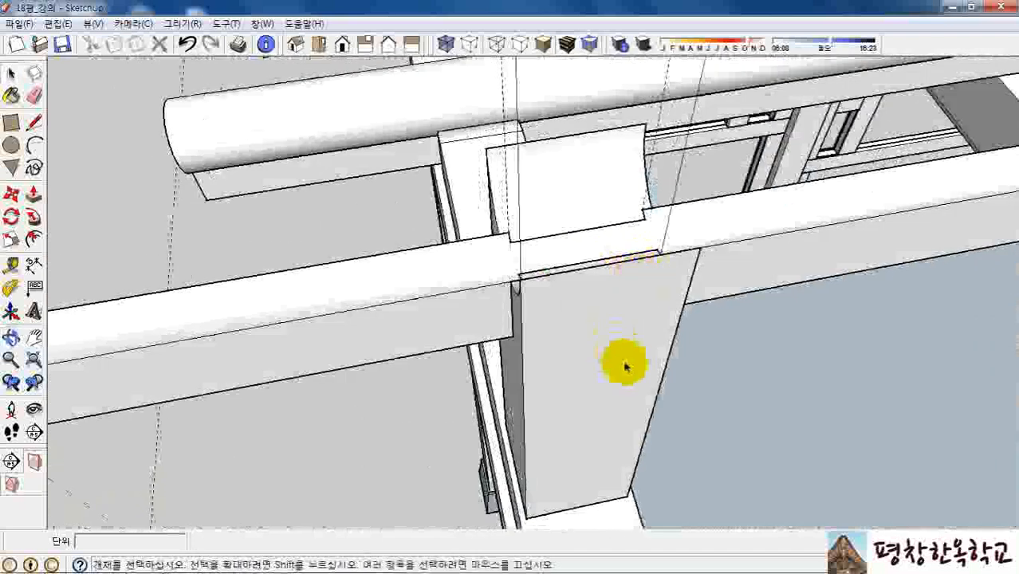
pyautogui.click(57, 23)
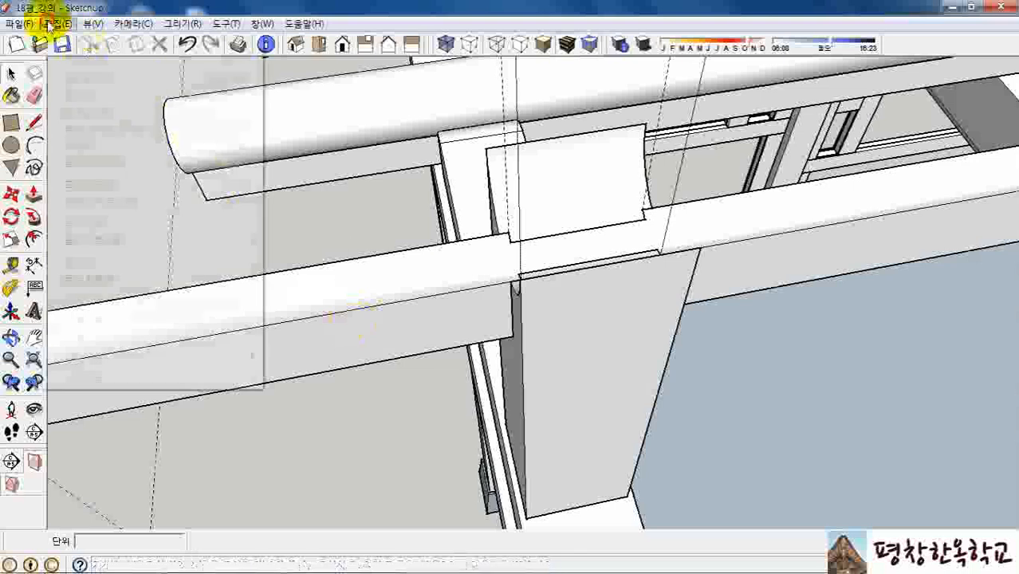
pyautogui.moveTo(125, 240)
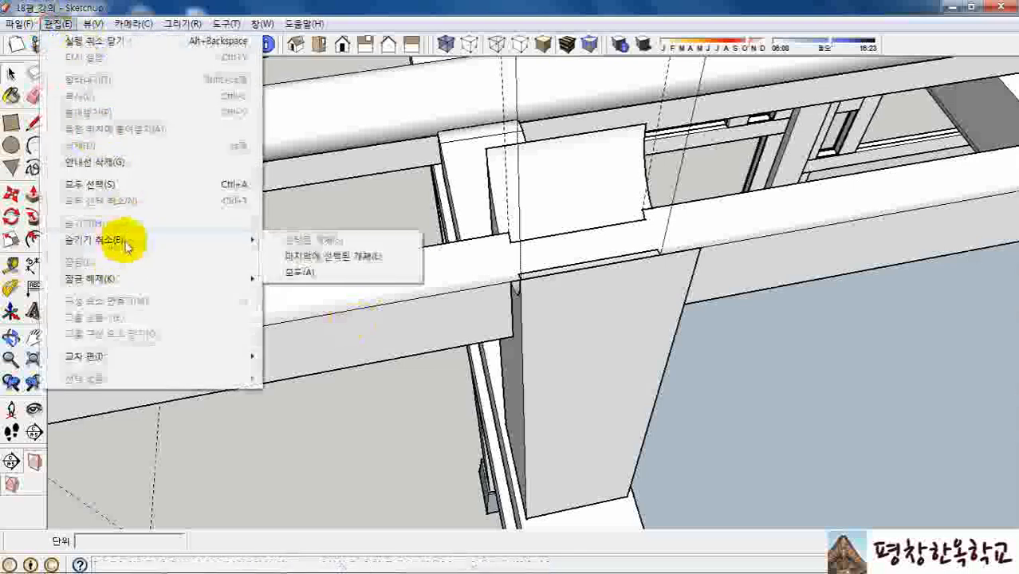
pyautogui.click(307, 275)
# Step: Examine the ridge beams, their end joints and the supporting post along the whole frame
pyautogui.moveTo(376, 276); pyautogui.dragTo(134, 234, button='middle')
pyautogui.scroll(-6, 118, 216)
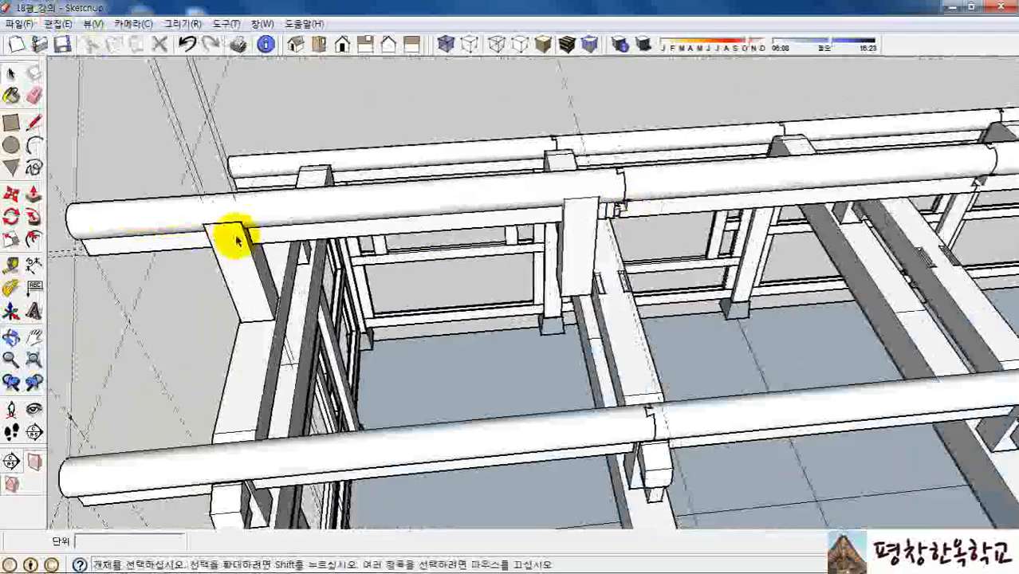
pyautogui.moveTo(660, 171); pyautogui.dragTo(431, 166, button='middle')
pyautogui.scroll(-1, 430, 166)
pyautogui.scroll(5, 847, 145)
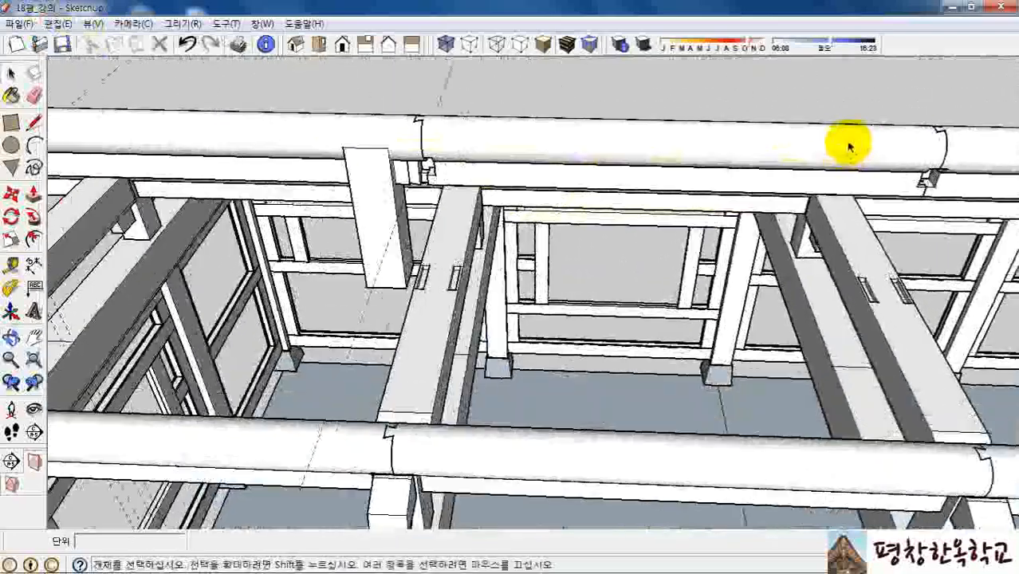
pyautogui.moveTo(847, 145); pyautogui.dragTo(842, 192, button='middle')
pyautogui.scroll(2, 751, 214)
pyautogui.scroll(1, 750, 213)
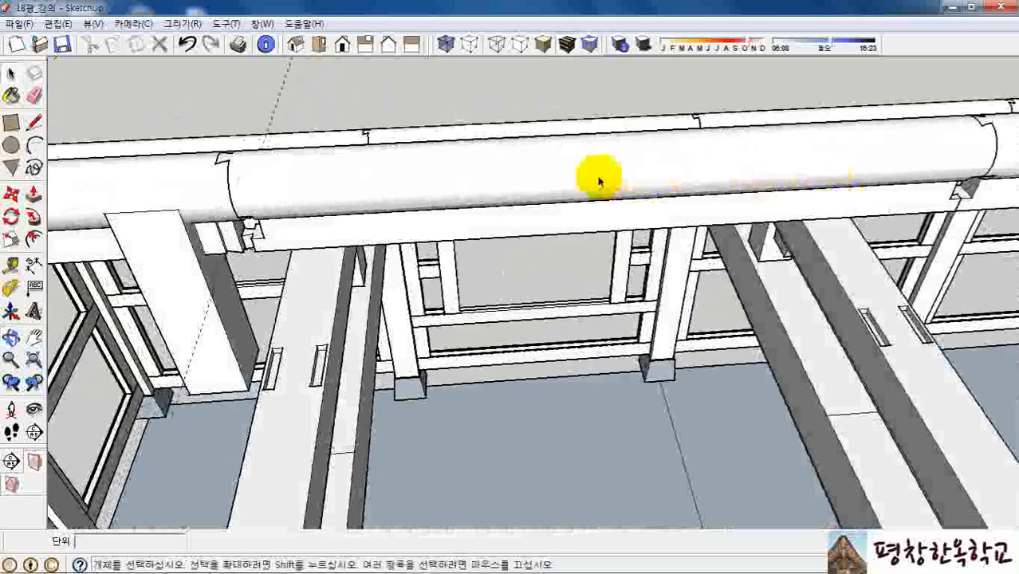
pyautogui.moveTo(534, 198); pyautogui.dragTo(491, 182, button='middle')
pyautogui.moveTo(575, 184); pyautogui.dragTo(583, 232, button='middle')
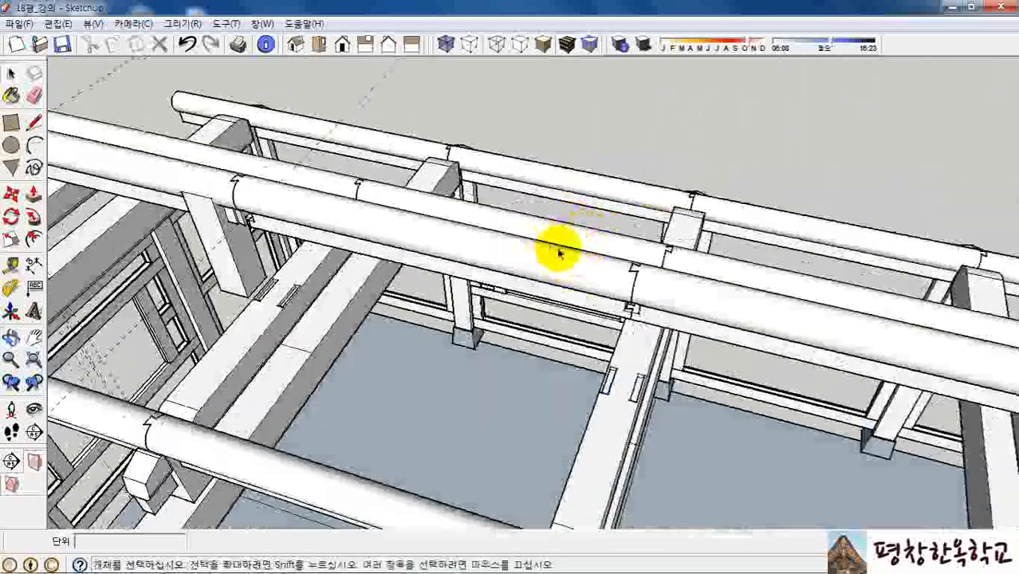
# Step: Open the round ridge beam segment next to the end segment for editing
pyautogui.scroll(1, 571, 277)
pyautogui.doubleClick(568, 277)
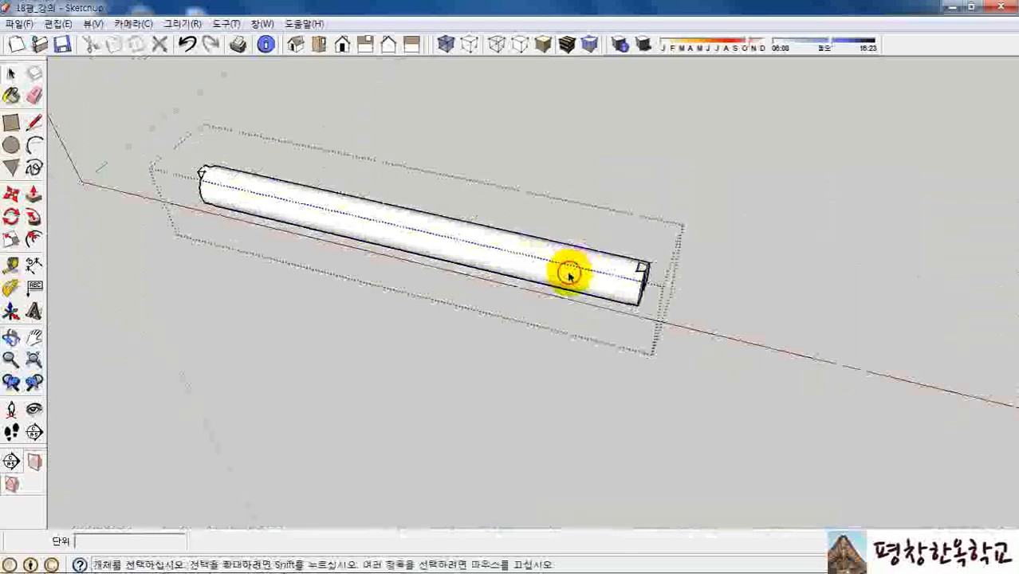
pyautogui.scroll(1, 599, 276)
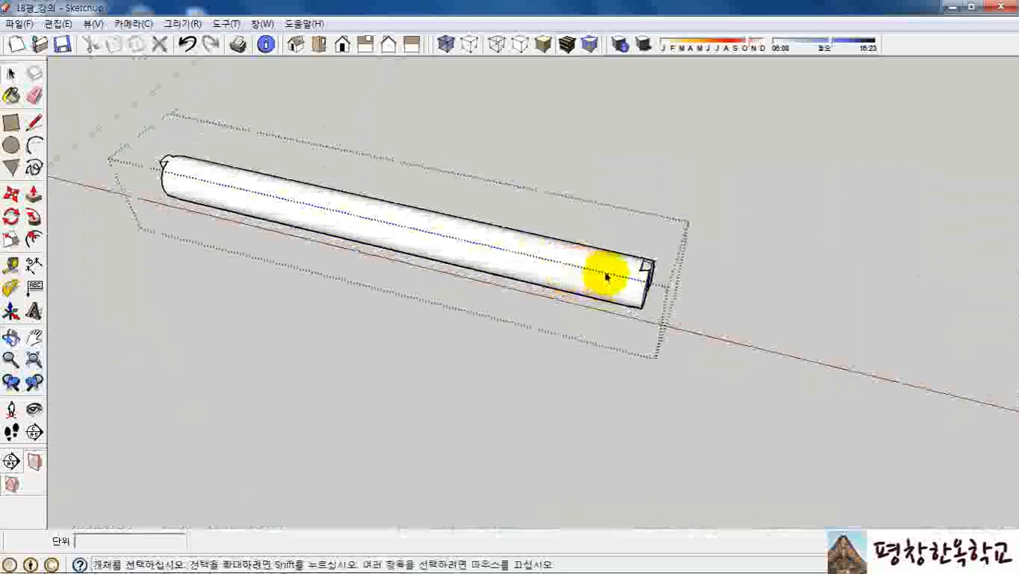
# Step: Select all geometry of the round ridge beam segment and copy it sideways by about 118, beside the original
pyautogui.tripleClick(599, 268)
pyautogui.moveTo(627, 271); pyautogui.dragTo(336, 257, button='middle')
pyautogui.scroll(2, 600, 295)
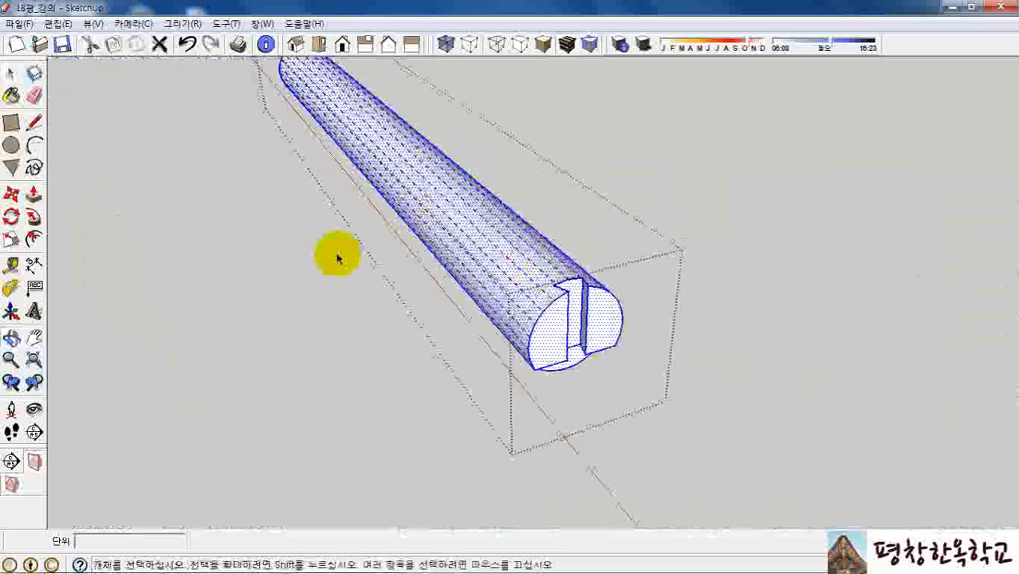
pyautogui.press('m')
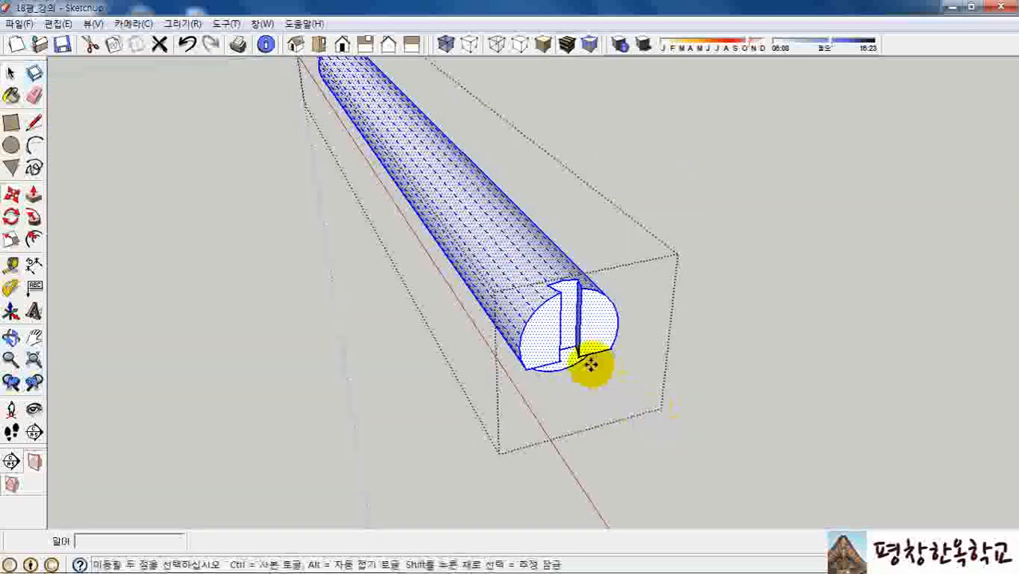
pyautogui.press('ctrl')
pyautogui.click(580, 351)
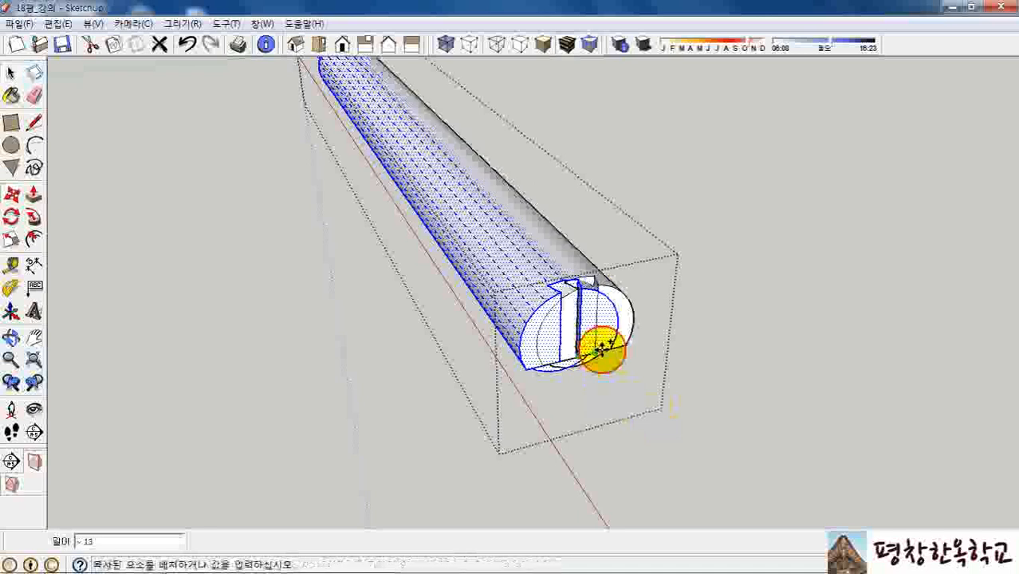
pyautogui.click(709, 323)
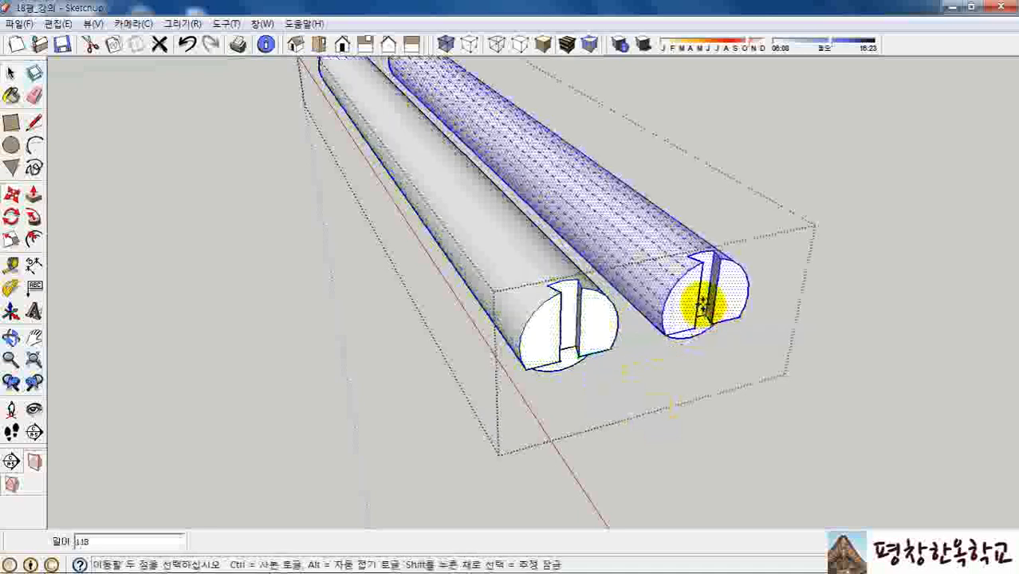
# Step: Flip the copied beam along the blue direction and move it onto the original so both bodies coincide
pyautogui.rightClick(698, 297)
pyautogui.moveTo(764, 479)
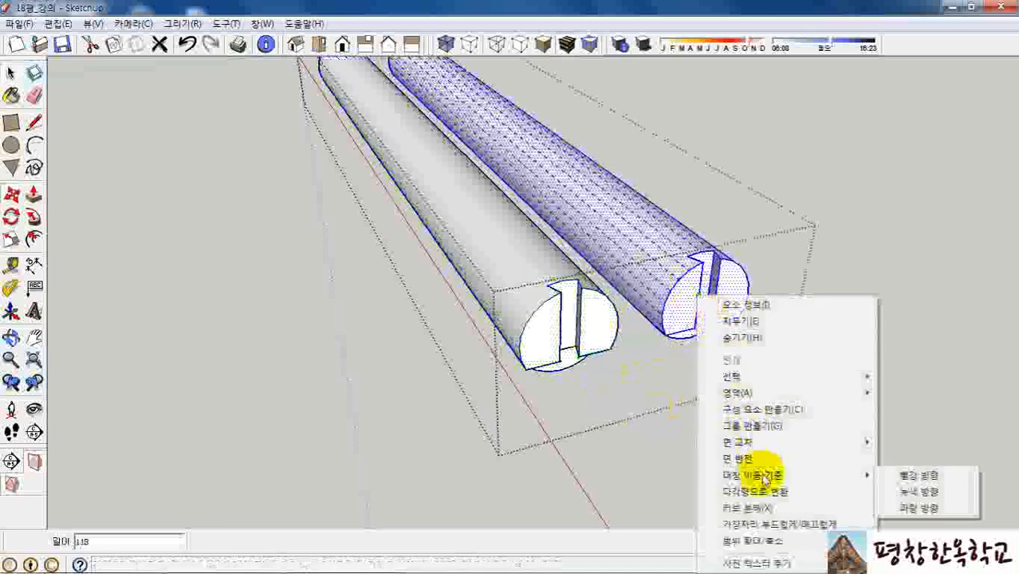
pyautogui.click(927, 511)
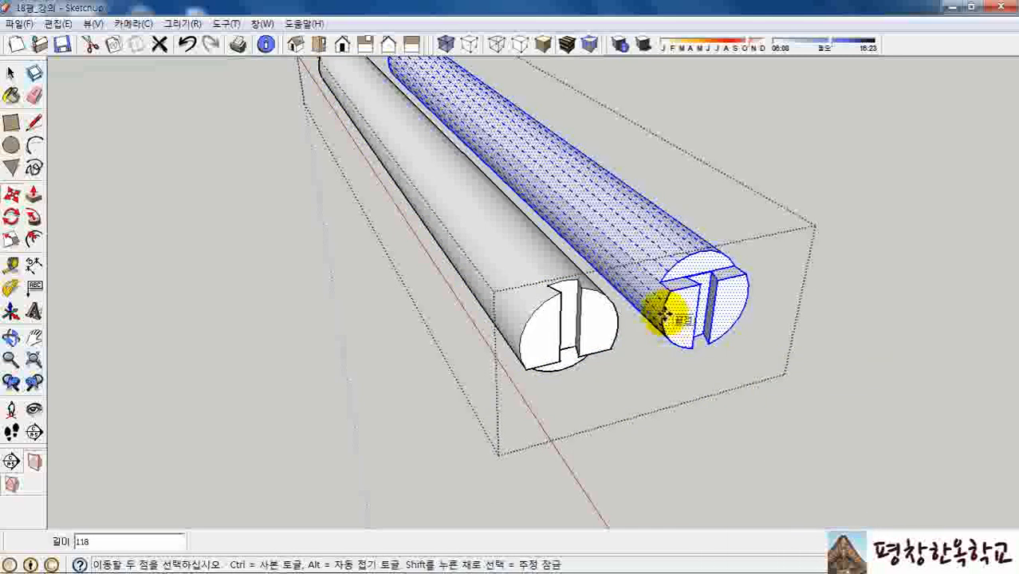
pyautogui.click(664, 314)
pyautogui.click(521, 344)
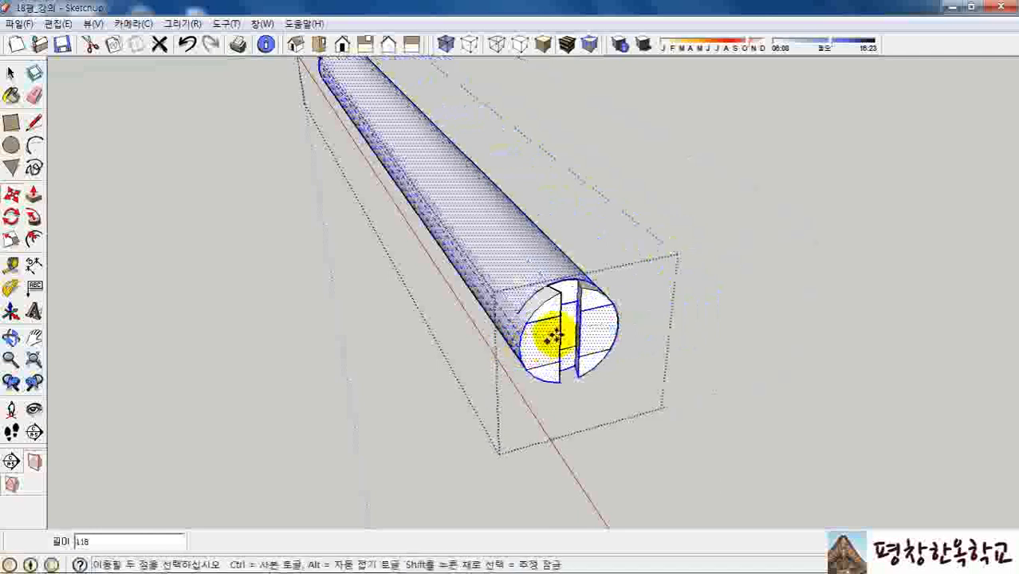
# Step: Erase the leftover horizontal lines on both halves of the grooved end face and on the groove's back face
pyautogui.moveTo(556, 335); pyautogui.dragTo(576, 351, button='middle')
pyautogui.scroll(2, 495, 309)
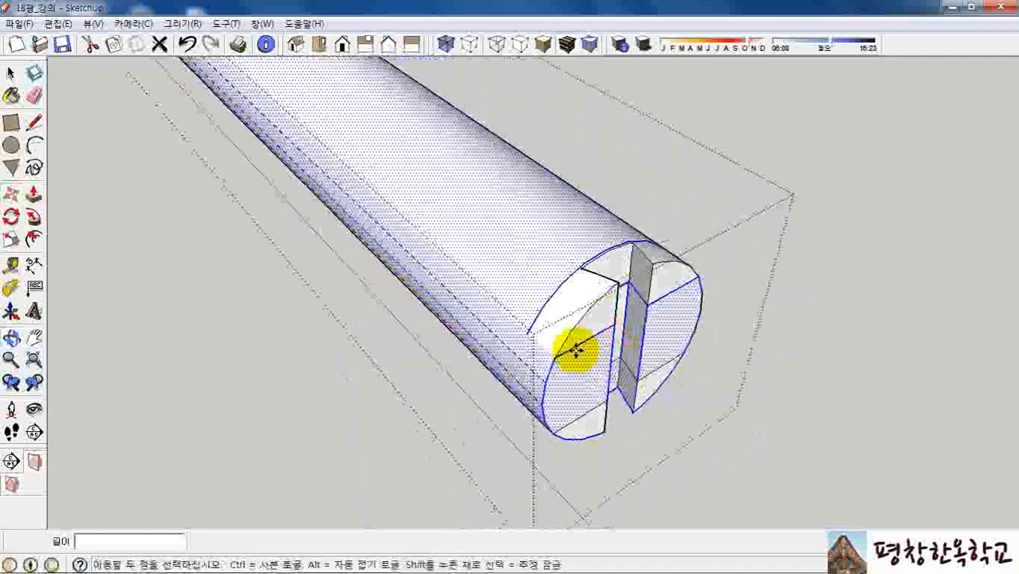
pyautogui.press('e')
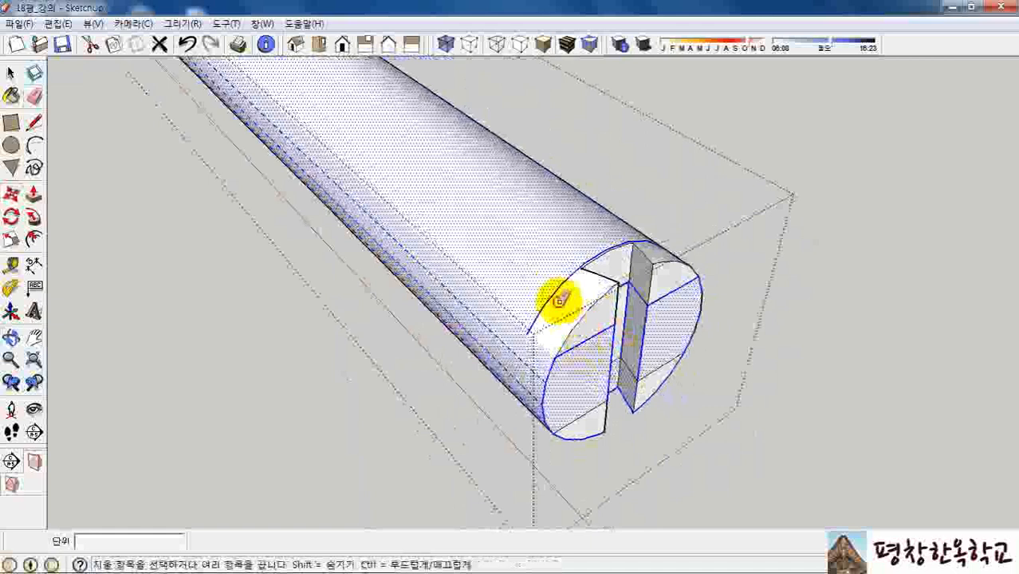
pyautogui.moveTo(589, 309); pyautogui.dragTo(621, 312, button='middle')
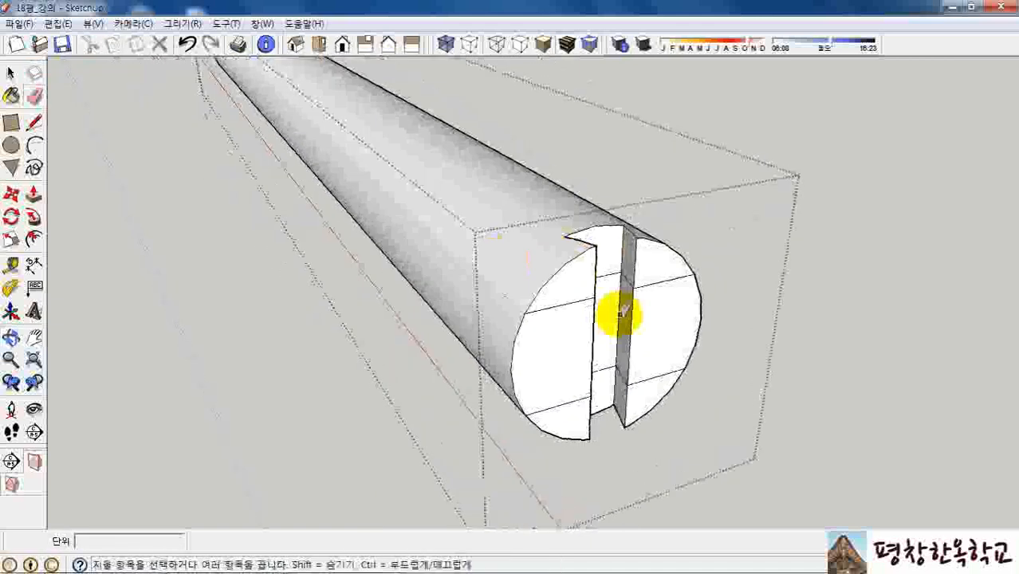
pyautogui.scroll(2, 622, 314)
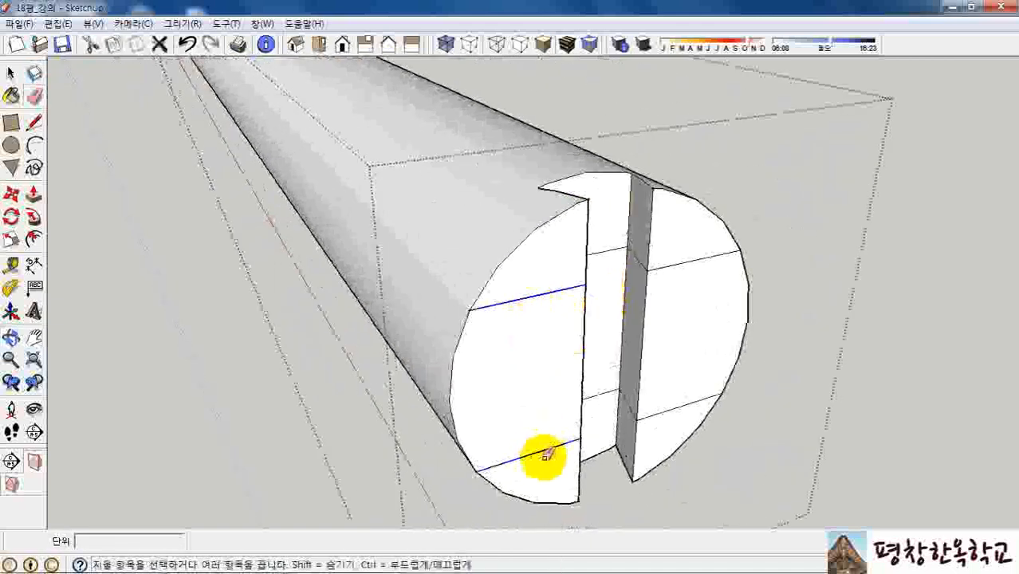
pyautogui.moveTo(546, 455); pyautogui.dragTo(494, 354)
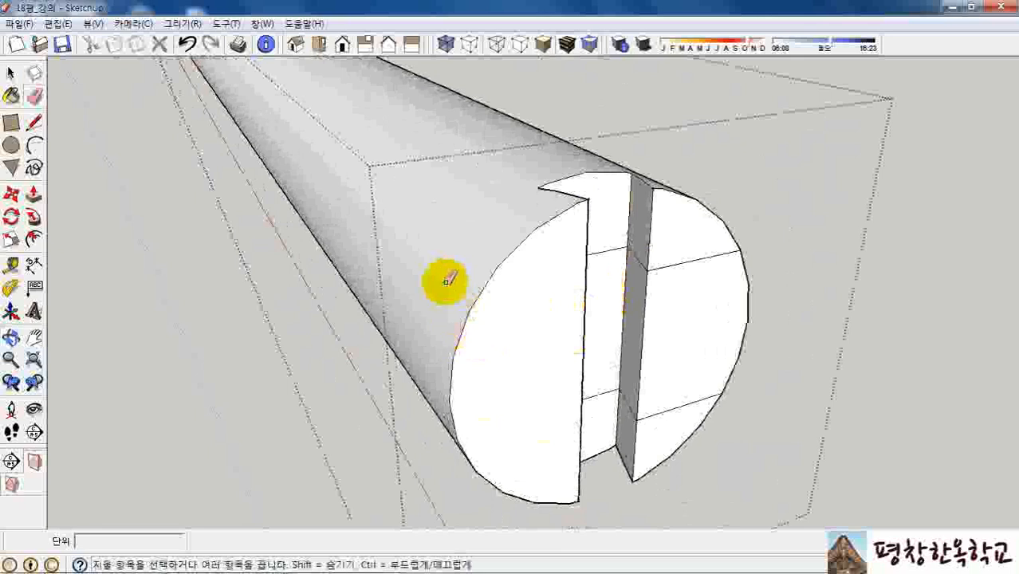
pyautogui.moveTo(477, 342)
pyautogui.mouseDown(button='middle')
pyautogui.moveTo(501, 321)
pyautogui.moveTo(626, 303)
pyautogui.mouseUp(button='middle')
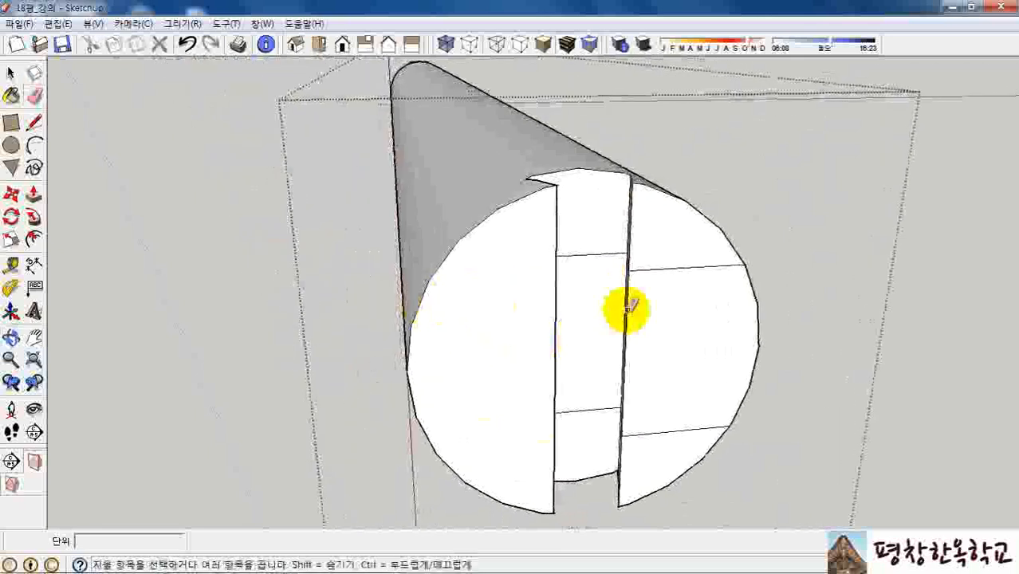
pyautogui.moveTo(666, 285); pyautogui.dragTo(662, 463)
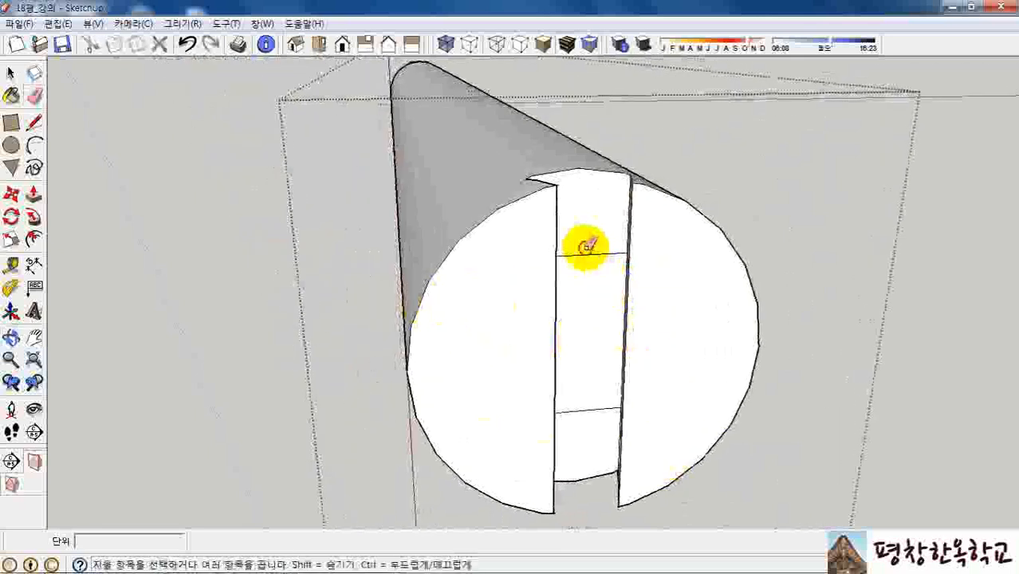
pyautogui.moveTo(587, 243)
pyautogui.mouseDown()
pyautogui.moveTo(590, 412)
pyautogui.moveTo(588, 400)
pyautogui.mouseUp()
# Step: Erase the leftover lines on both side walls of the groove in the beam's end
pyautogui.moveTo(587, 400)
pyautogui.mouseDown(button='middle')
pyautogui.moveTo(648, 337)
pyautogui.moveTo(679, 264)
pyautogui.mouseUp(button='middle')
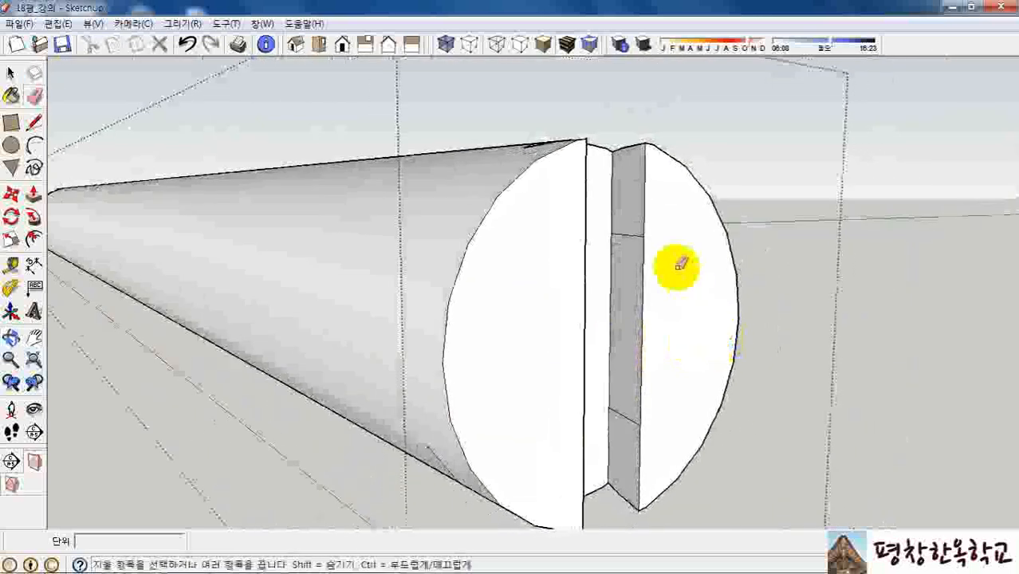
pyautogui.moveTo(626, 228); pyautogui.dragTo(632, 335)
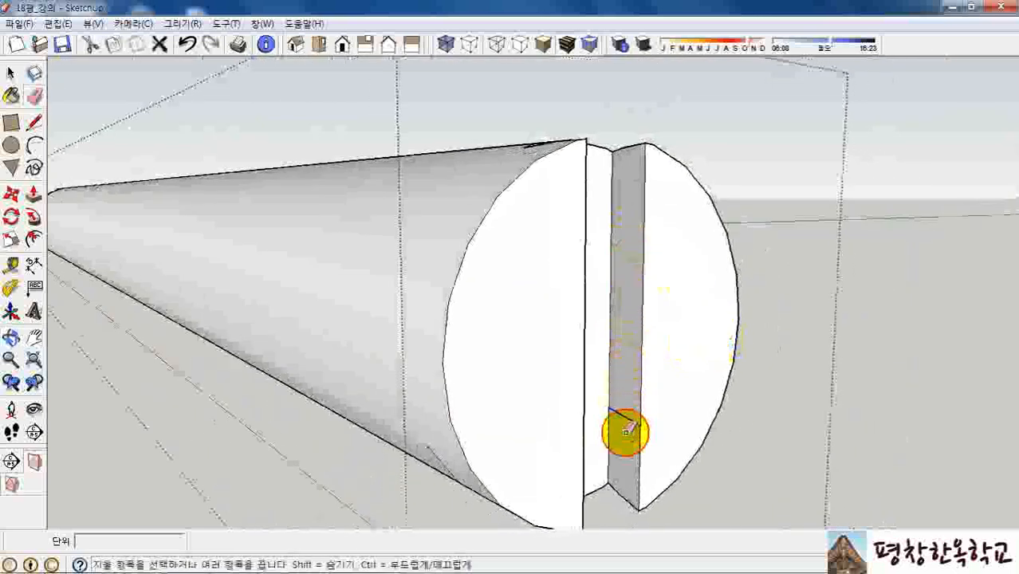
pyautogui.moveTo(626, 431); pyautogui.dragTo(629, 426)
pyautogui.moveTo(664, 375)
pyautogui.mouseDown(button='middle')
pyautogui.moveTo(326, 389)
pyautogui.moveTo(472, 341)
pyautogui.mouseUp(button='middle')
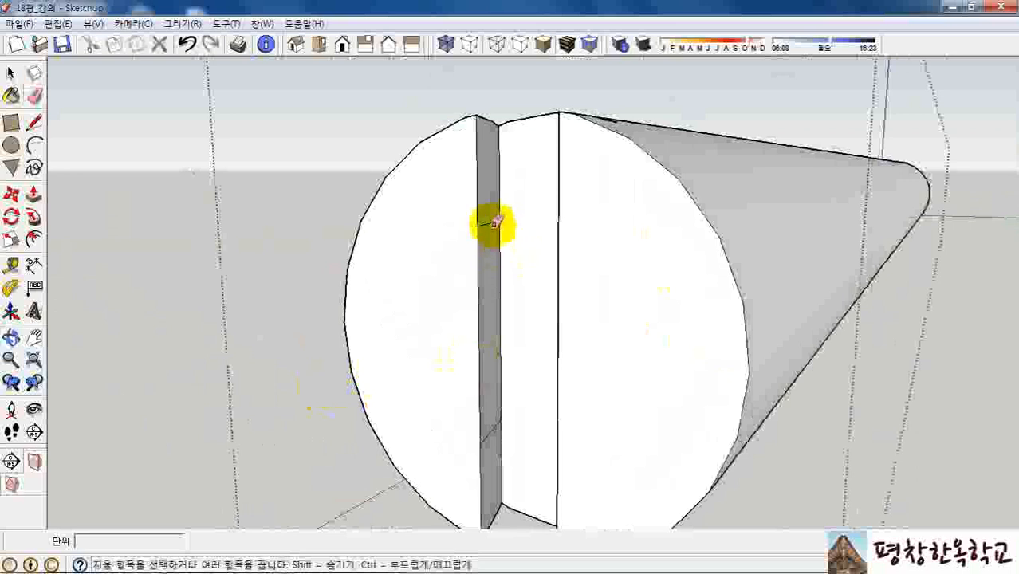
pyautogui.moveTo(491, 236); pyautogui.dragTo(504, 426)
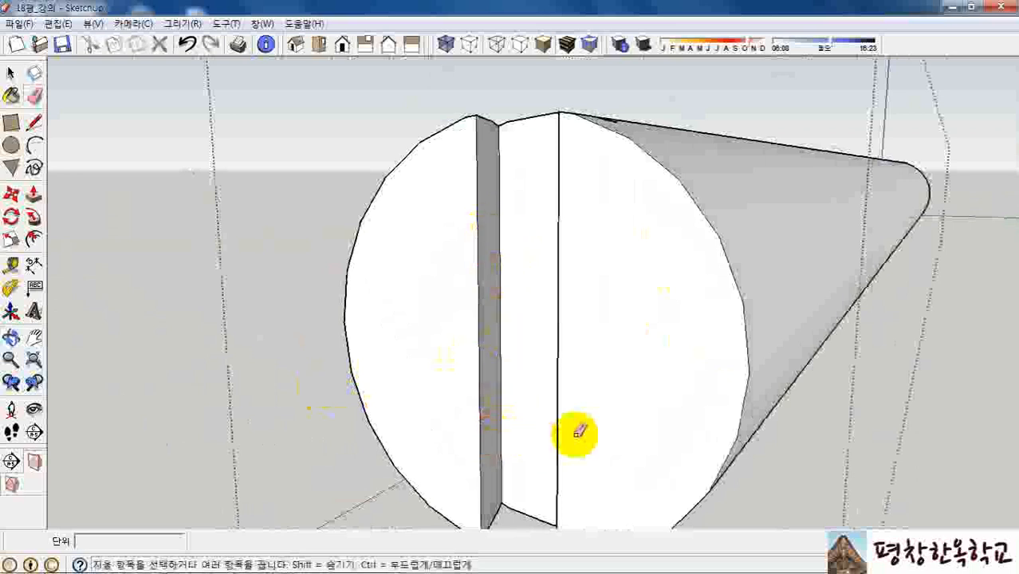
pyautogui.moveTo(576, 430)
pyautogui.mouseDown(button='middle')
pyautogui.moveTo(704, 230)
pyautogui.moveTo(725, 237)
pyautogui.mouseUp(button='middle')
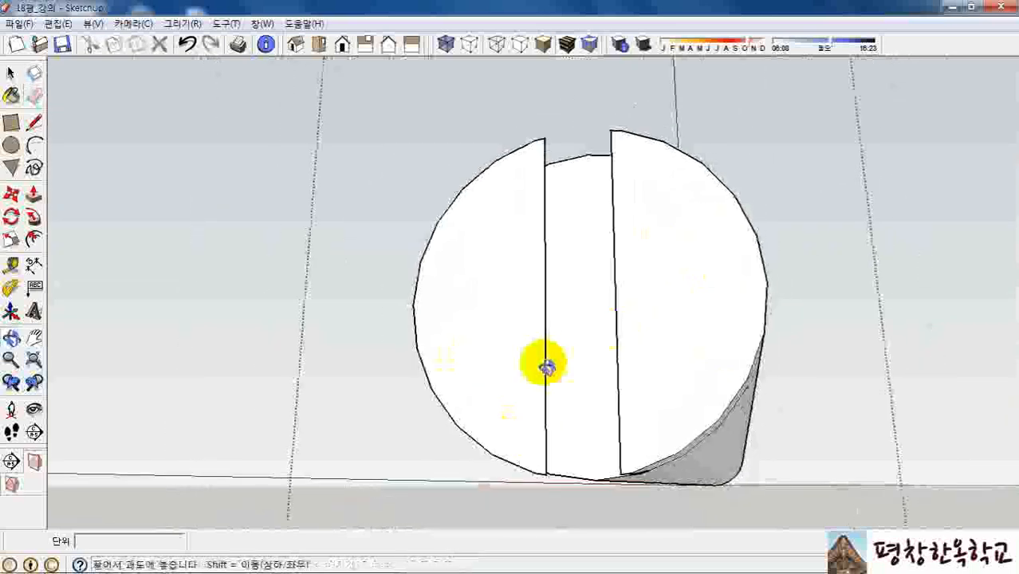
pyautogui.moveTo(547, 360)
pyautogui.mouseDown(button='middle')
pyautogui.moveTo(631, 321)
pyautogui.moveTo(695, 461)
pyautogui.mouseUp(button='middle')
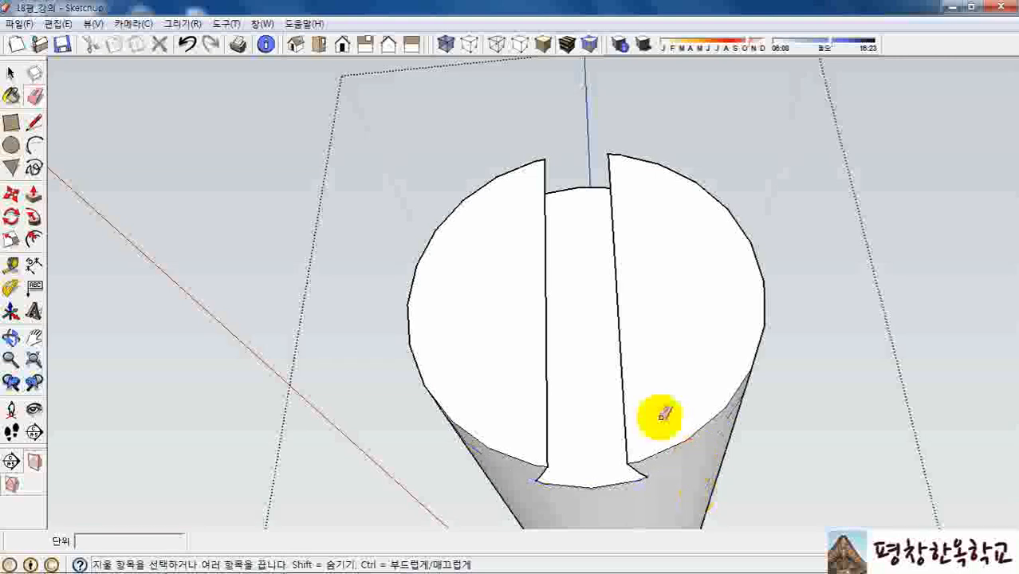
# Step: Erase the stray arc on the beam's round surface near its tenon end
pyautogui.moveTo(657, 411)
pyautogui.mouseDown(button='middle')
pyautogui.moveTo(673, 396)
pyautogui.moveTo(672, 243)
pyautogui.moveTo(613, 266)
pyautogui.moveTo(626, 330)
pyautogui.moveTo(783, 368)
pyautogui.moveTo(708, 326)
pyautogui.moveTo(367, 302)
pyautogui.mouseUp(button='middle')
pyautogui.scroll(5, 278, 264)
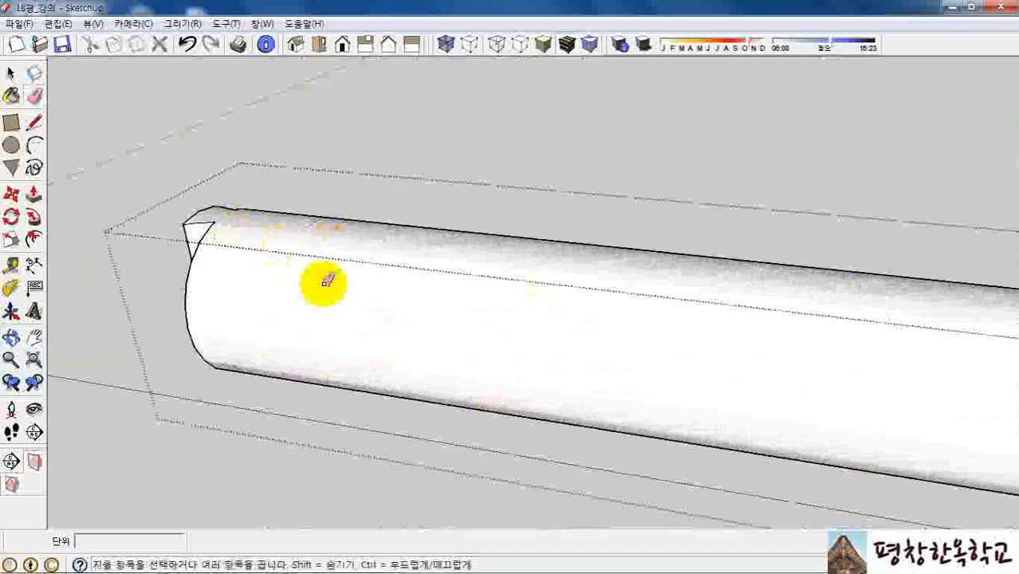
pyautogui.moveTo(326, 280)
pyautogui.mouseDown(button='middle')
pyautogui.moveTo(421, 334)
pyautogui.moveTo(391, 230)
pyautogui.moveTo(366, 234)
pyautogui.mouseUp(button='middle')
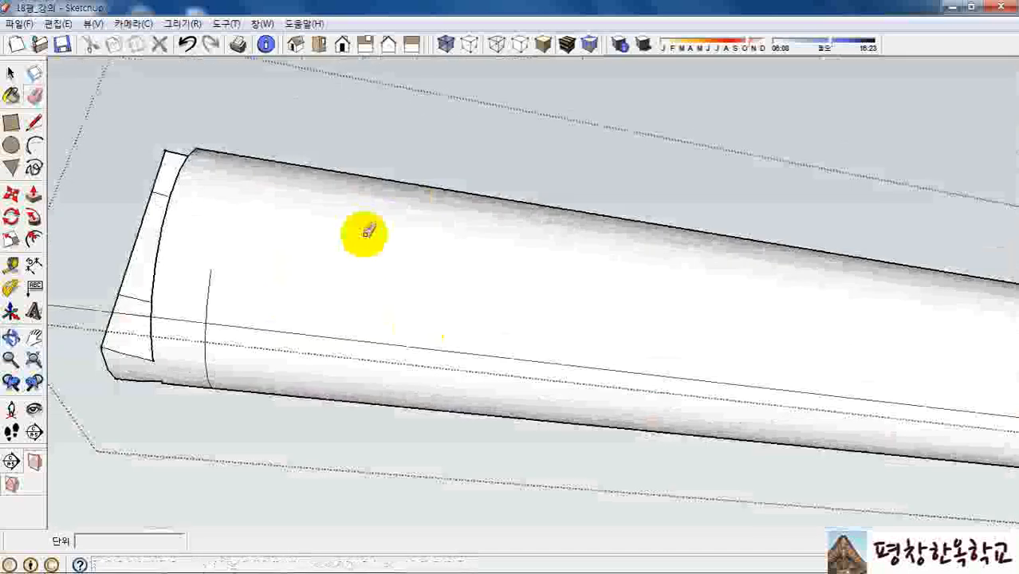
pyautogui.moveTo(184, 292); pyautogui.dragTo(247, 291)
pyautogui.moveTo(349, 262)
pyautogui.mouseDown(button='middle')
pyautogui.moveTo(460, 286)
pyautogui.moveTo(391, 229)
pyautogui.mouseUp(button='middle')
# Step: Erase the leftover lines on one side of the tenon and on the adjoining shoulder face
pyautogui.scroll(-5, 405, 273)
pyautogui.scroll(-2, 282, 200)
pyautogui.scroll(4, 232, 104)
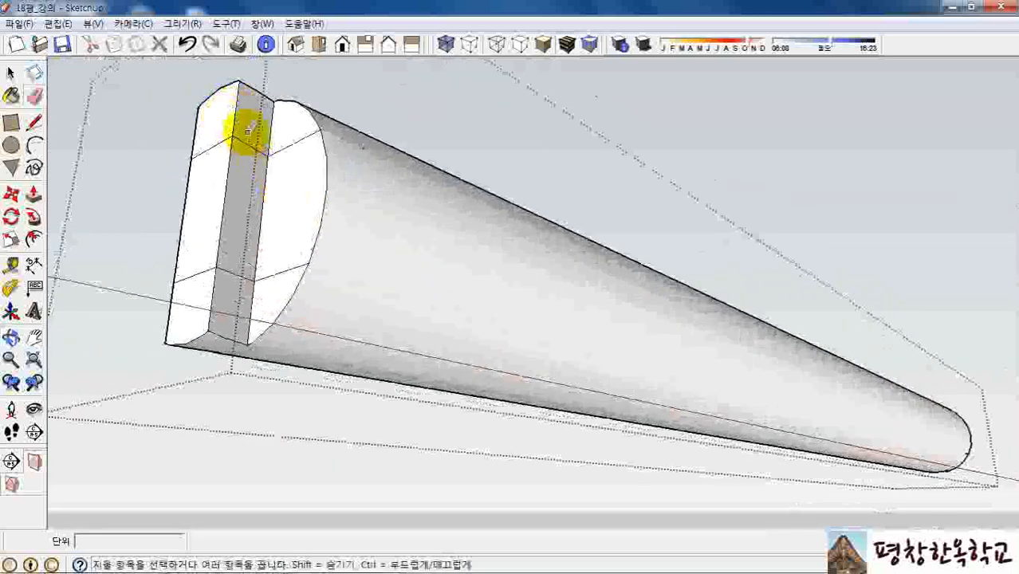
pyautogui.moveTo(249, 161)
pyautogui.mouseDown()
pyautogui.moveTo(229, 264)
pyautogui.moveTo(251, 271)
pyautogui.mouseUp()
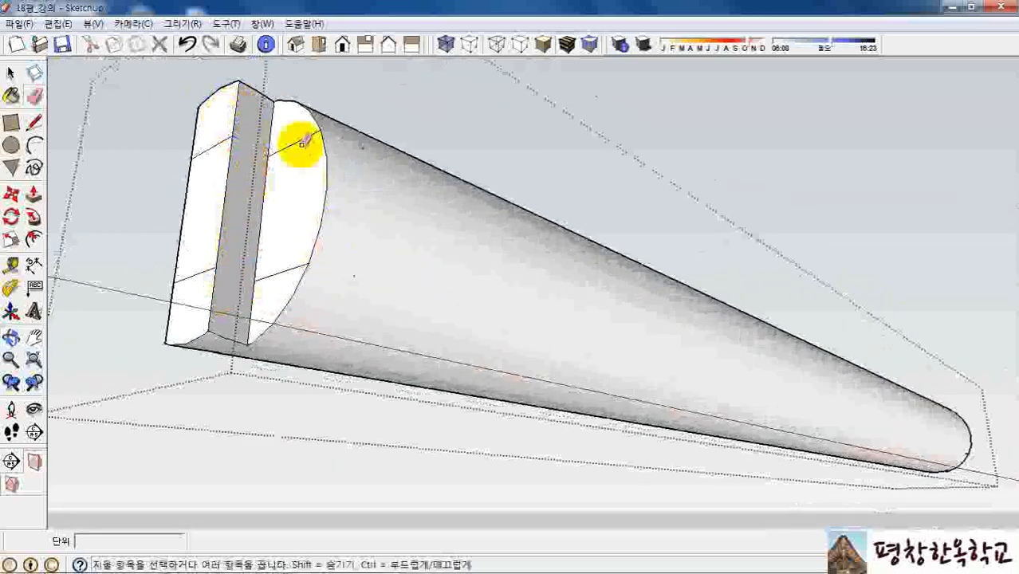
pyautogui.moveTo(302, 152); pyautogui.dragTo(301, 158)
pyautogui.moveTo(293, 286); pyautogui.dragTo(295, 276)
# Step: Erase the remaining leftover lines on the tenon's front face, its opposite shoulder and its opposite side
pyautogui.moveTo(296, 232)
pyautogui.mouseDown(button='middle')
pyautogui.moveTo(414, 235)
pyautogui.moveTo(603, 302)
pyautogui.moveTo(614, 319)
pyautogui.mouseUp(button='middle')
pyautogui.scroll(-5, 527, 287)
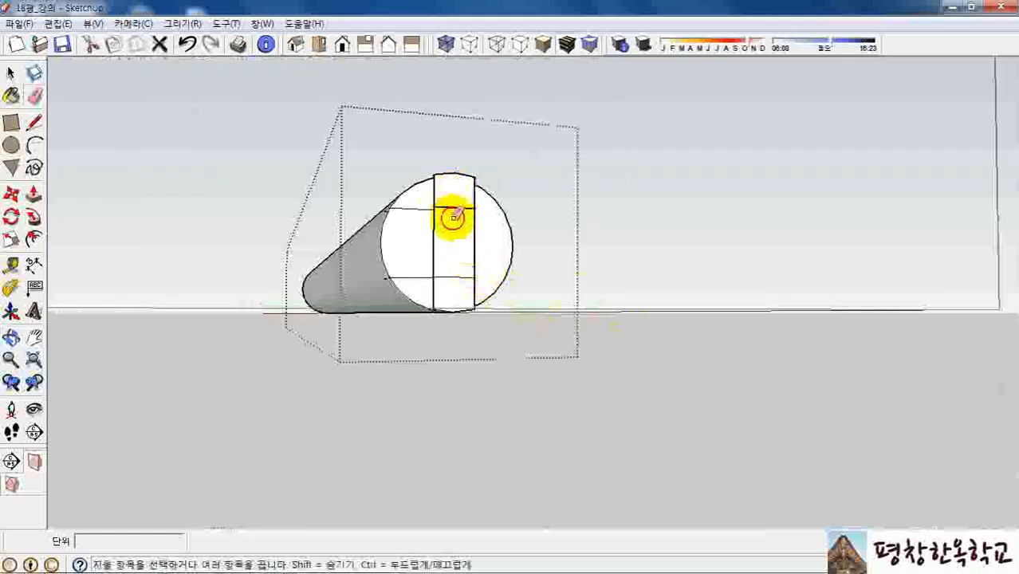
pyautogui.moveTo(457, 271)
pyautogui.mouseDown()
pyautogui.moveTo(417, 223)
pyautogui.moveTo(414, 273)
pyautogui.mouseUp()
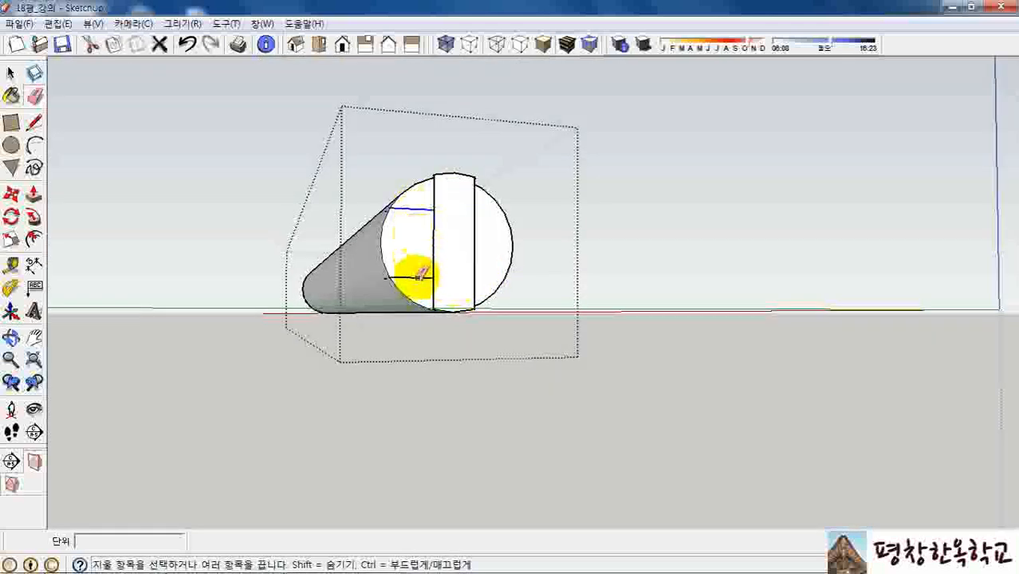
pyautogui.moveTo(414, 227)
pyautogui.mouseDown(button='middle')
pyautogui.moveTo(448, 250)
pyautogui.moveTo(381, 197)
pyautogui.mouseUp(button='middle')
pyautogui.scroll(2, 379, 195)
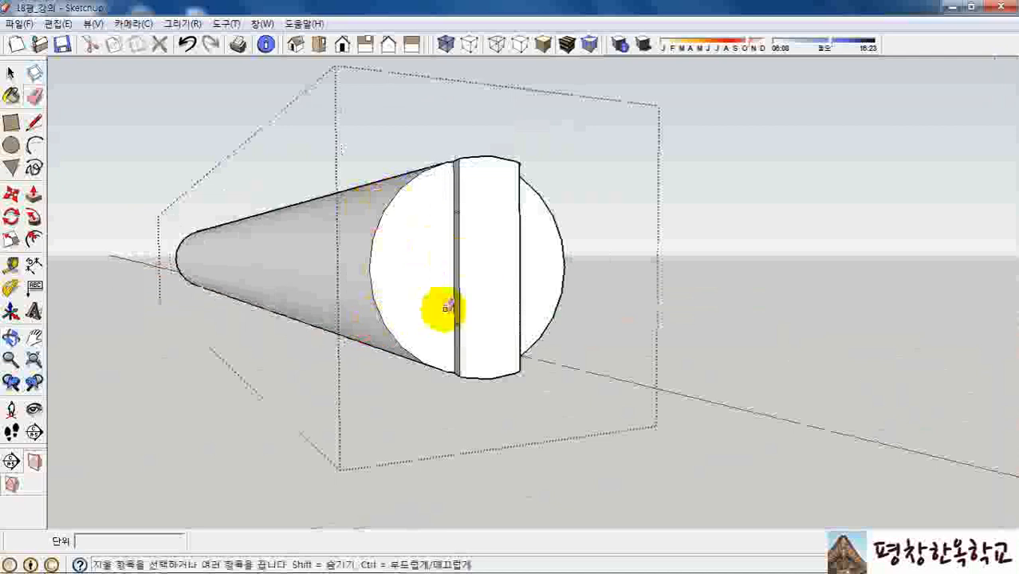
pyautogui.moveTo(448, 302); pyautogui.dragTo(608, 320, button='middle')
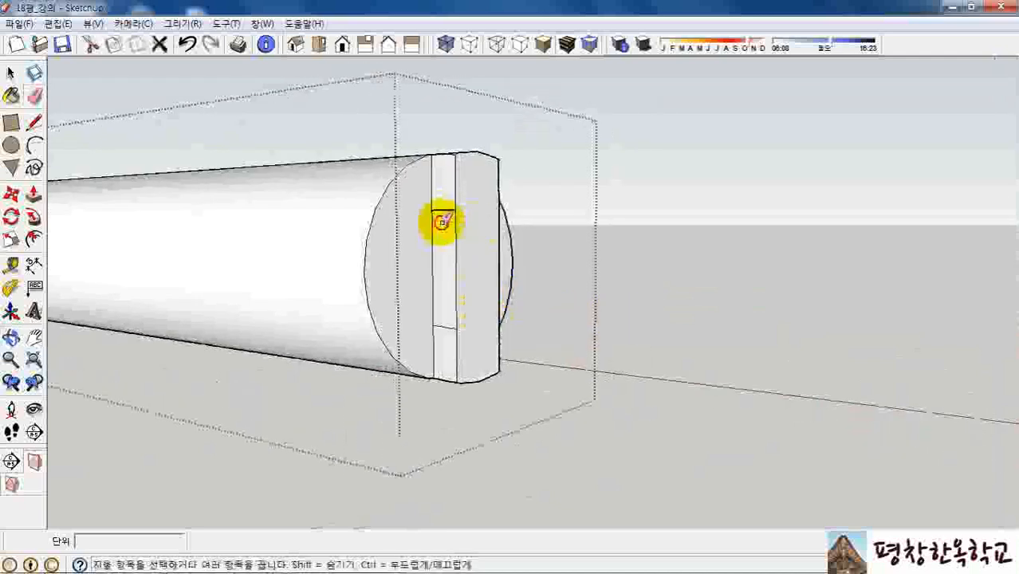
pyautogui.moveTo(445, 293); pyautogui.dragTo(447, 319)
# Step: Examine the cleaned tenon, its joint with the neighbouring segment and the round ridge beams along the whole frame
pyautogui.moveTo(437, 239)
pyautogui.mouseDown(button='middle')
pyautogui.moveTo(360, 265)
pyautogui.moveTo(83, 310)
pyautogui.mouseUp(button='middle')
pyautogui.moveTo(556, 276); pyautogui.dragTo(398, 299, button='middle')
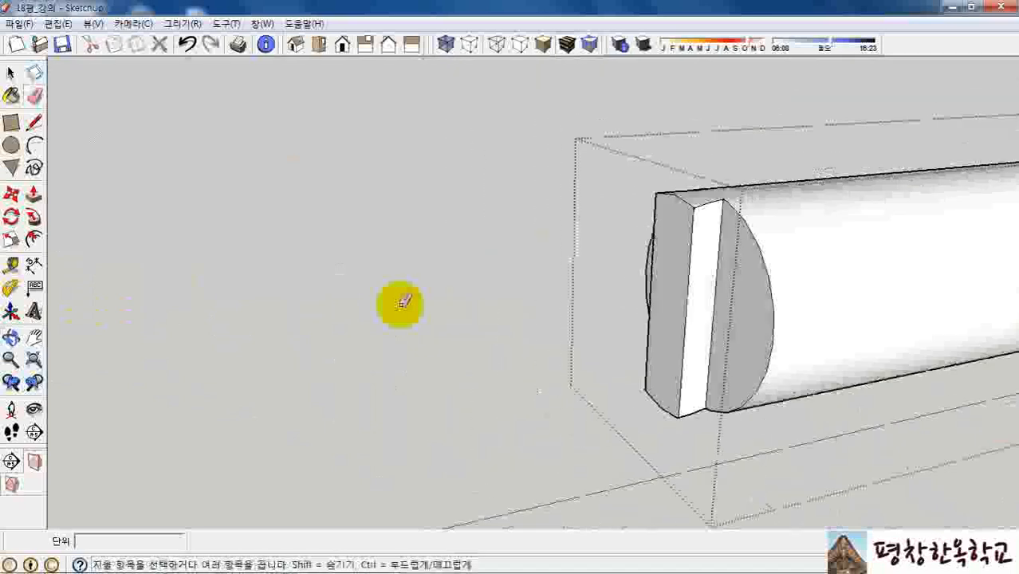
pyautogui.scroll(5, 405, 301)
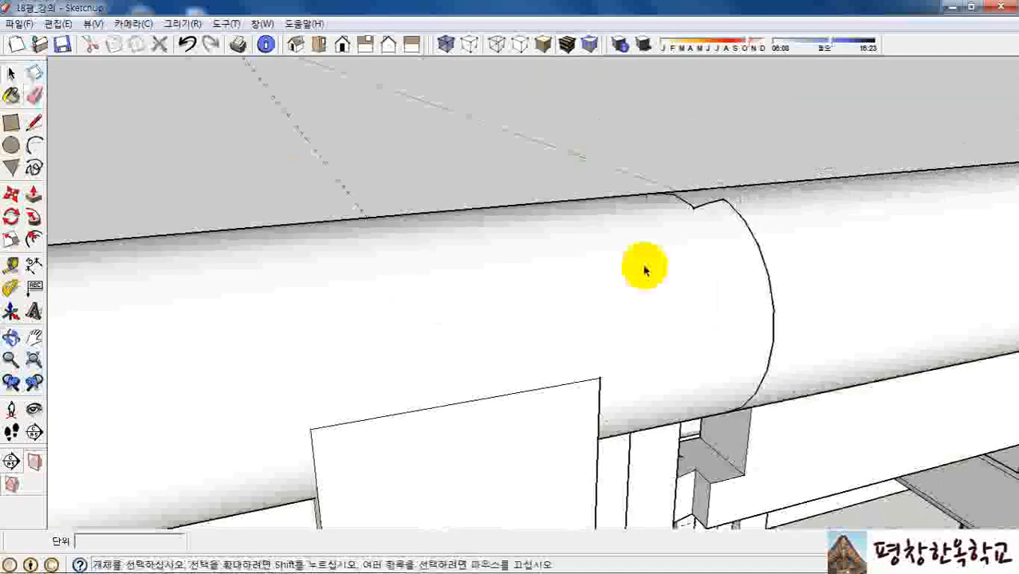
pyautogui.moveTo(644, 269); pyautogui.dragTo(680, 274, button='middle')
pyautogui.scroll(1, 681, 326)
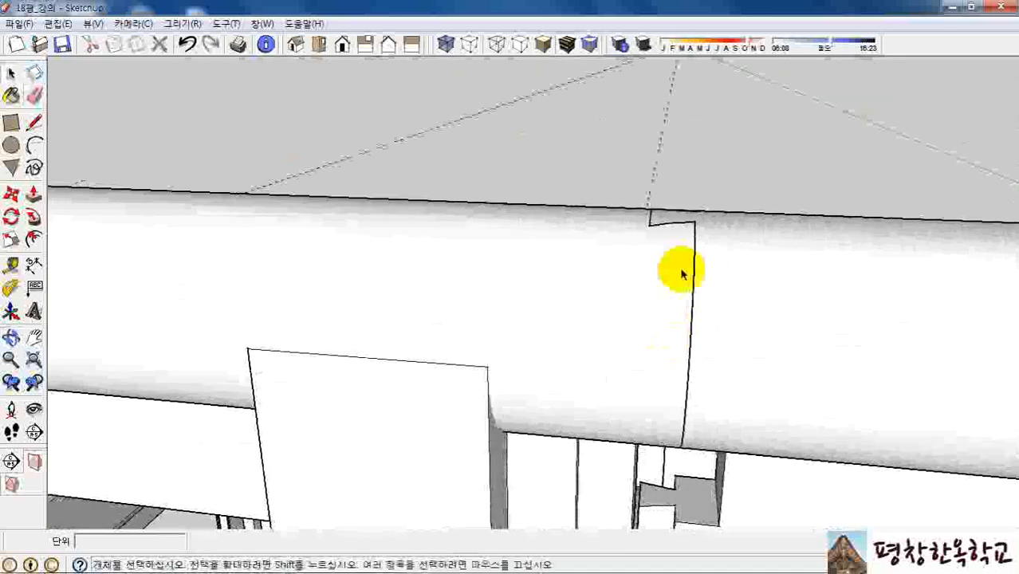
pyautogui.scroll(-3, 682, 265)
pyautogui.scroll(-4, 600, 257)
pyautogui.moveTo(598, 275); pyautogui.dragTo(608, 320, button='middle')
pyautogui.scroll(-2, 437, 308)
pyautogui.scroll(-3, 323, 301)
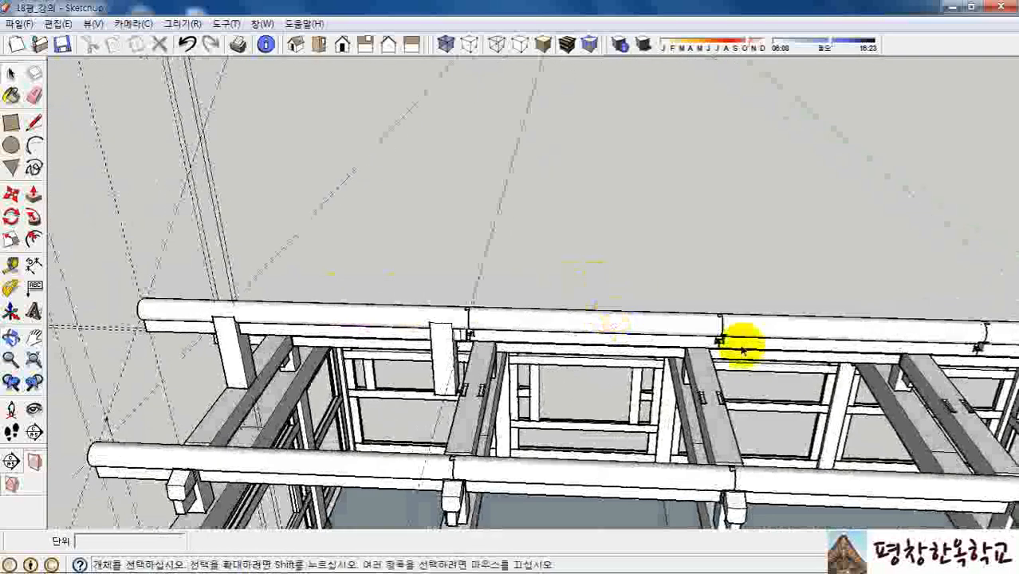
pyautogui.scroll(1, 775, 317)
pyautogui.scroll(-3, 257, 319)
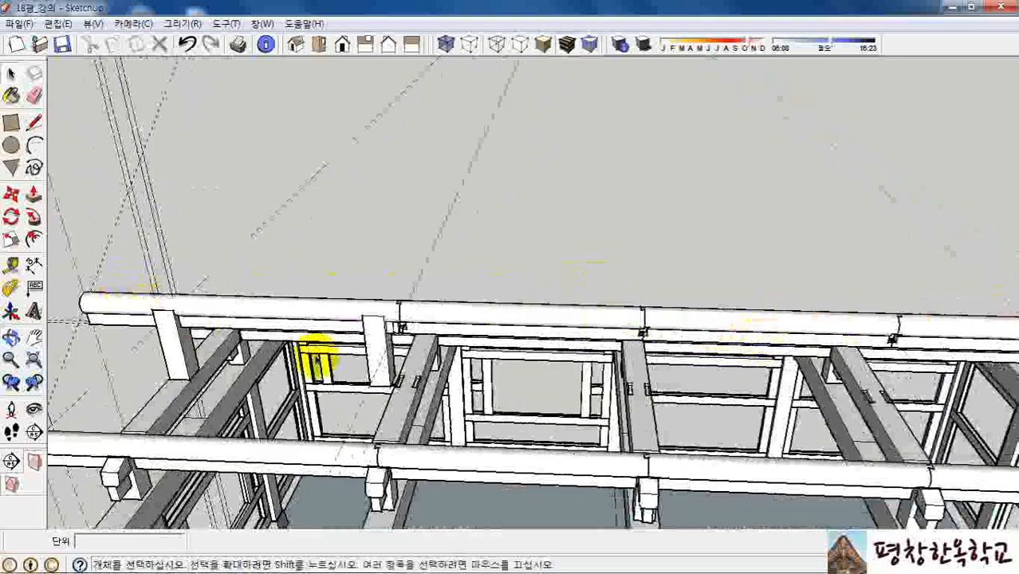
pyautogui.moveTo(647, 317); pyautogui.dragTo(750, 379, button='middle')
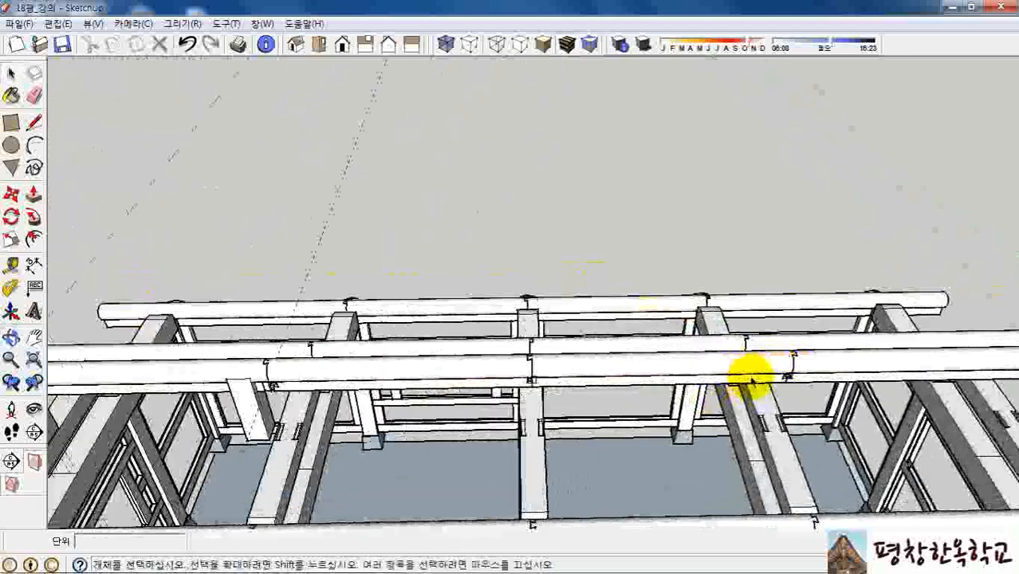
# Step: Delete the round ridge beam segment at the frame's far end, beyond the last joint
pyautogui.click(888, 363)
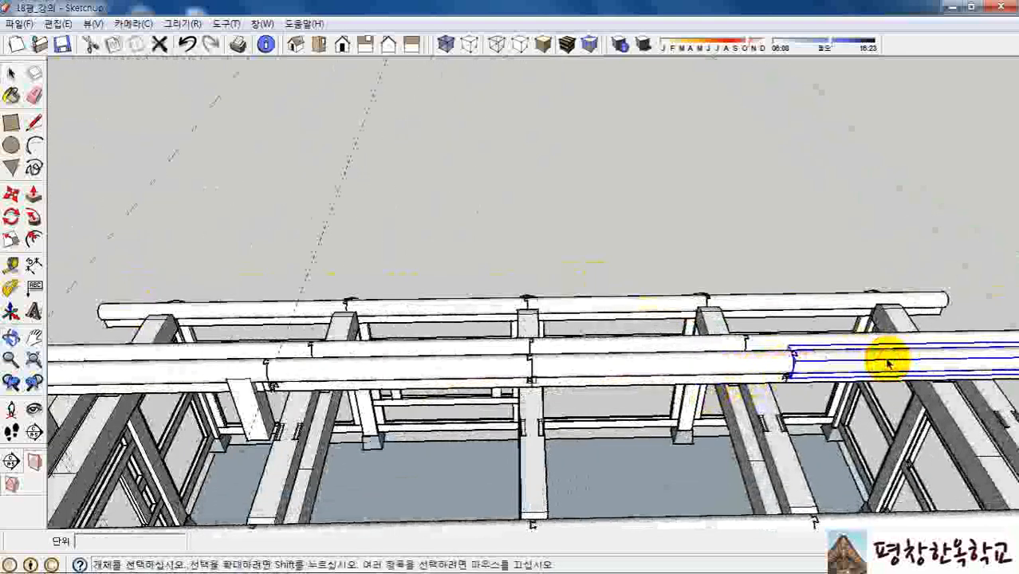
pyautogui.press('Delete')
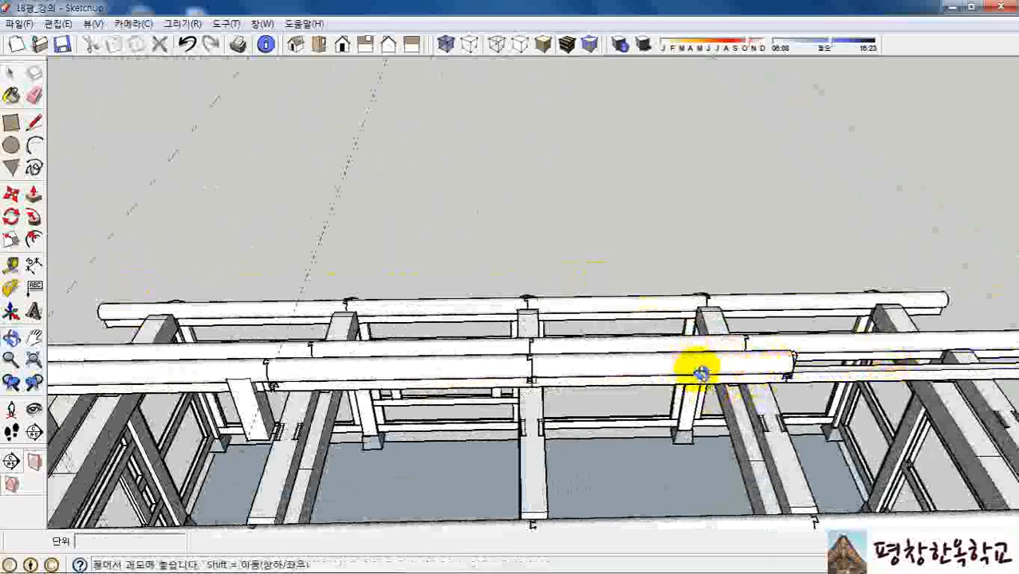
pyautogui.moveTo(701, 363); pyautogui.dragTo(705, 292, button='middle')
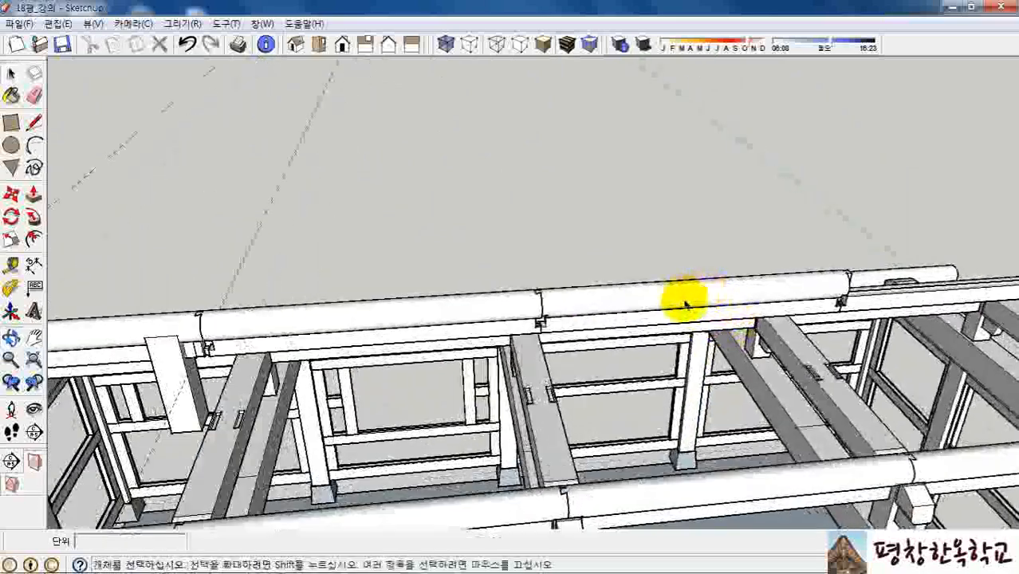
pyautogui.scroll(-4, 670, 296)
pyautogui.moveTo(582, 298)
pyautogui.mouseDown(button='middle')
pyautogui.moveTo(603, 322)
pyautogui.moveTo(589, 300)
pyautogui.mouseUp(button='middle')
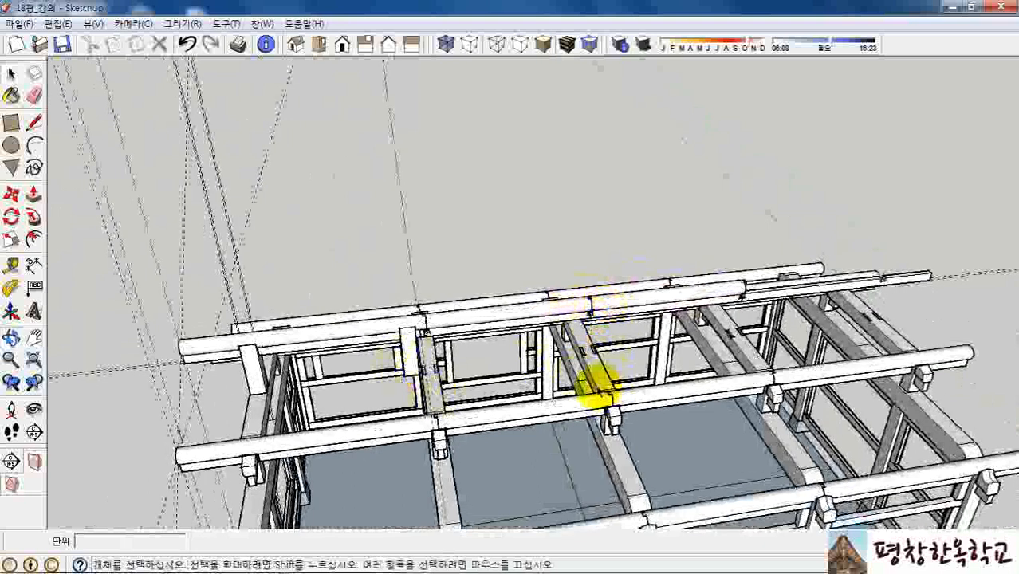